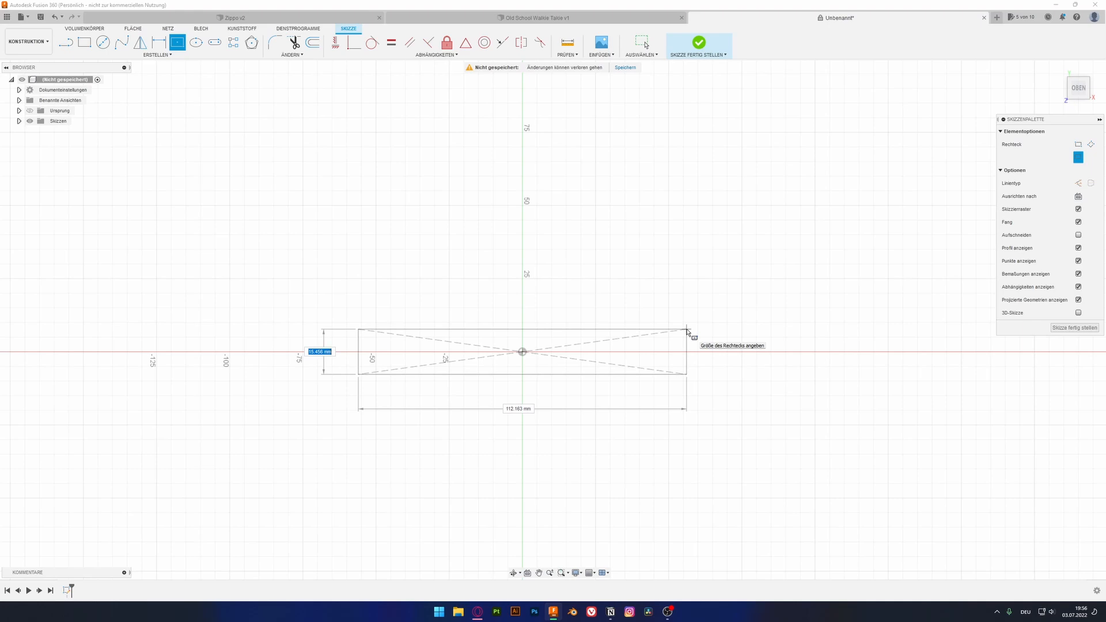
Draw a center rectangle 200 mm wide and 35 mm high about the origin.
text(200)
key(Tab)
text(10)
key(Tab)
text(200)
key(Tab)
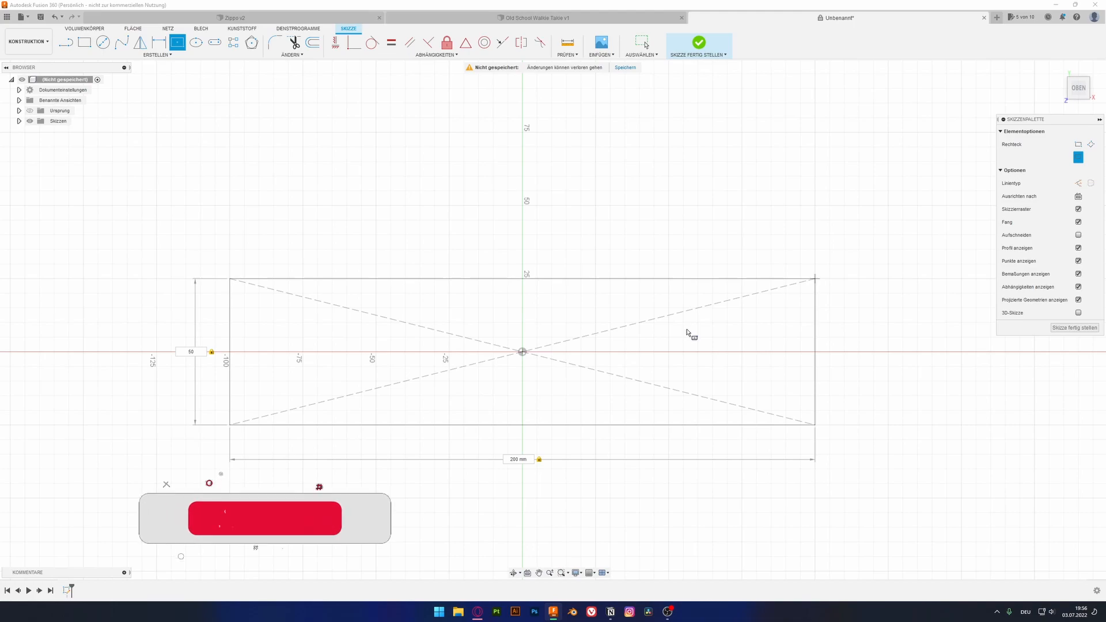
key(BackSpace)
key(BackSpace)
text(40)
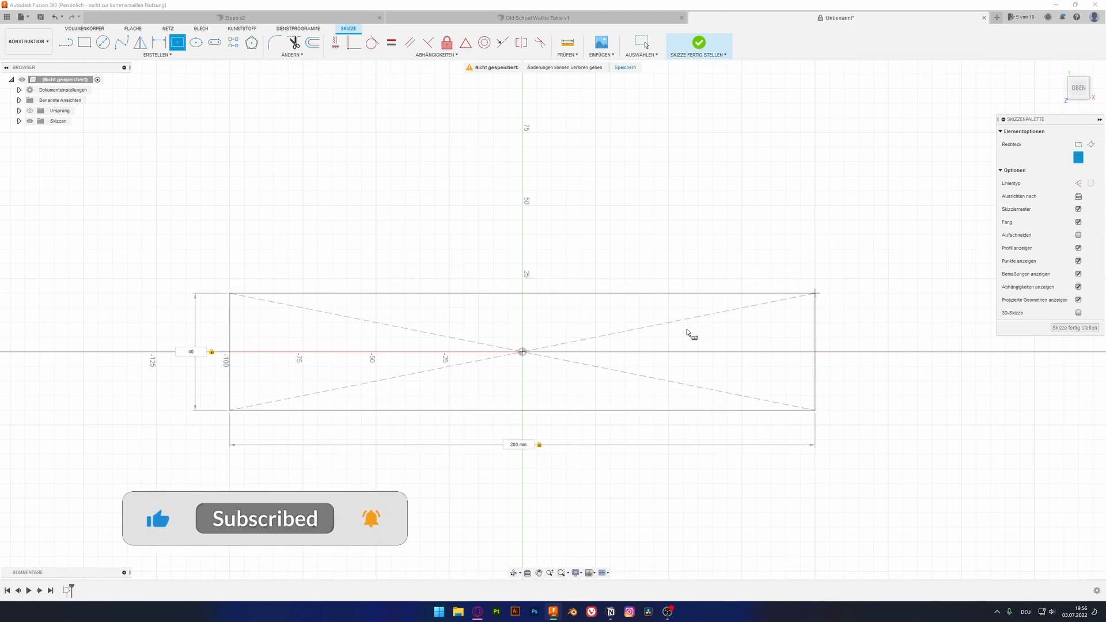
key(BackSpace)
key(BackSpace)
text(35)
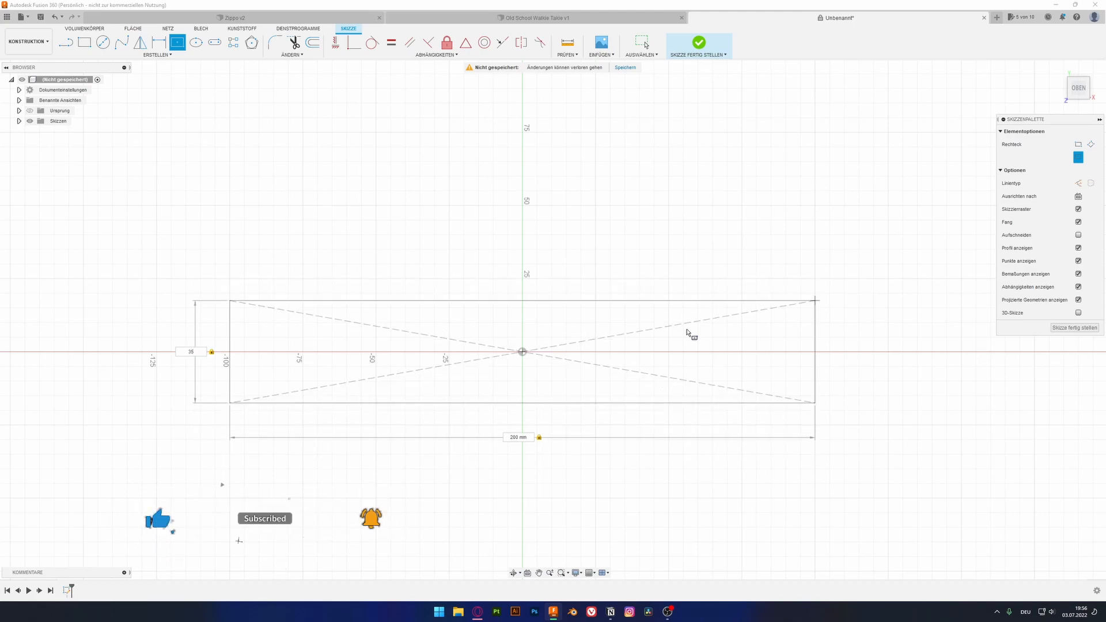
key(Return)
key(Escape)
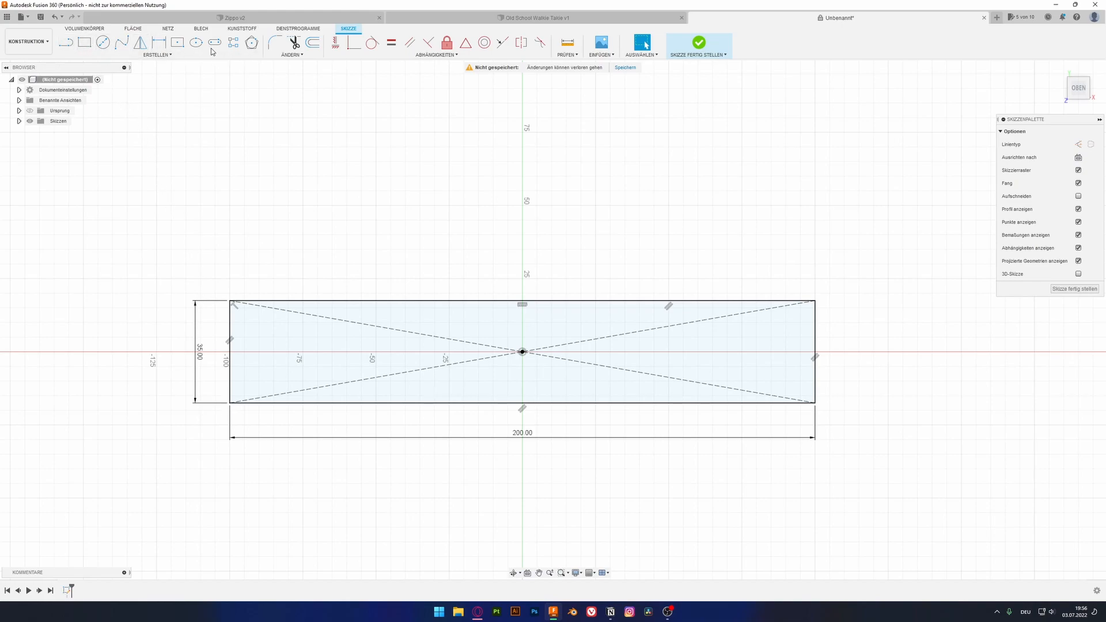
click(275, 42)
click(239, 402)
click(229, 384)
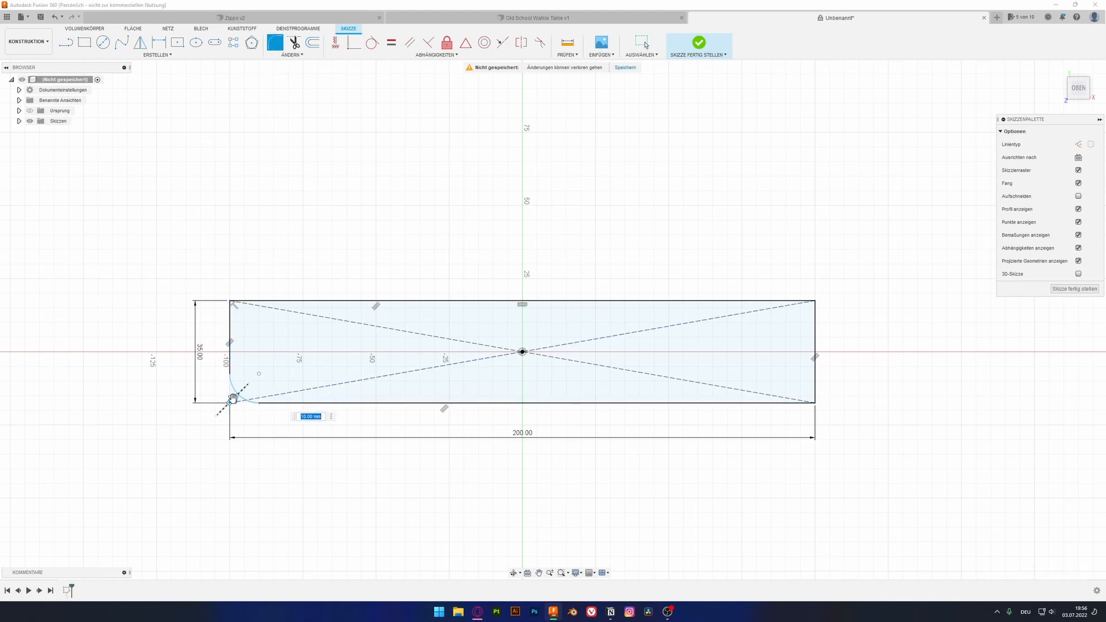
drag(242, 385, 209, 421)
key(Return)
Extrude the full rectangle profile 2 mm into a plate.
key(e)
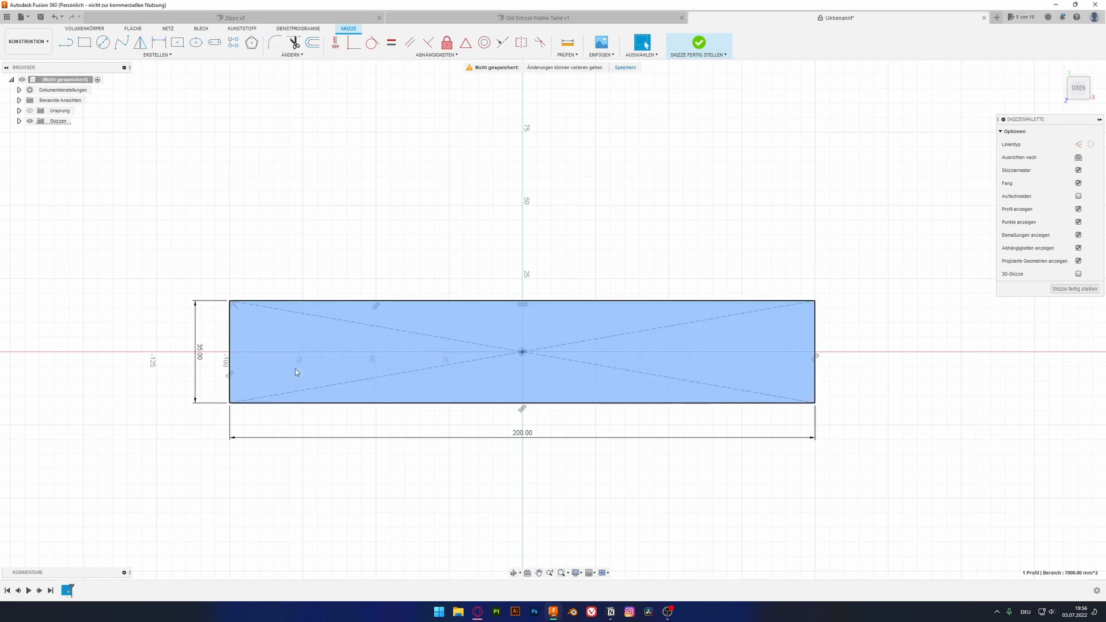
key(Return)
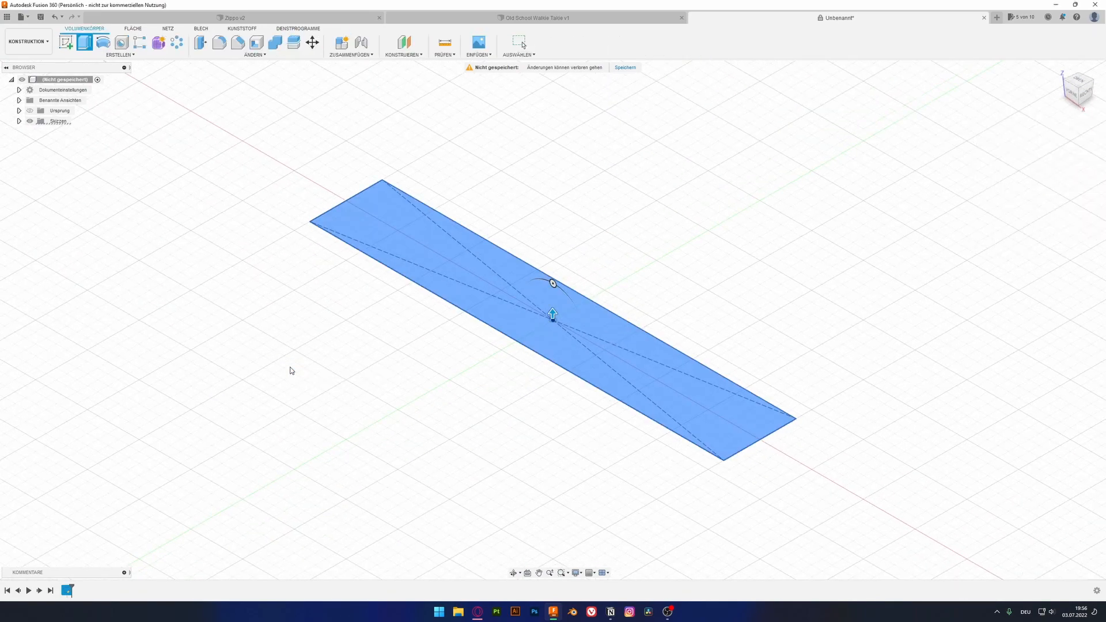
shift+middle_drag(291, 370, 319, 357)
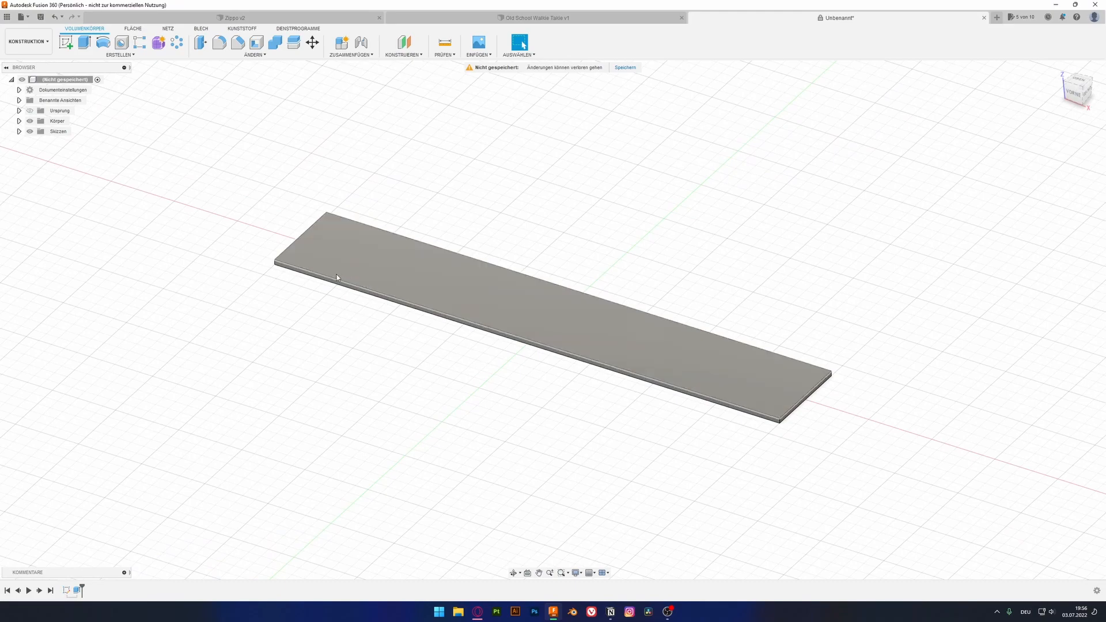
scroll(337, 277, up, 8)
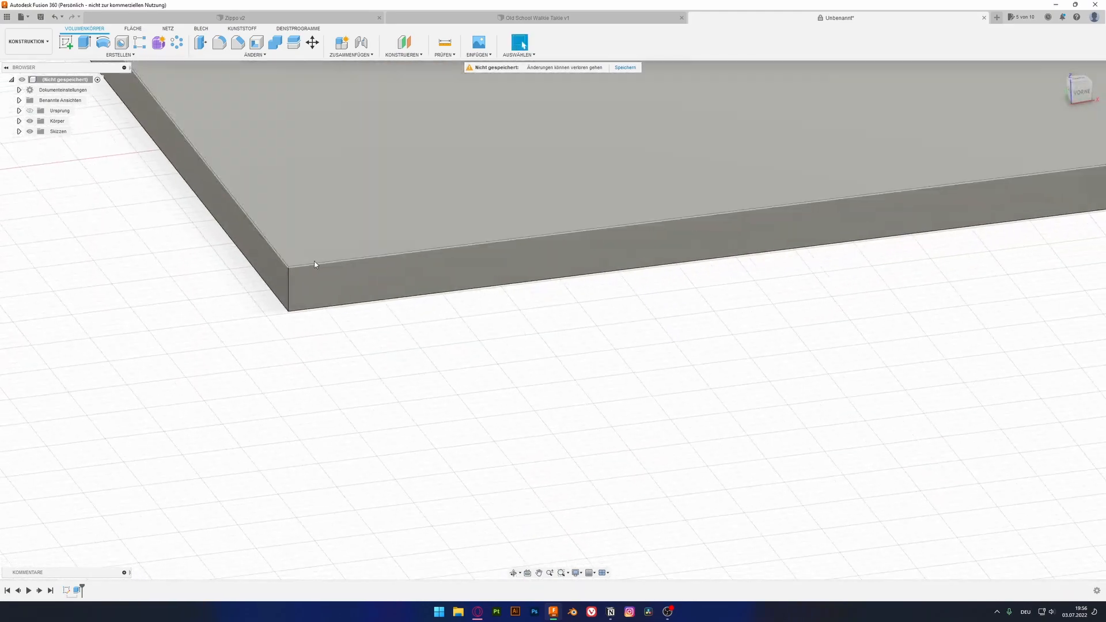
click(288, 286)
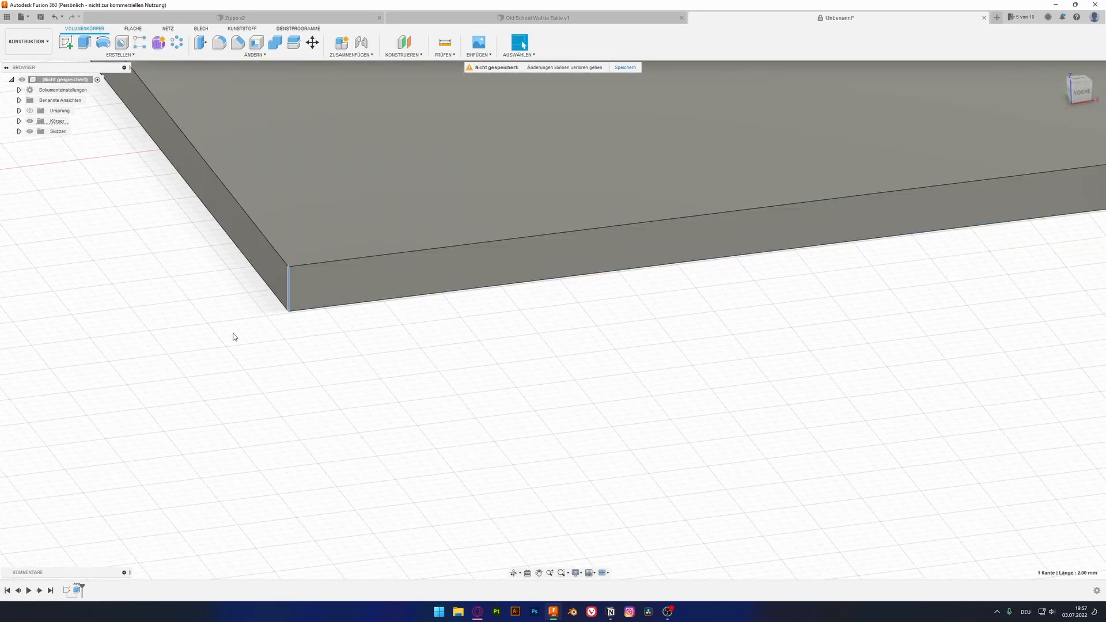
scroll(251, 314, down, 3)
click(224, 45)
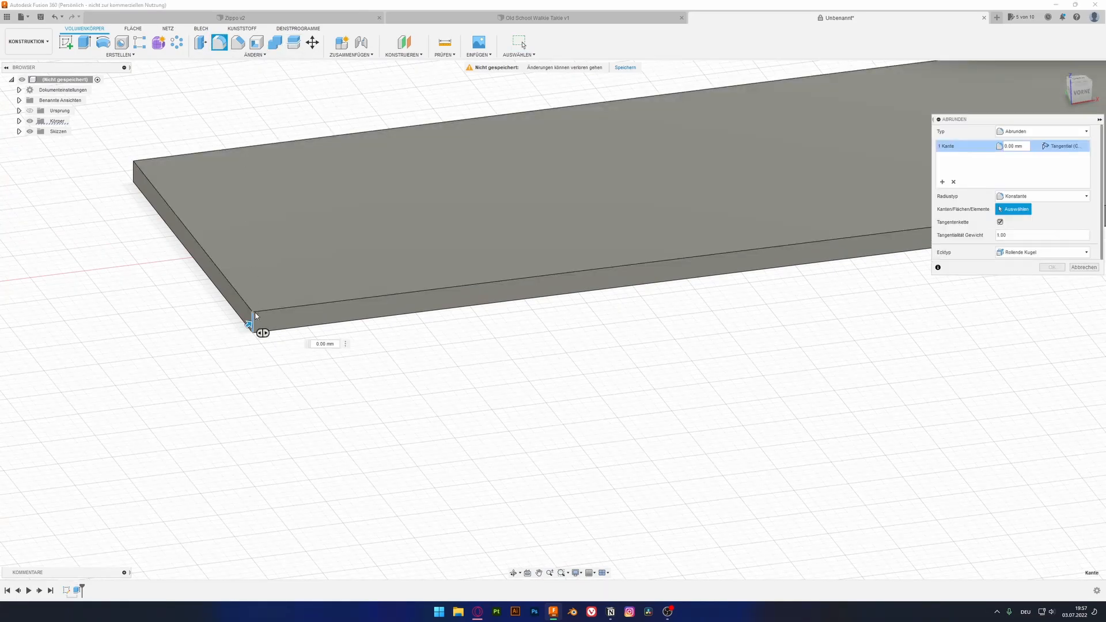
drag(305, 303, 381, 253)
shift+middle_drag(366, 272, 362, 375)
drag(359, 324, 332, 357)
key(Escape)
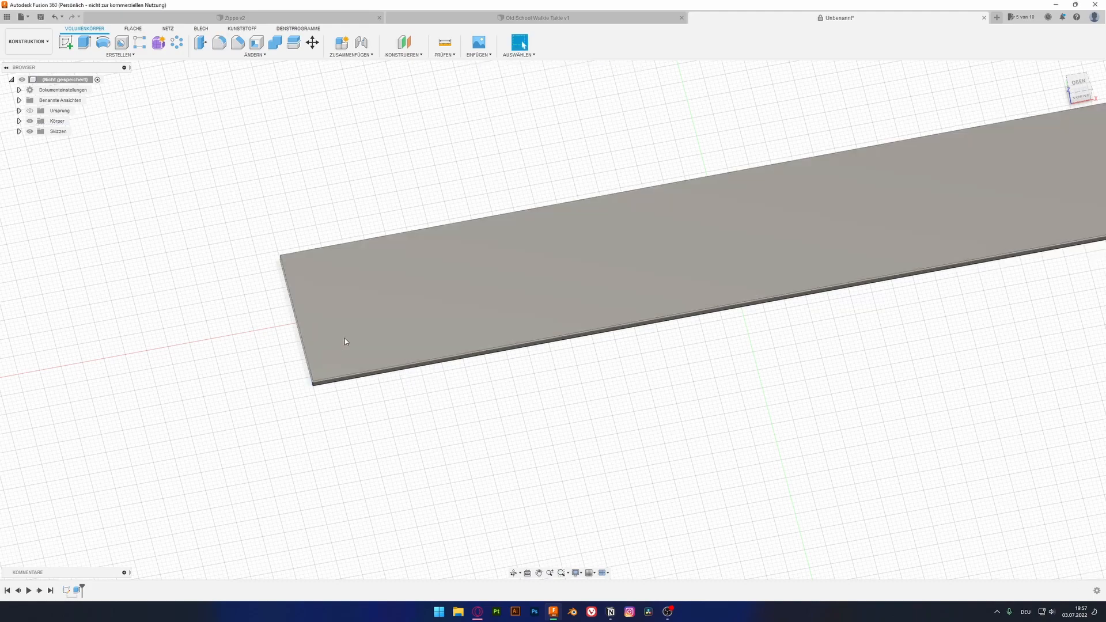
Undo the plate extrusion and return to editing the rectangle sketch.
key(ctrl+z)
key(ctrl+z)
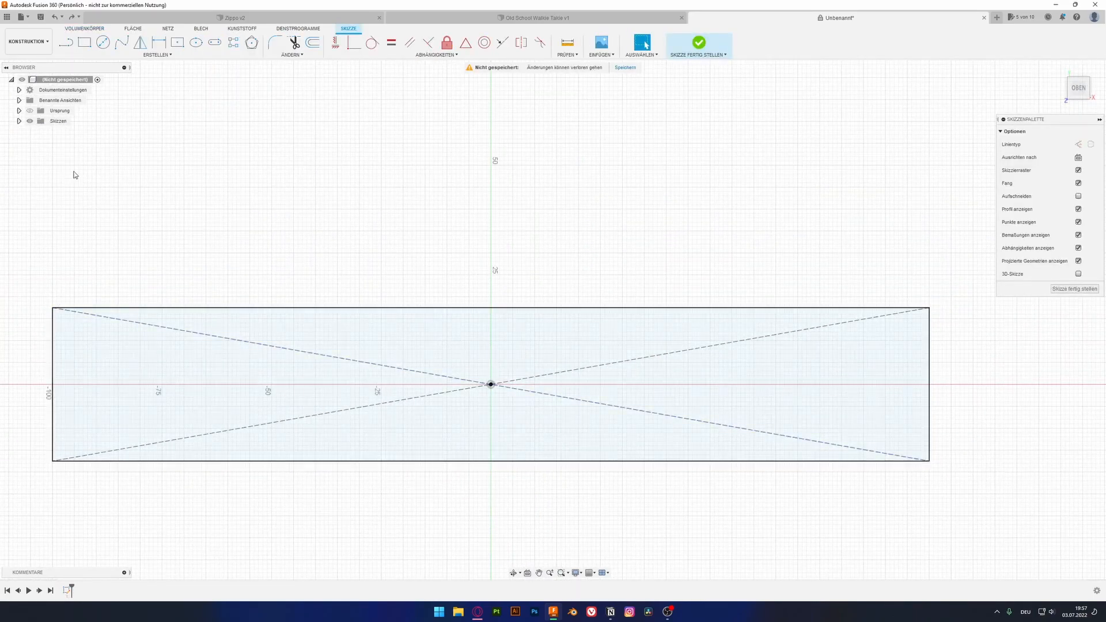
click(64, 45)
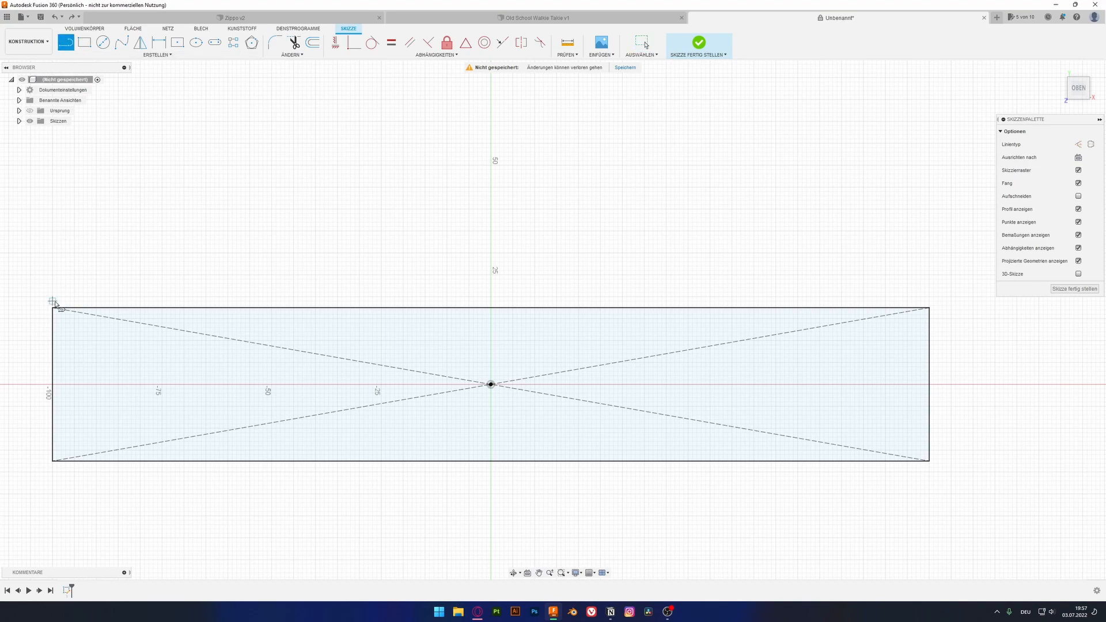
click(53, 341)
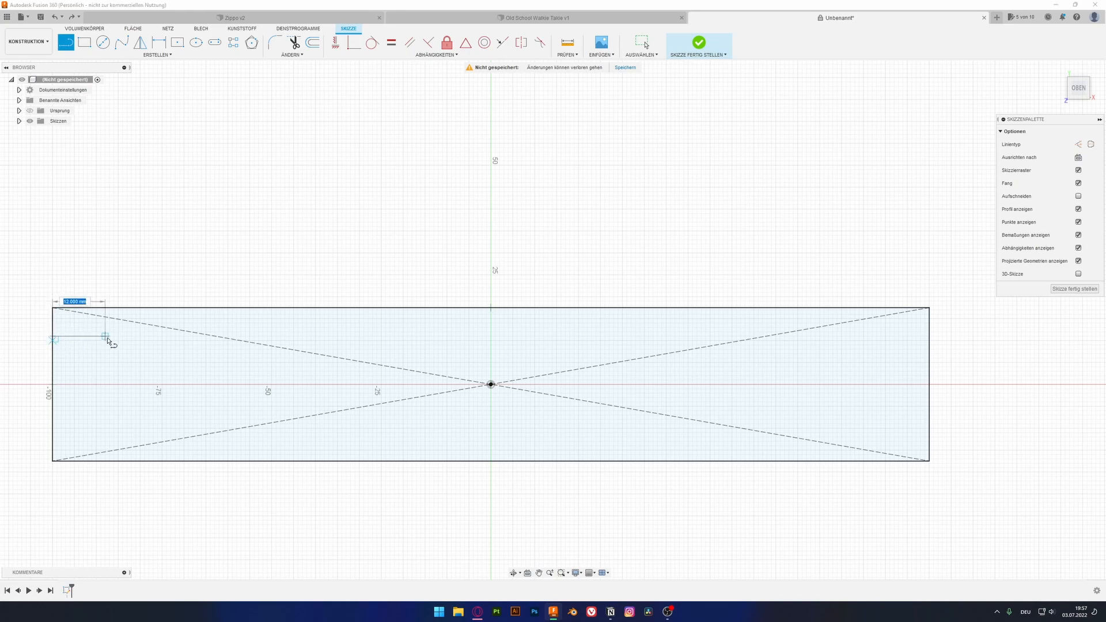
key(Escape)
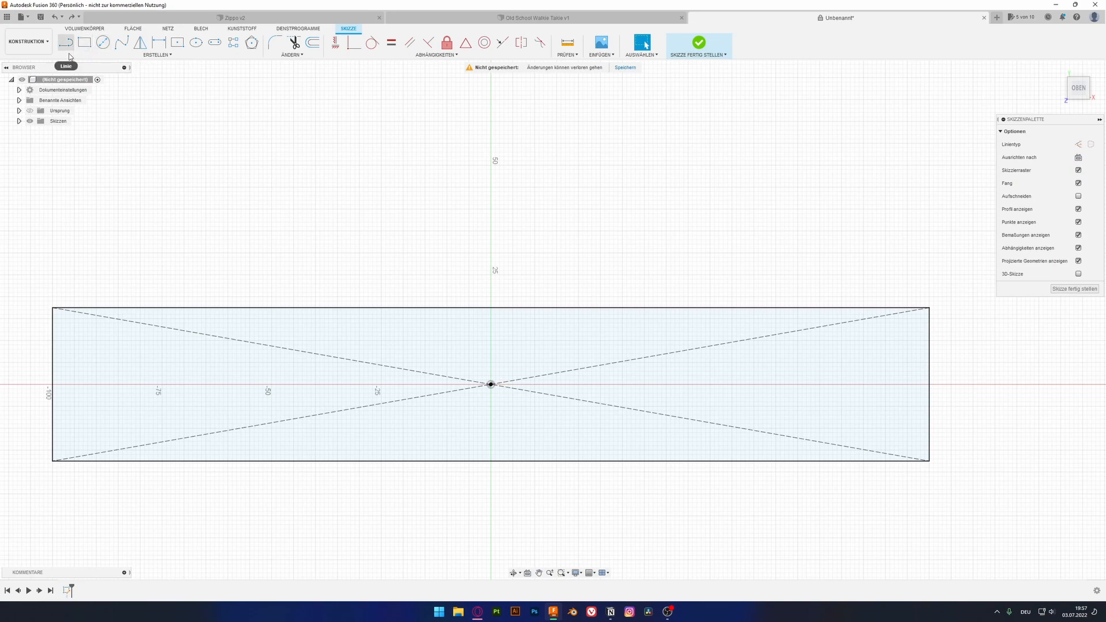
Draw a concave fit-point spline across the rectangle's upper-left corner, from the left edge to the top edge.
click(121, 42)
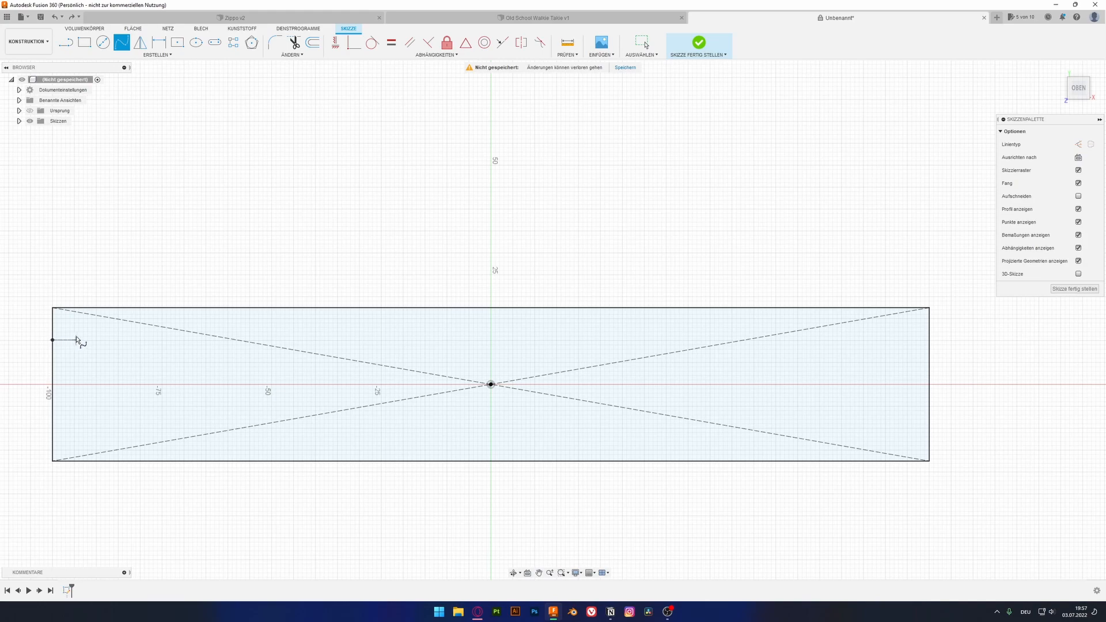
click(151, 309)
key(Escape)
click(74, 340)
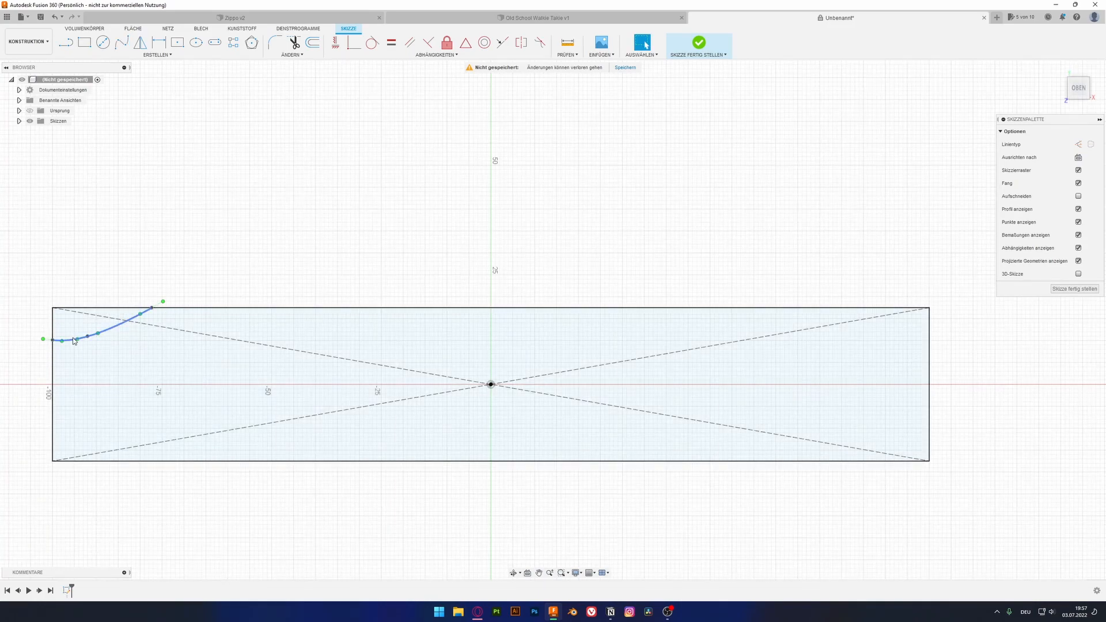
Extrude the large profile 2 mm, leaving out the corner area cut off by the spline.
click(173, 370)
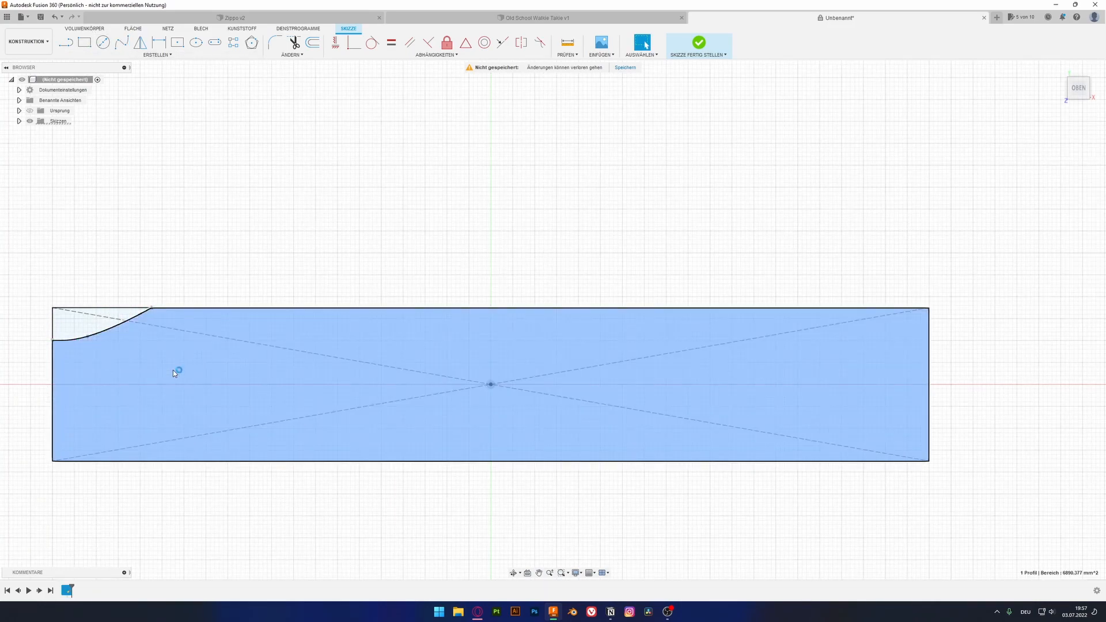
text(e2)
key(Return)
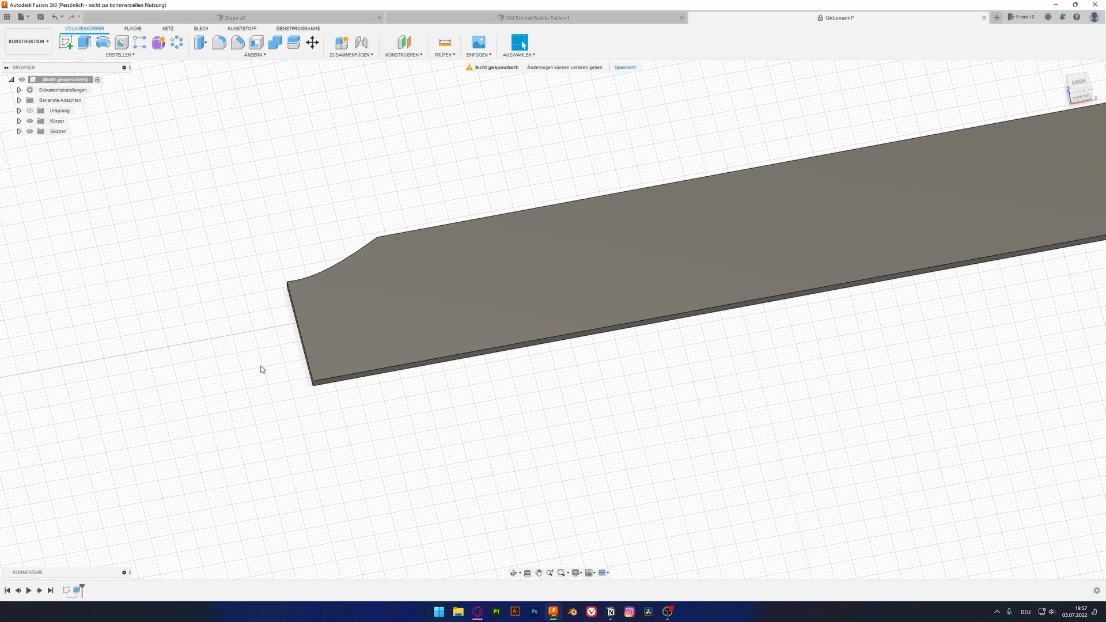
Fillet the vertical edge at the plate's lower tip corner with a radius of 57.5 mm to form the curved blade tip.
scroll(311, 381, up, 3)
scroll(310, 381, up, 2)
click(310, 380)
click(219, 42)
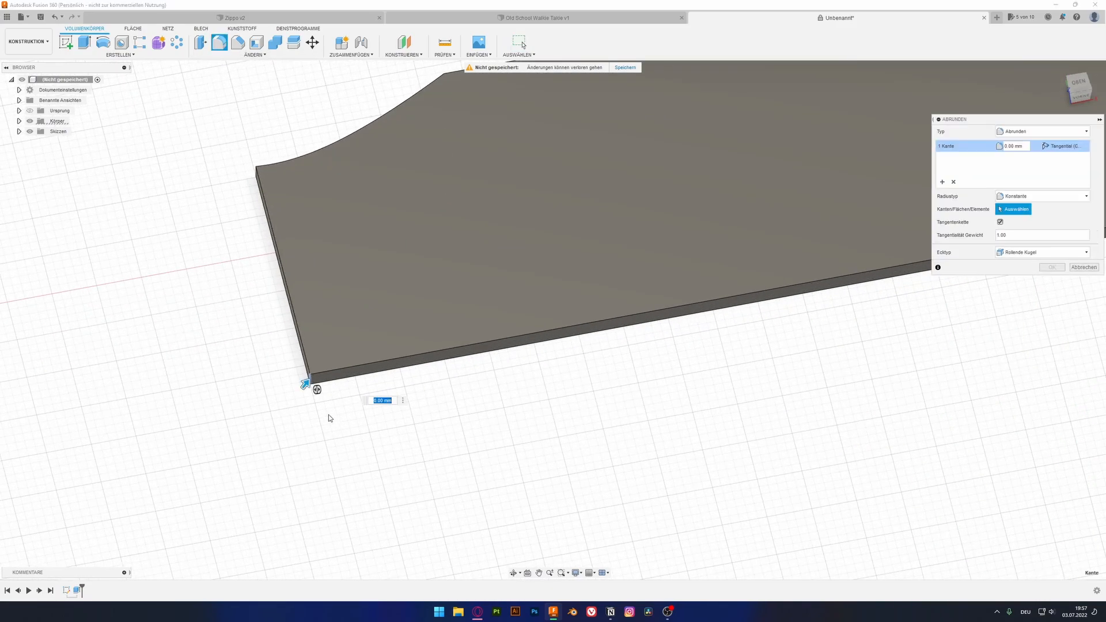
drag(305, 386, 463, 264)
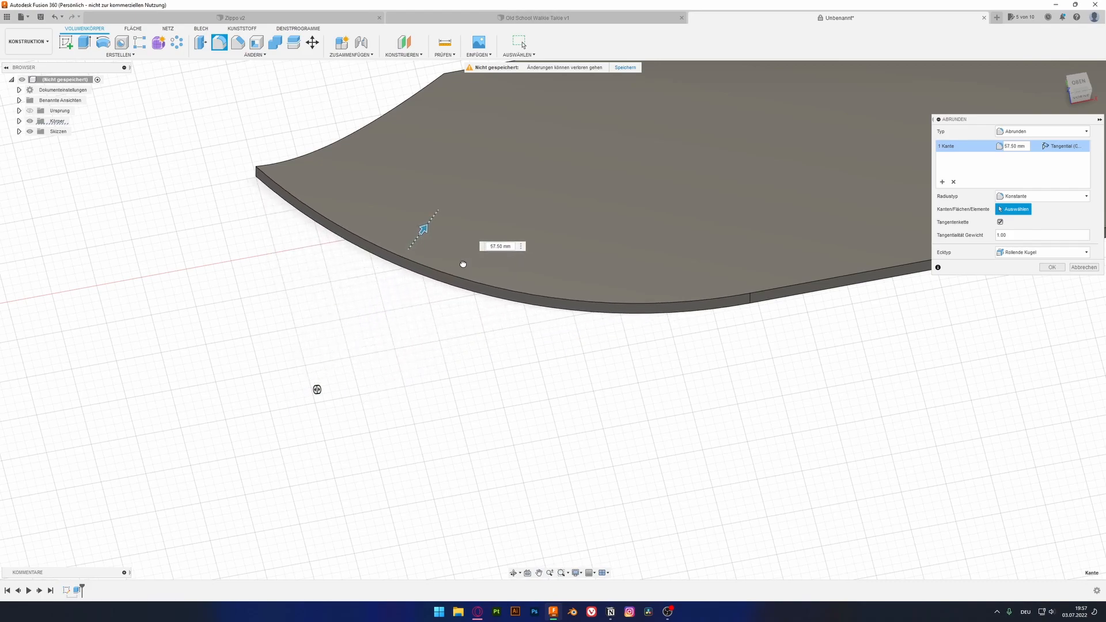
mouse_move(396, 321)
shift+middle_down()
mouse_move(376, 334)
mouse_move(424, 314)
mouse_move(410, 326)
shift+middle_up()
key(Return)
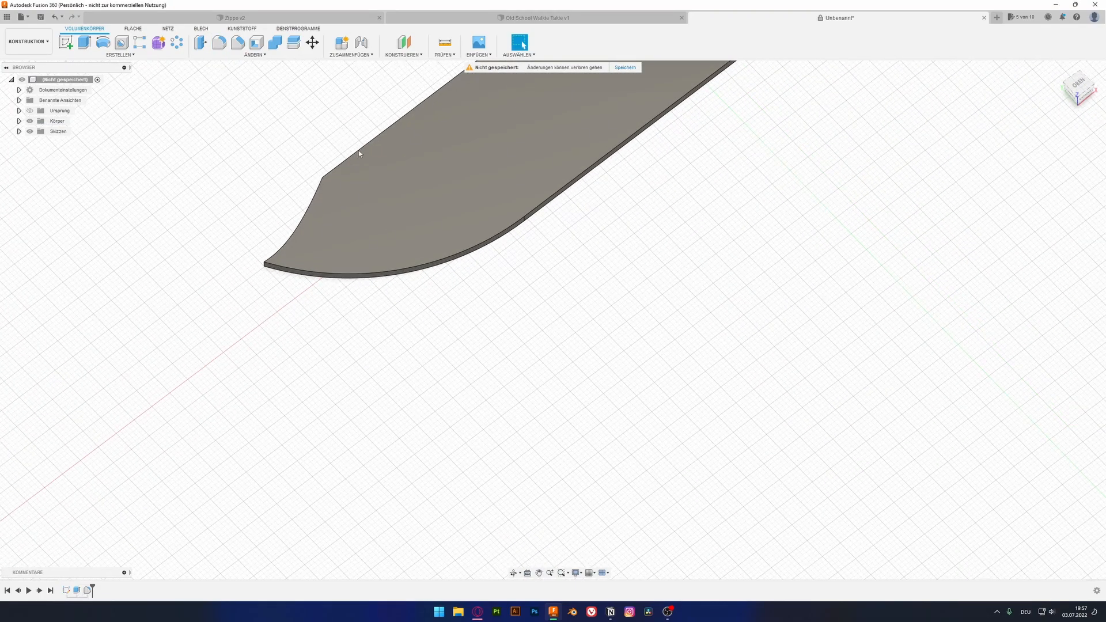
Sketch a three-sided polygon on the blade's top face, overlapping the straight back edge just behind the concave curve.
click(359, 154)
click(66, 42)
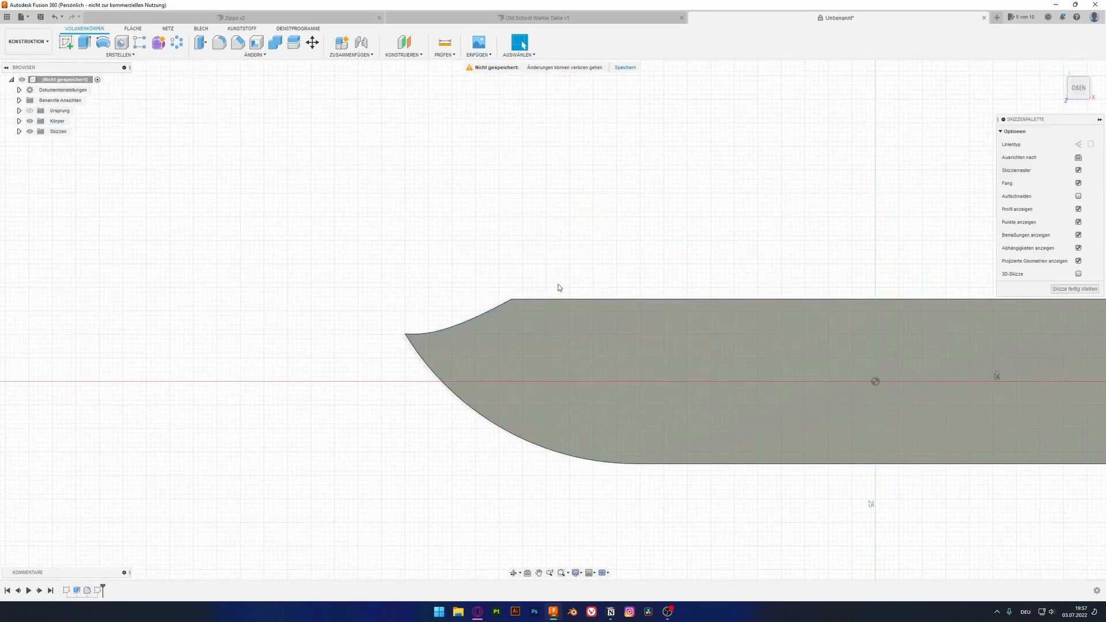
scroll(559, 287, up, 4)
scroll(473, 314, up, 2)
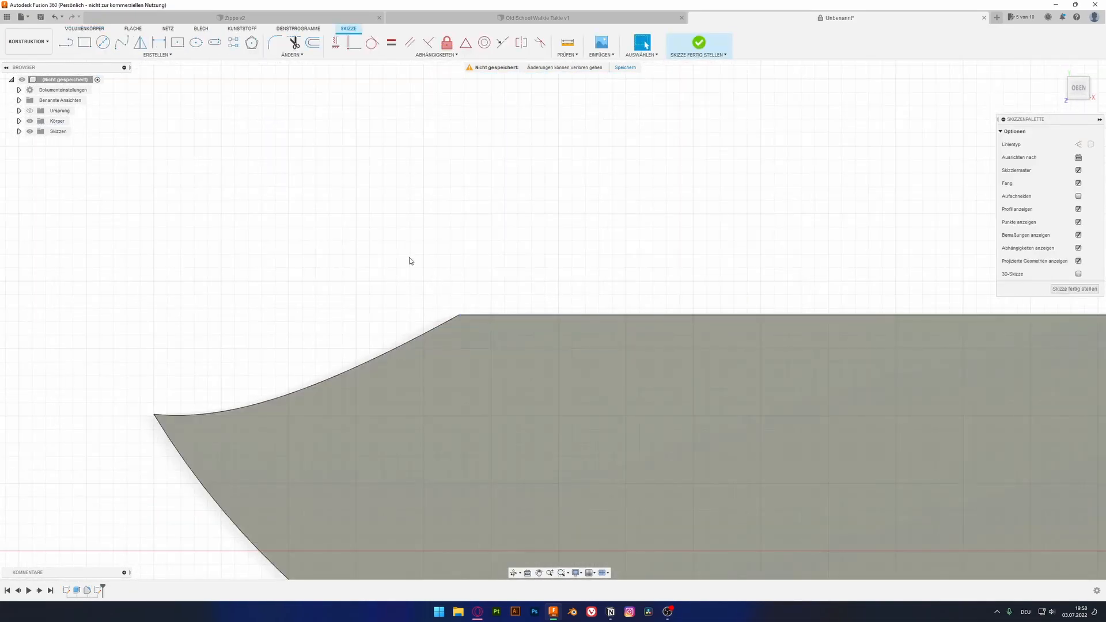
click(102, 42)
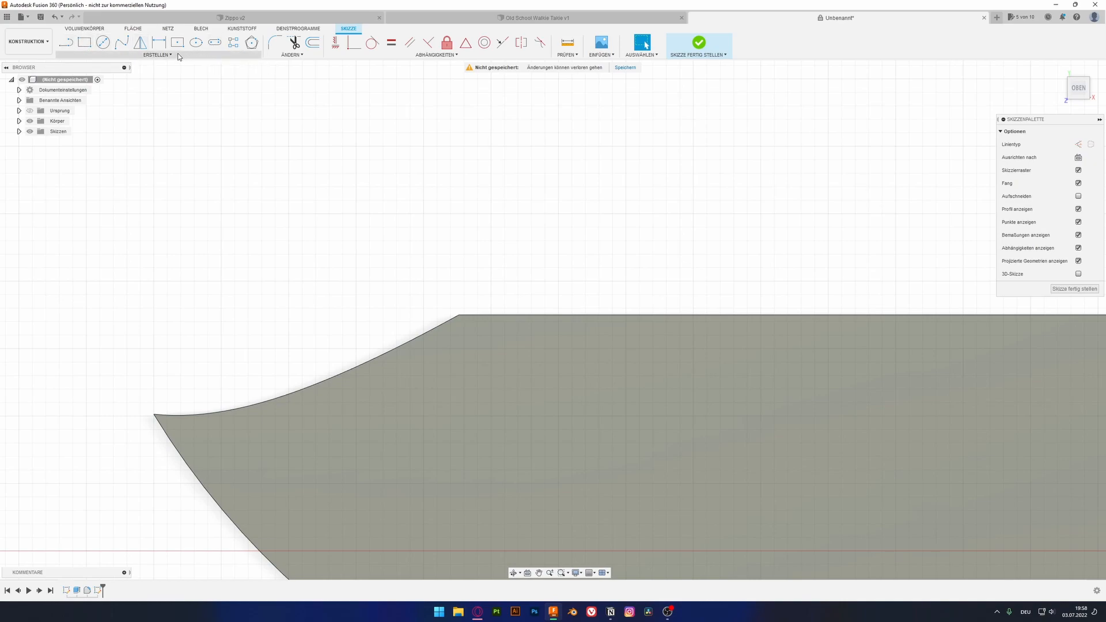
click(252, 42)
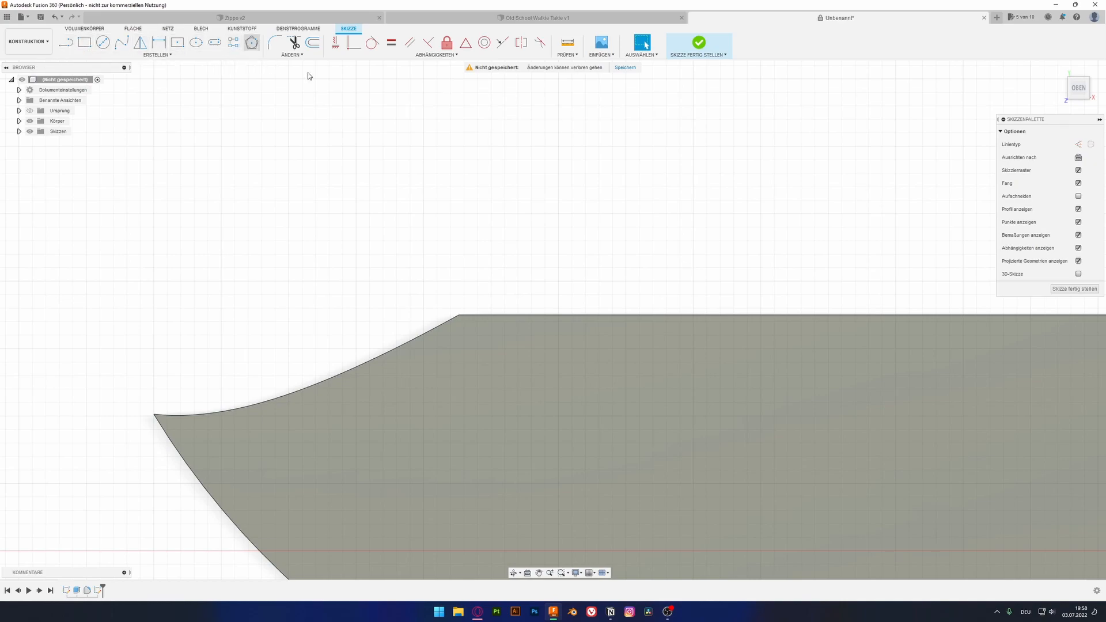
click(626, 296)
text(3)
key(Tab)
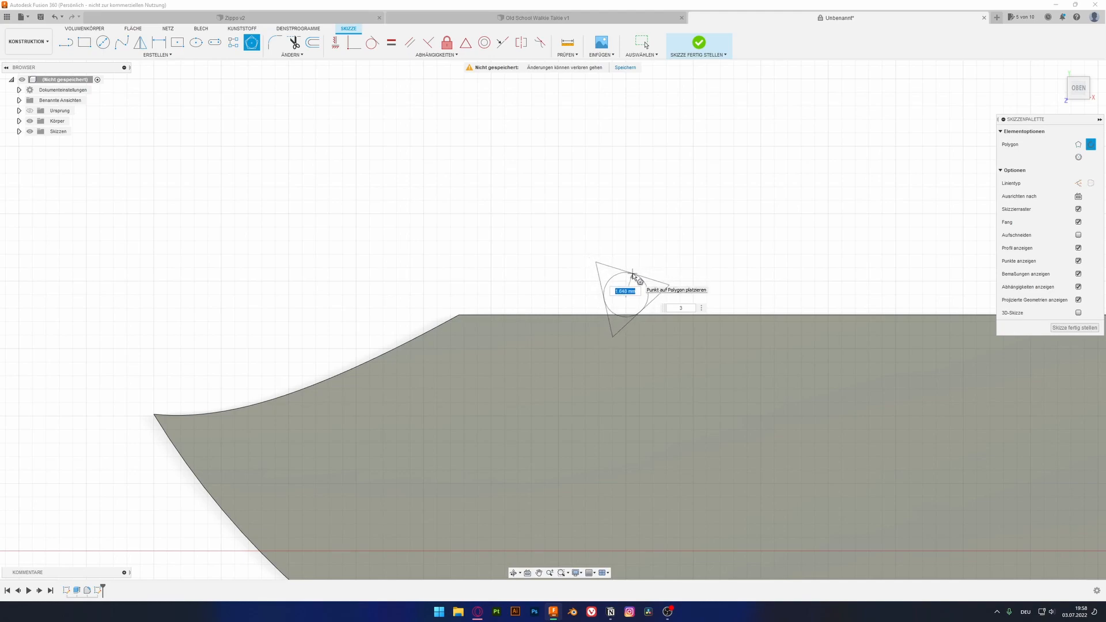
click(633, 276)
key(Escape)
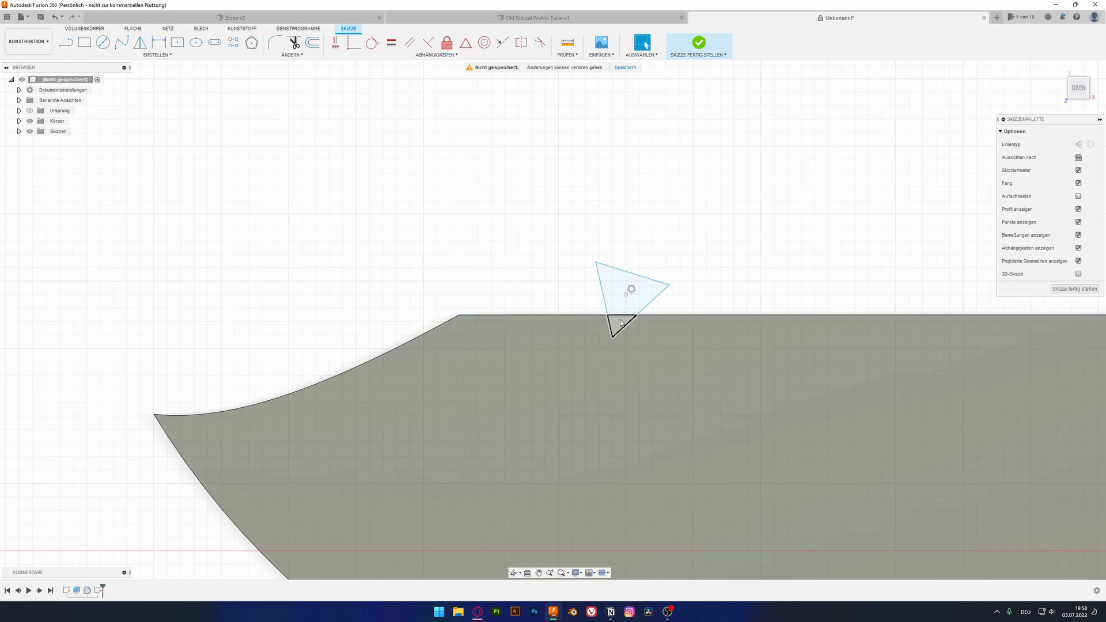
Extrude the part of the triangle inside the blade by -5 mm as a cut, making a notch in the back edge.
key(e)
click(604, 341)
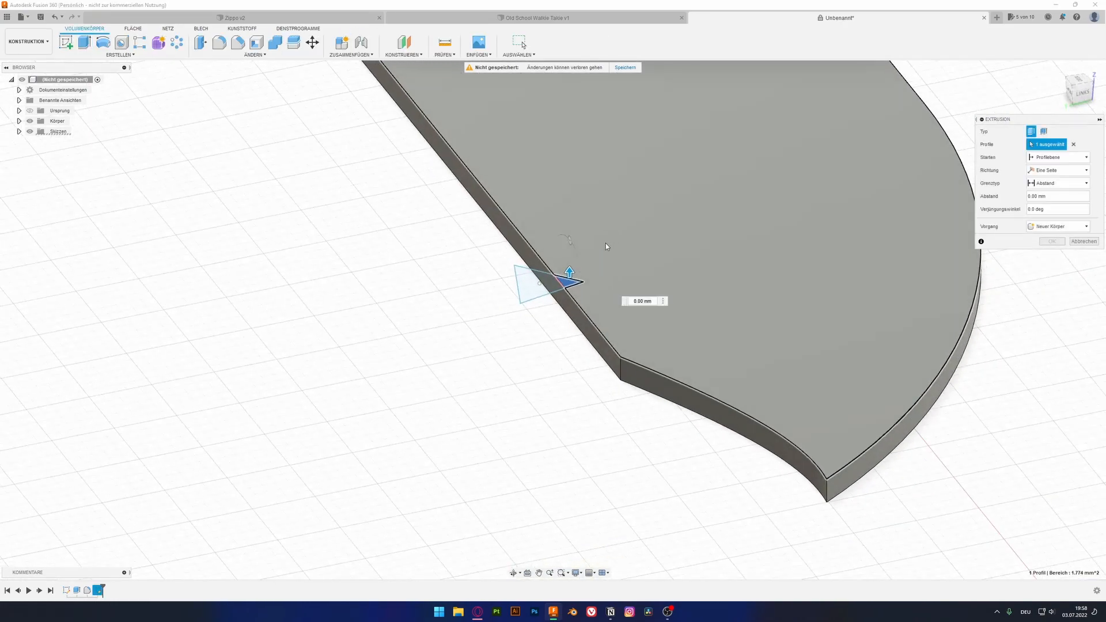
drag(569, 272, 567, 330)
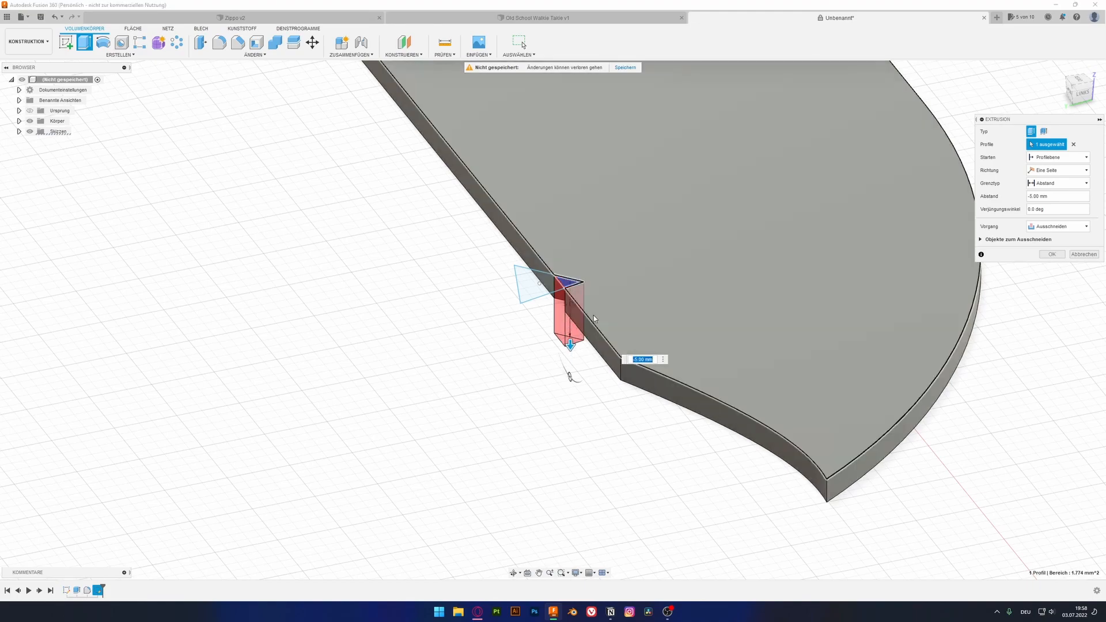
key(Return)
Create a rectangular pattern of the triangular notch cut along the blade's back edge, with 6 instances over a total distance of 14 mm.
shift+middle_drag(602, 315, 522, 267)
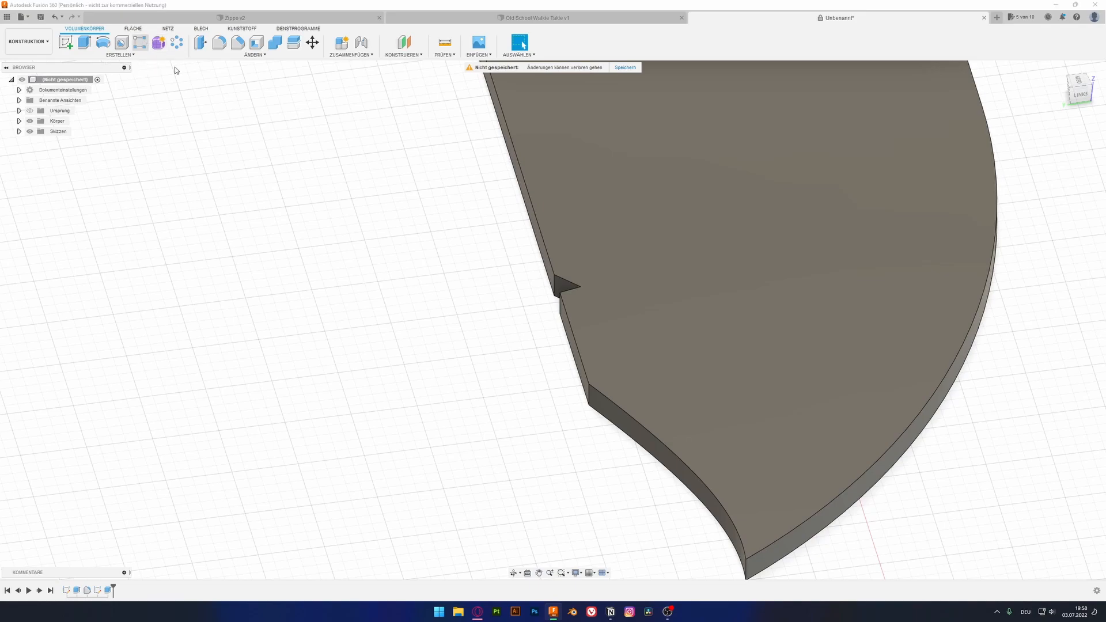
click(140, 42)
click(571, 292)
shift+middle_drag(571, 292, 531, 378)
scroll(536, 374, down, 5)
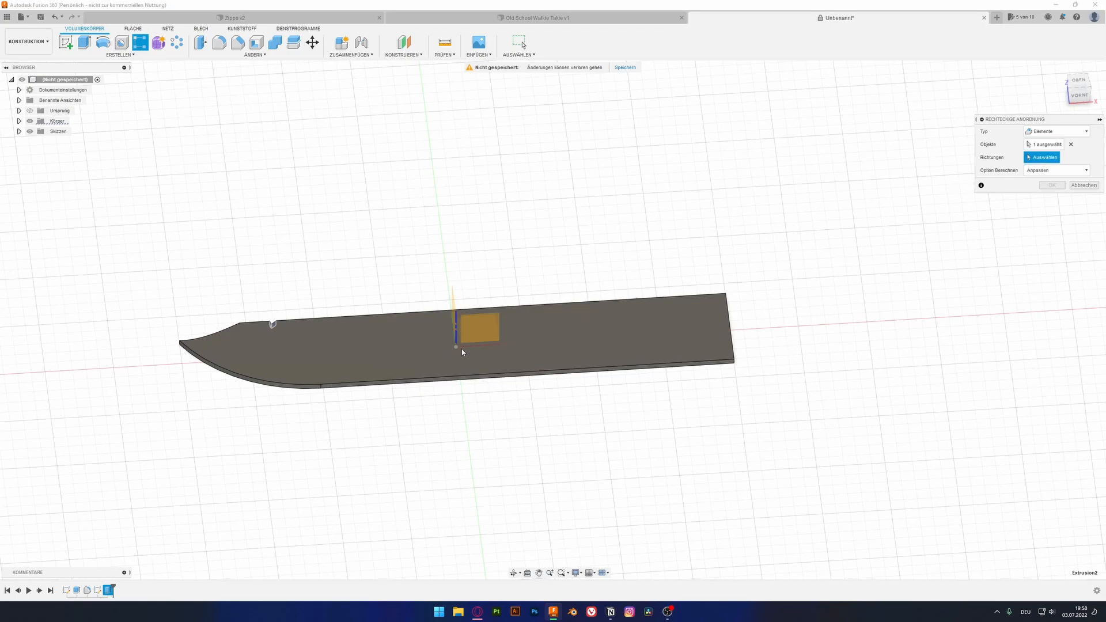
click(463, 346)
drag(282, 326, 333, 319)
scroll(334, 317, up, 4)
scroll(403, 317, up, 3)
drag(544, 306, 494, 312)
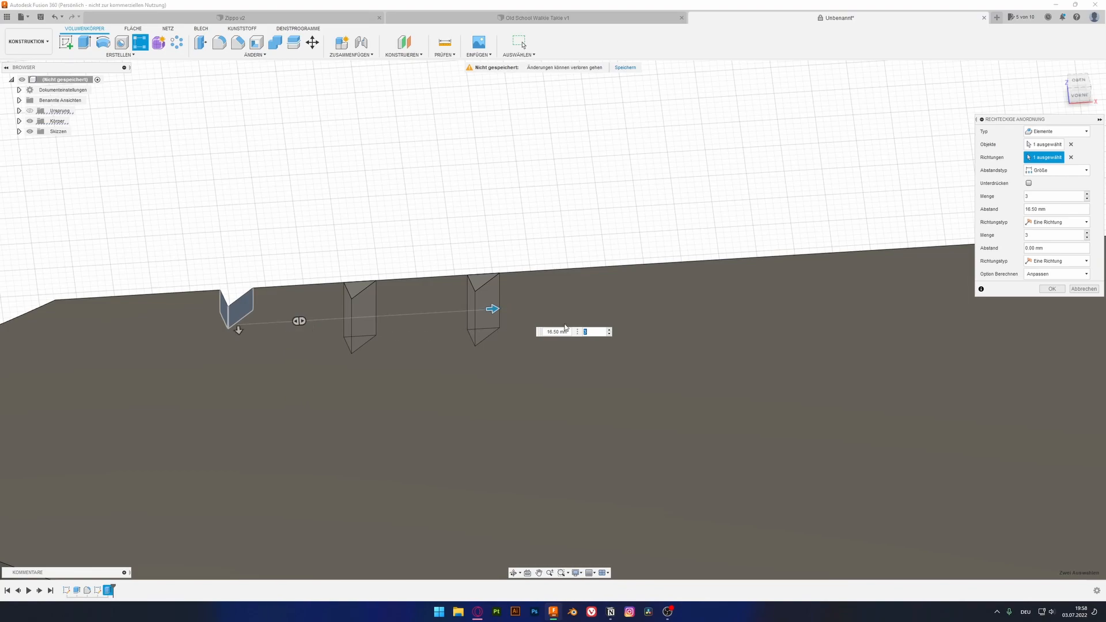
text(6)
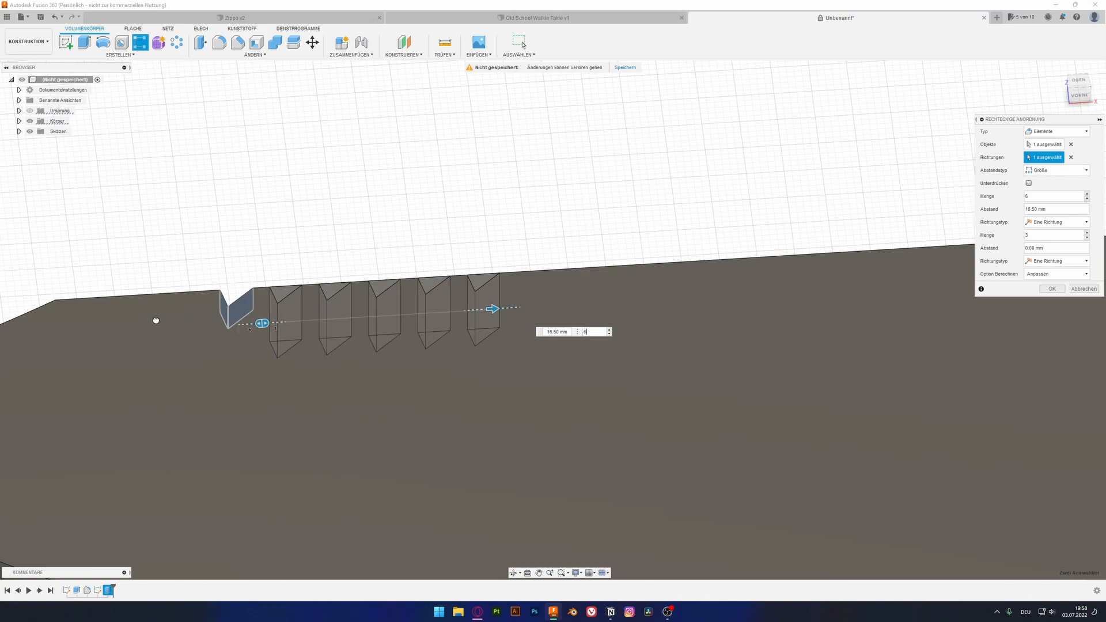
shift+middle_drag(413, 229, 413, 248)
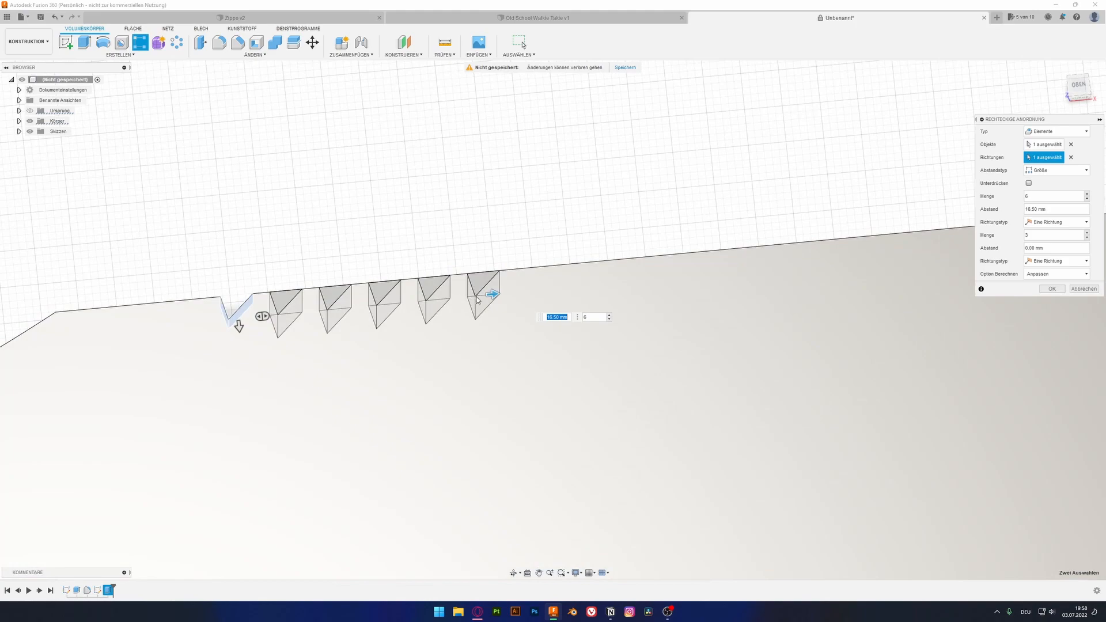
drag(492, 294, 456, 298)
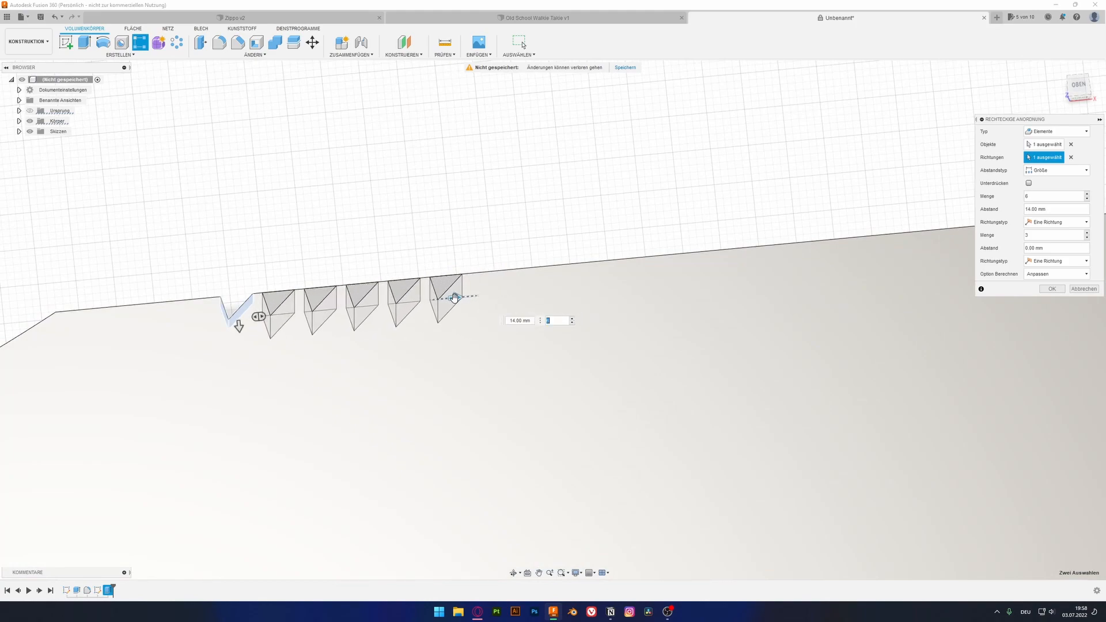
key(Return)
Apply a two-distance chamfer to the upper and lower edges along the blade's curved tip and straight cutting side, forming a sharp edge.
shift+middle_drag(420, 257, 408, 302)
shift+middle_drag(302, 391, 325, 288)
shift+middle_drag(268, 307, 258, 262)
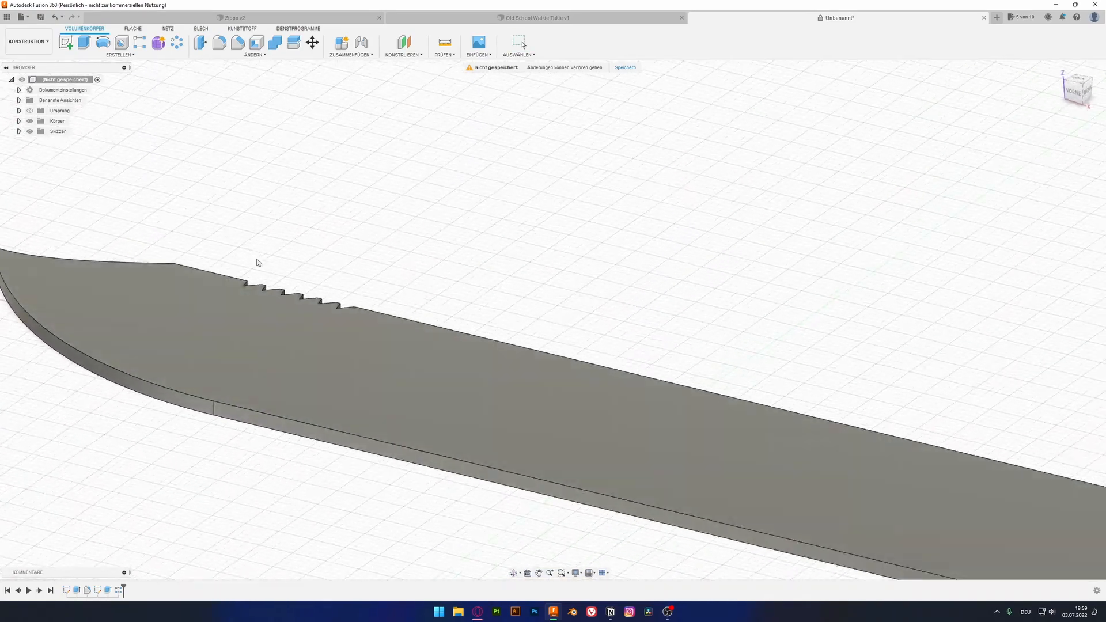
double_click(168, 390)
middle_drag(146, 351, 236, 357)
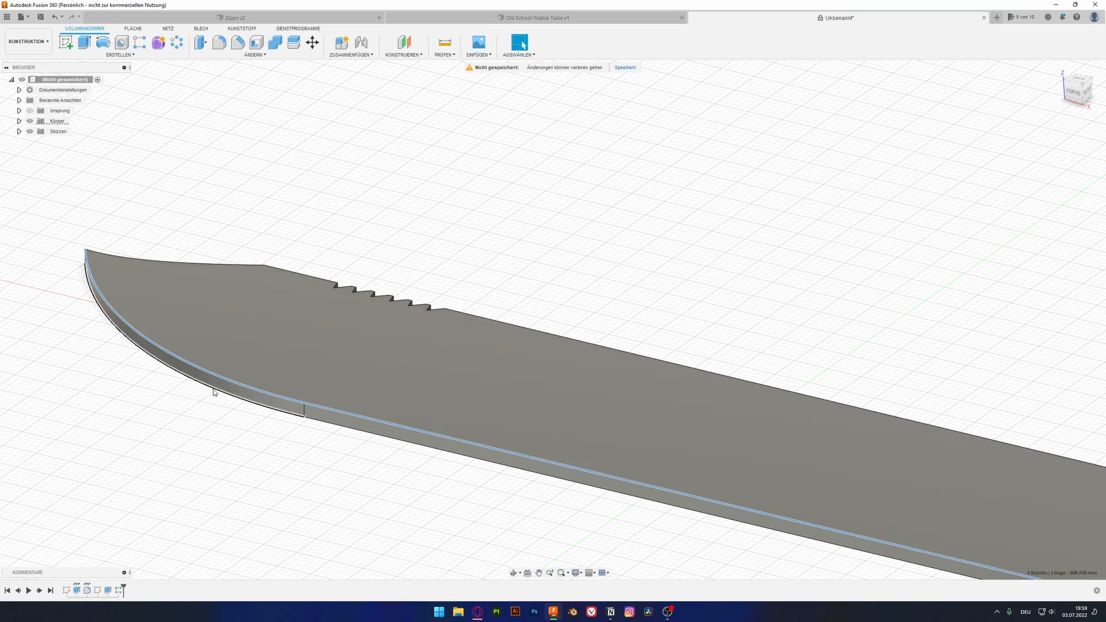
shift+double_click(303, 414)
click(238, 42)
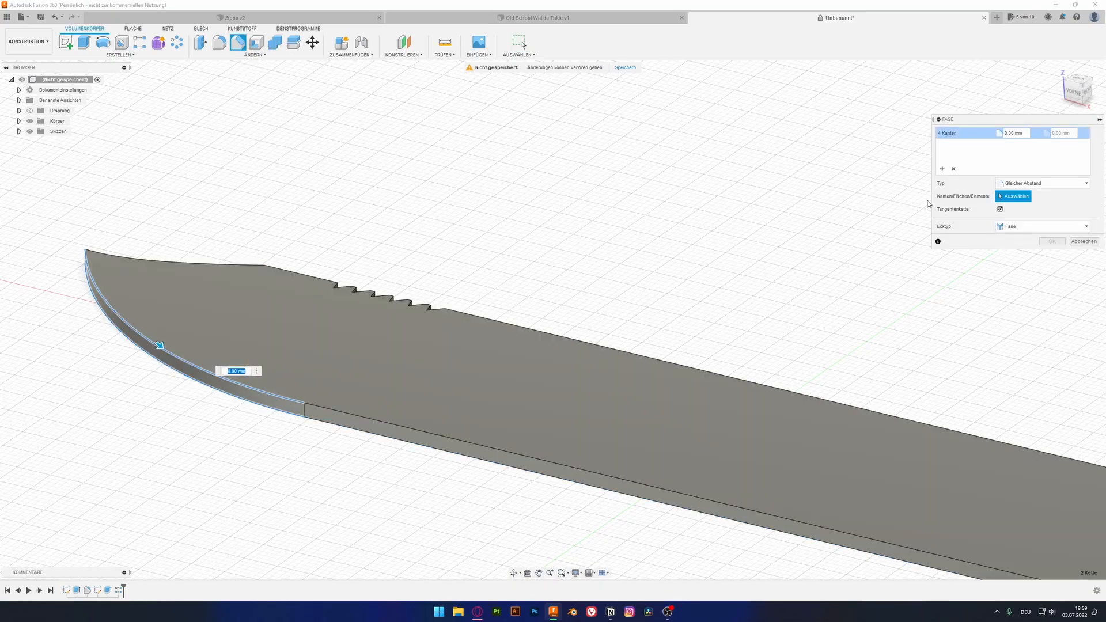
click(1033, 184)
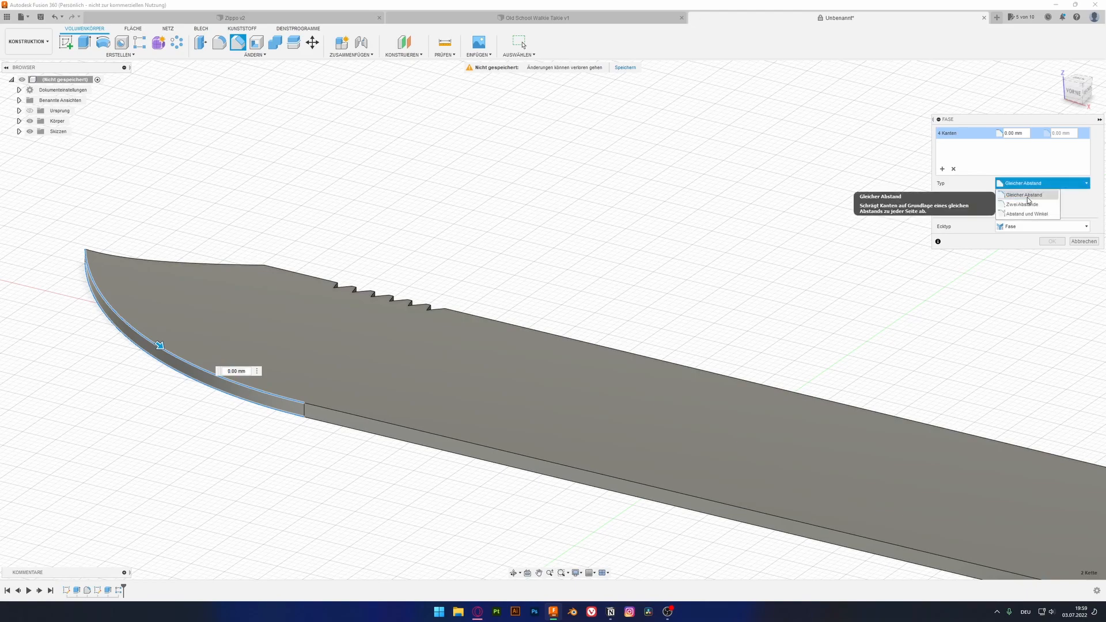
click(1032, 198)
click(160, 355)
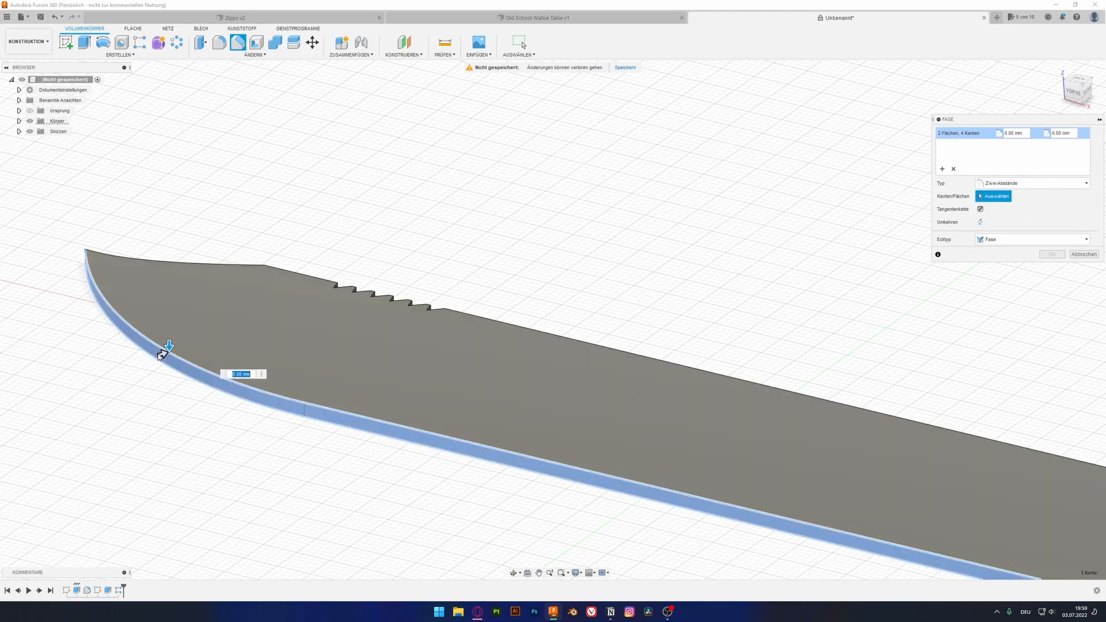
click(151, 350)
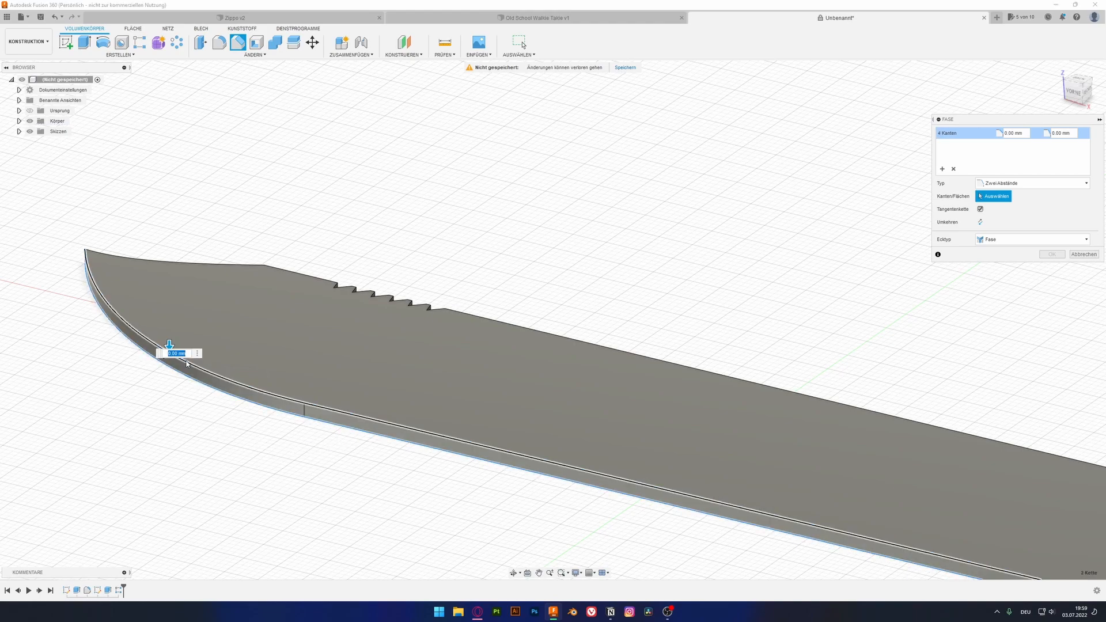
scroll(192, 340, up, 3)
drag(193, 341, 270, 320)
shift+middle_drag(166, 333, 432, 397)
key(Return)
Apply a two-distance chamfer to the upper and lower edges of the concave curve behind the blade's tip.
scroll(592, 393, up, 6)
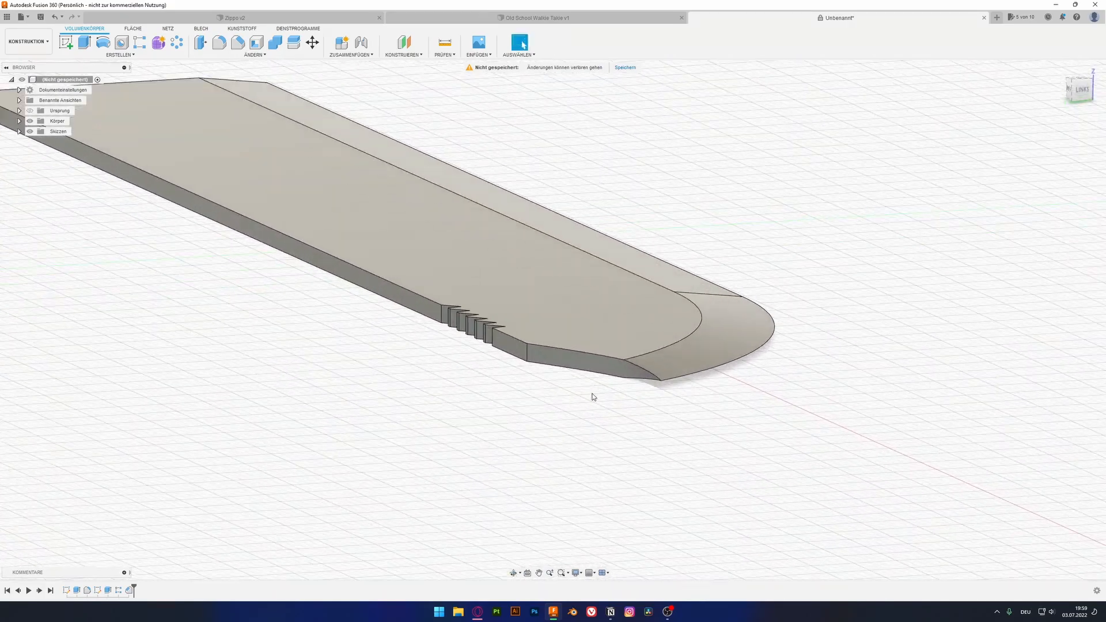
click(607, 353)
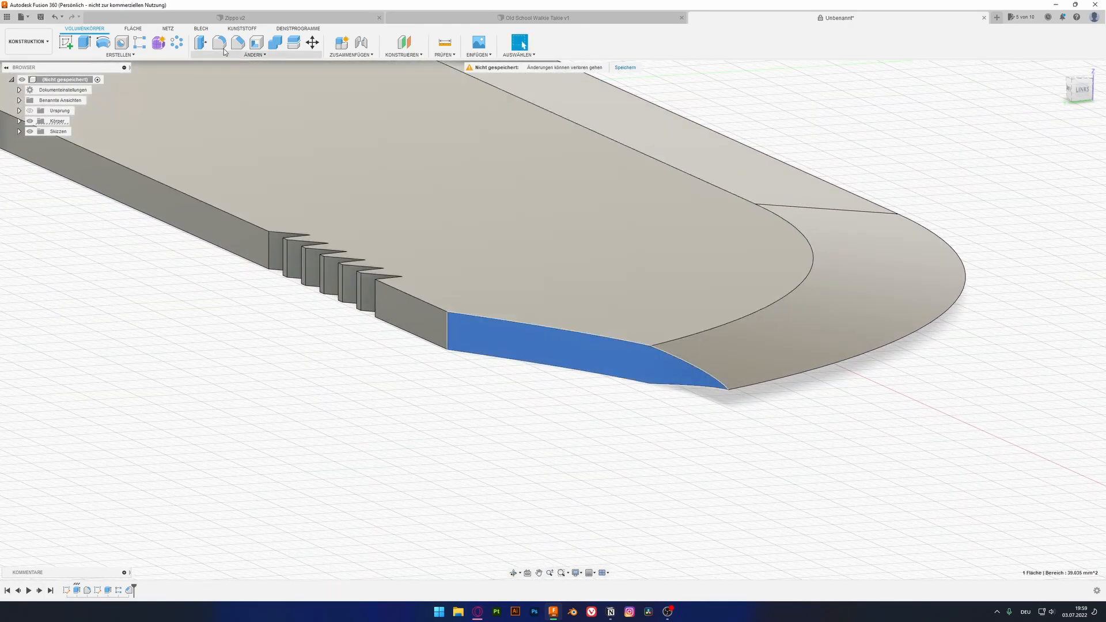
click(379, 383)
click(534, 326)
click(527, 350)
click(238, 44)
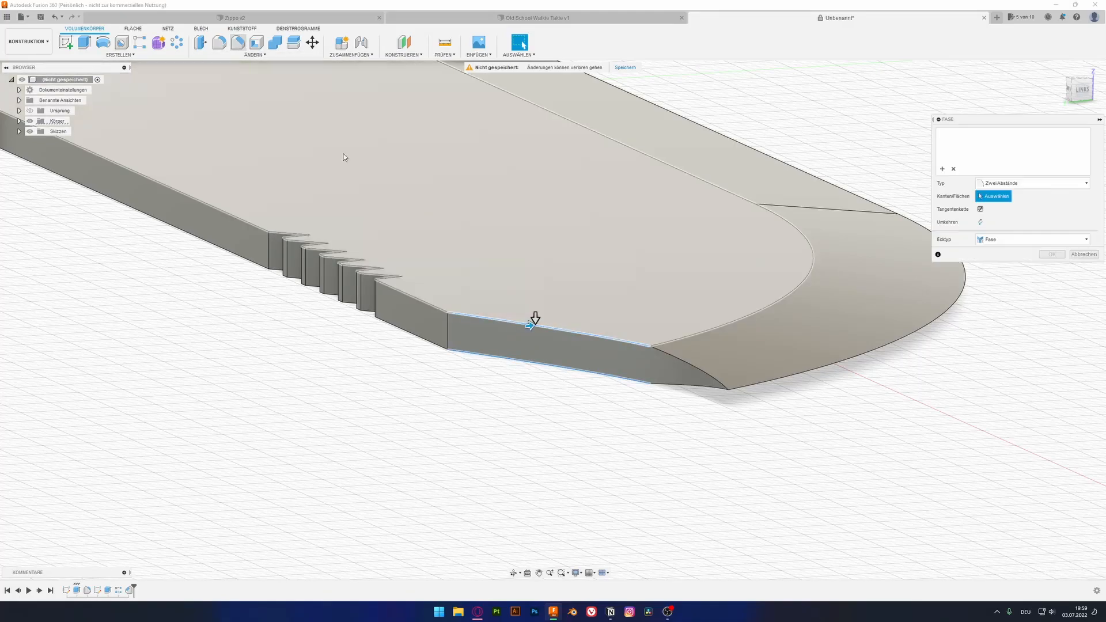
mouse_move(535, 326)
mouse_down()
mouse_move(550, 322)
mouse_move(533, 318)
mouse_up()
shift+middle_drag(514, 284, 510, 290)
mouse_move(372, 334)
mouse_down()
mouse_move(357, 359)
mouse_move(369, 345)
mouse_up()
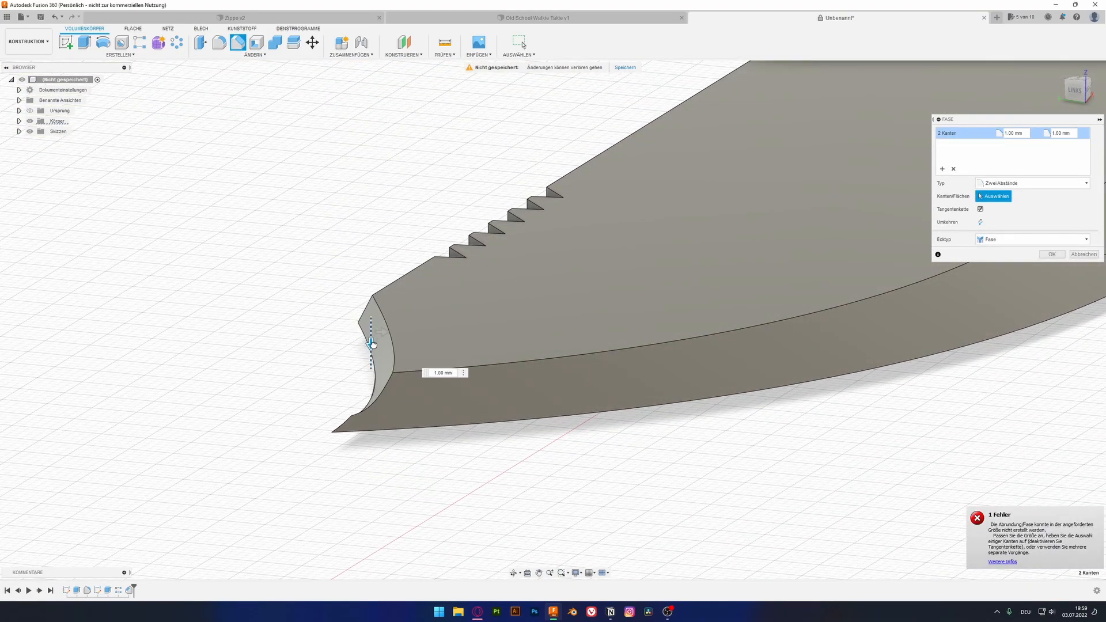
shift+middle_drag(334, 358, 458, 295)
key(Return)
Apply a two-distance chamfer to the upper and lower edges on the same flank of all six notches to sharpen the teeth.
scroll(458, 295, up, 2)
scroll(461, 328, up, 2)
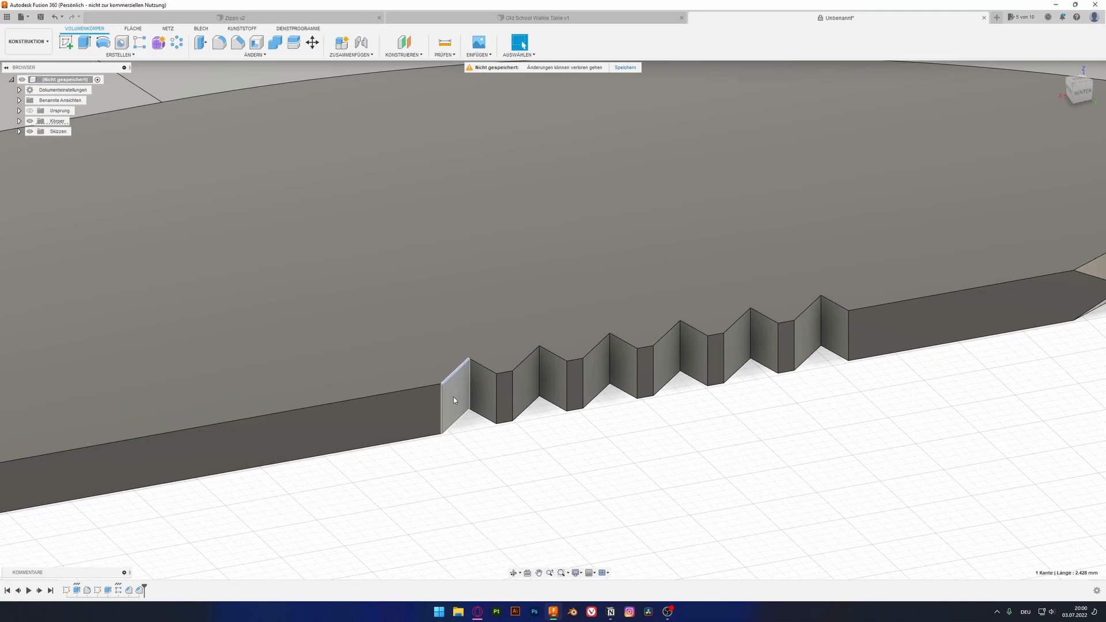
ctrl+click(455, 423)
ctrl+click(522, 363)
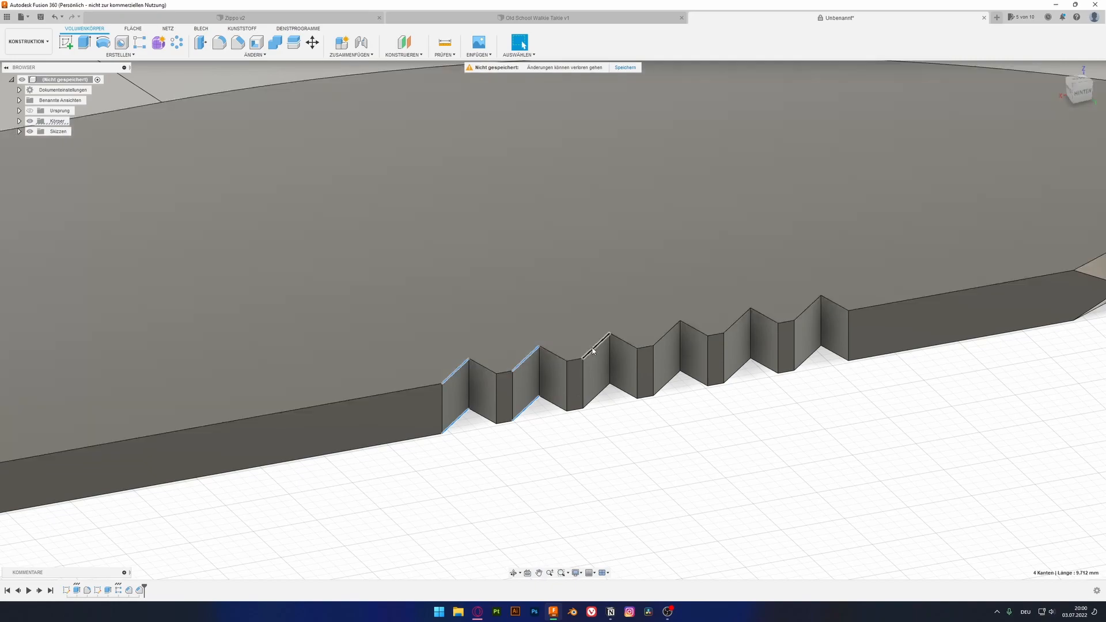
ctrl+click(595, 346)
ctrl+click(593, 396)
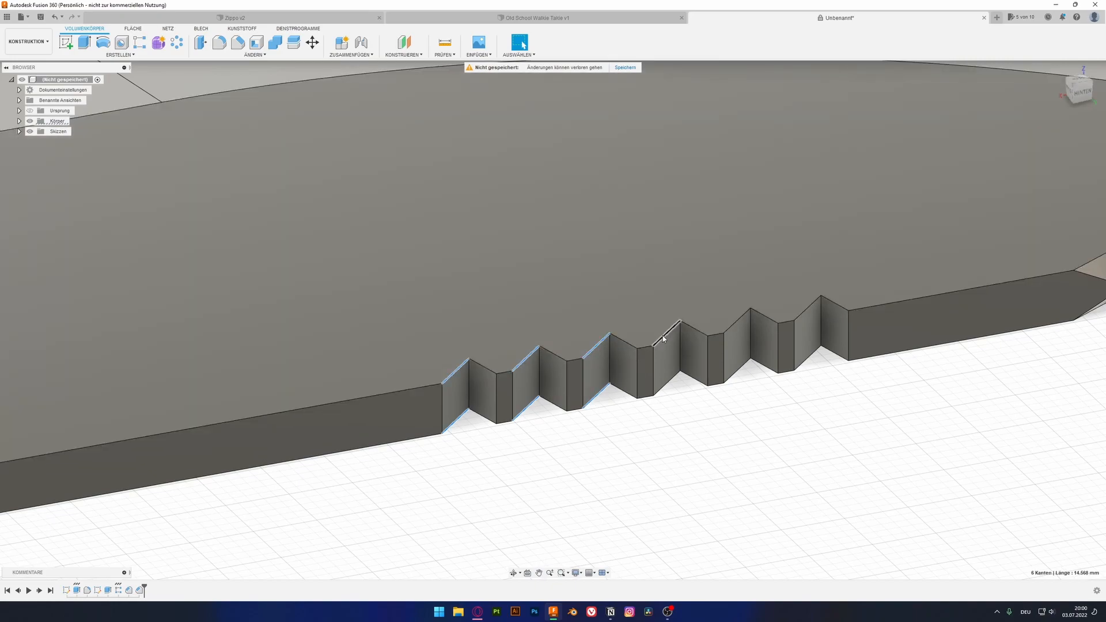
ctrl+click(666, 334)
ctrl+click(667, 384)
ctrl+click(736, 326)
ctrl+click(807, 309)
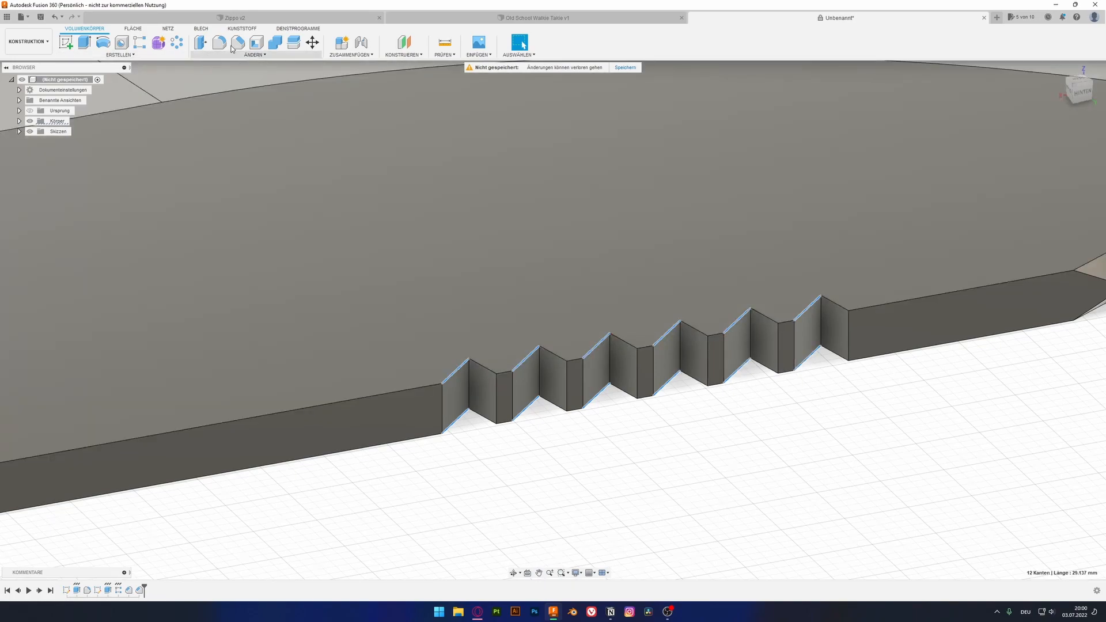
click(238, 42)
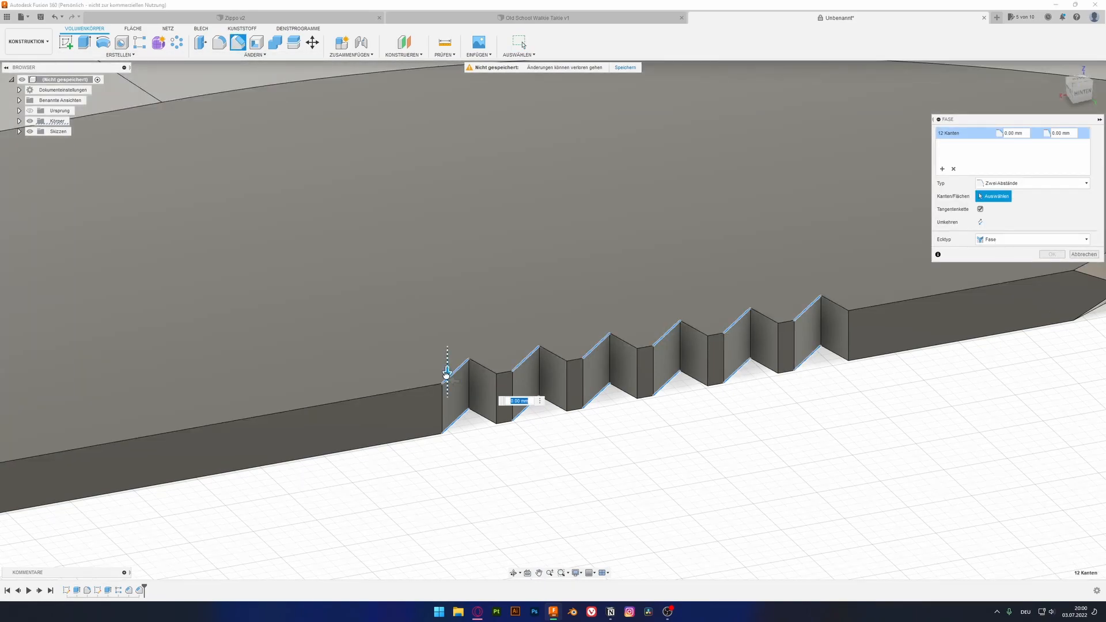
drag(447, 374, 447, 380)
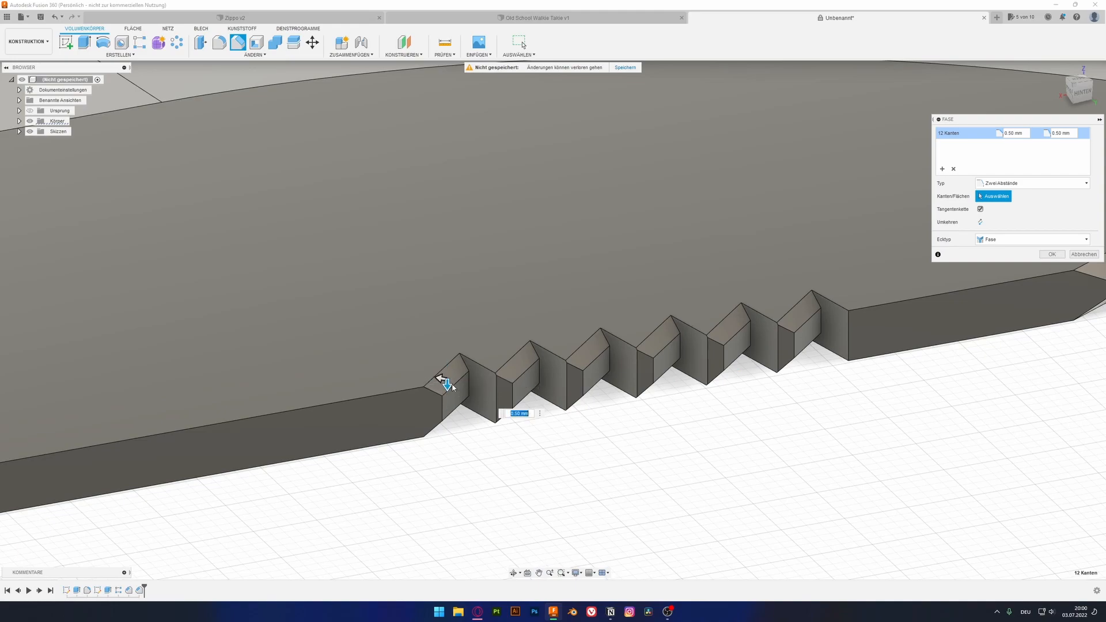
mouse_move(444, 378)
mouse_down()
mouse_move(415, 375)
mouse_move(448, 394)
mouse_up()
shift+middle_drag(413, 318, 409, 349)
key(Return)
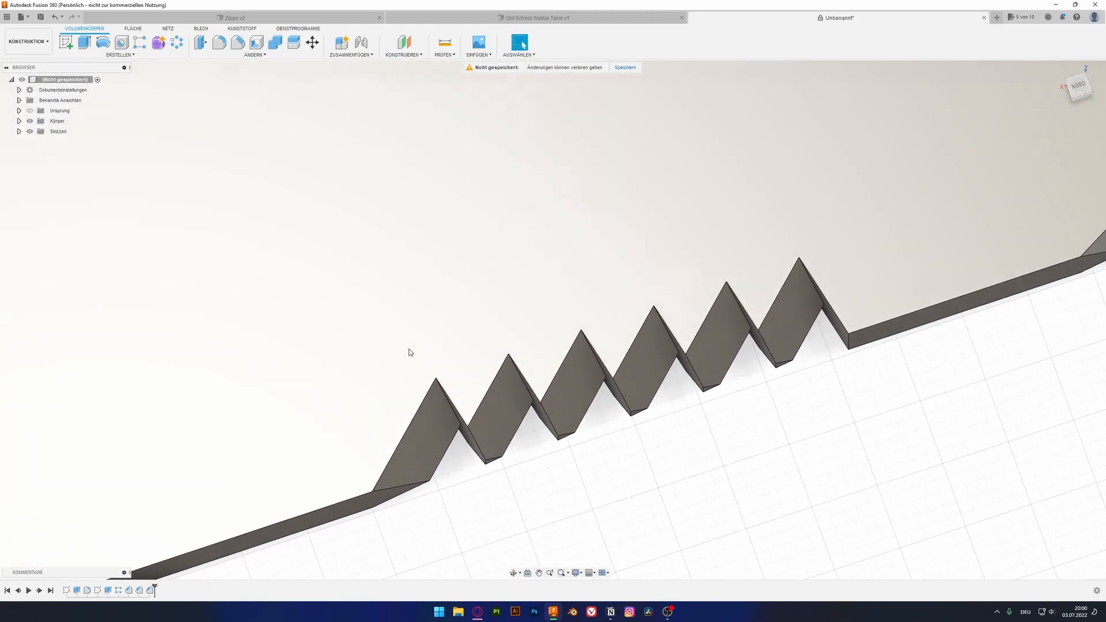
Sketch a 5 mm wide centre-to-centre slot on the blade's flat end face, from the cutting edge's point to the back edge's midpoint.
scroll(438, 427, down, 3)
scroll(440, 430, down, 5)
shift+middle_drag(440, 430, 415, 363)
click(418, 346)
click(66, 42)
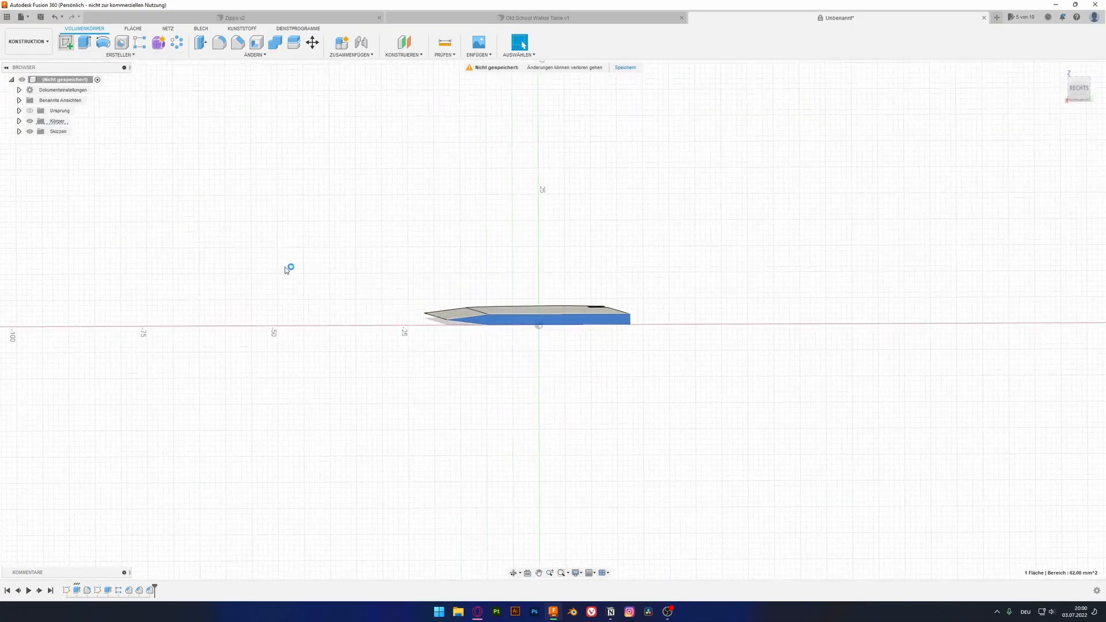
middle_drag(272, 152, 173, 131)
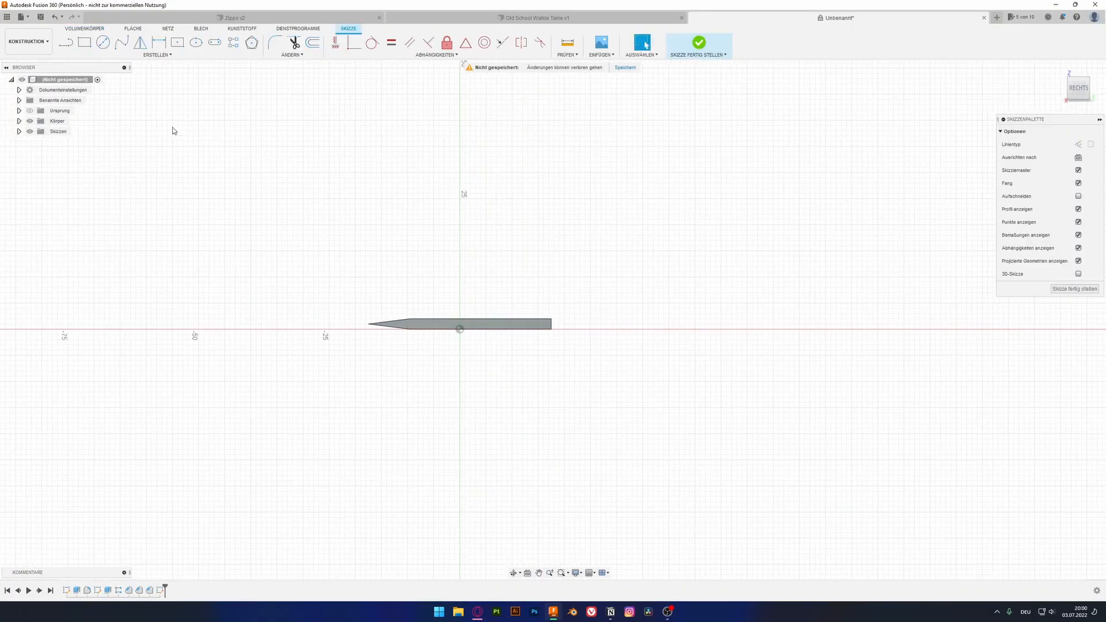
click(215, 43)
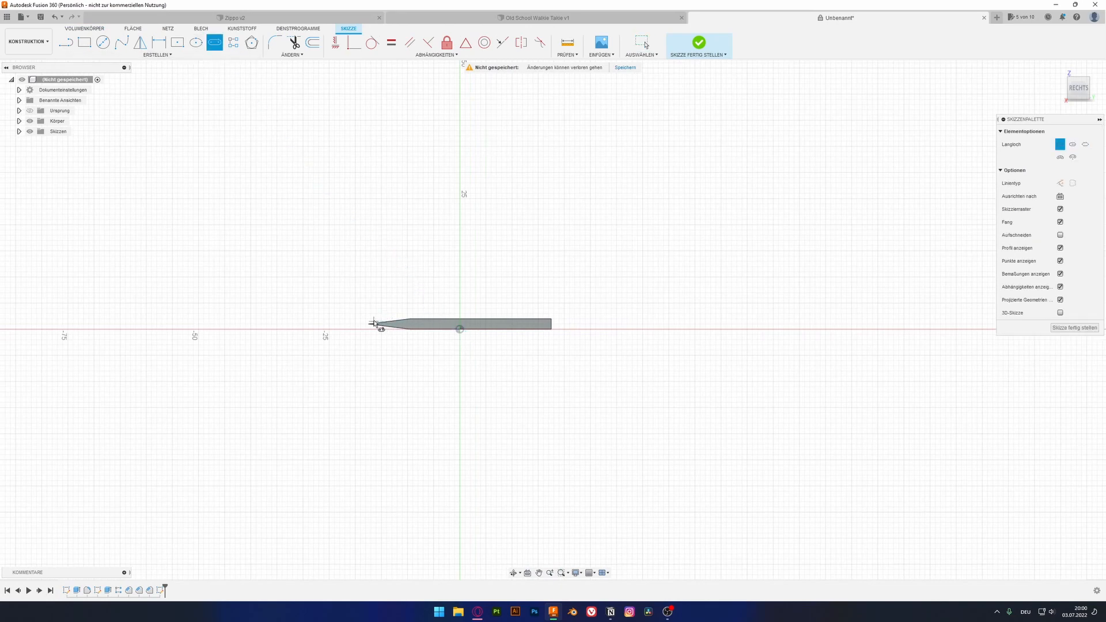
scroll(374, 325, up, 5)
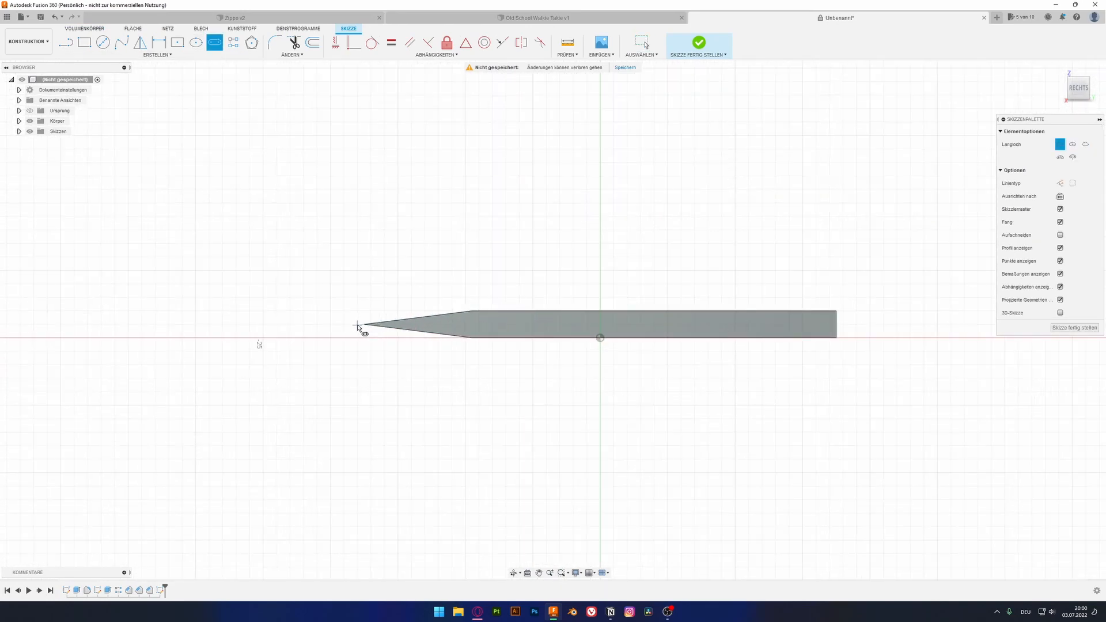
click(364, 325)
click(837, 324)
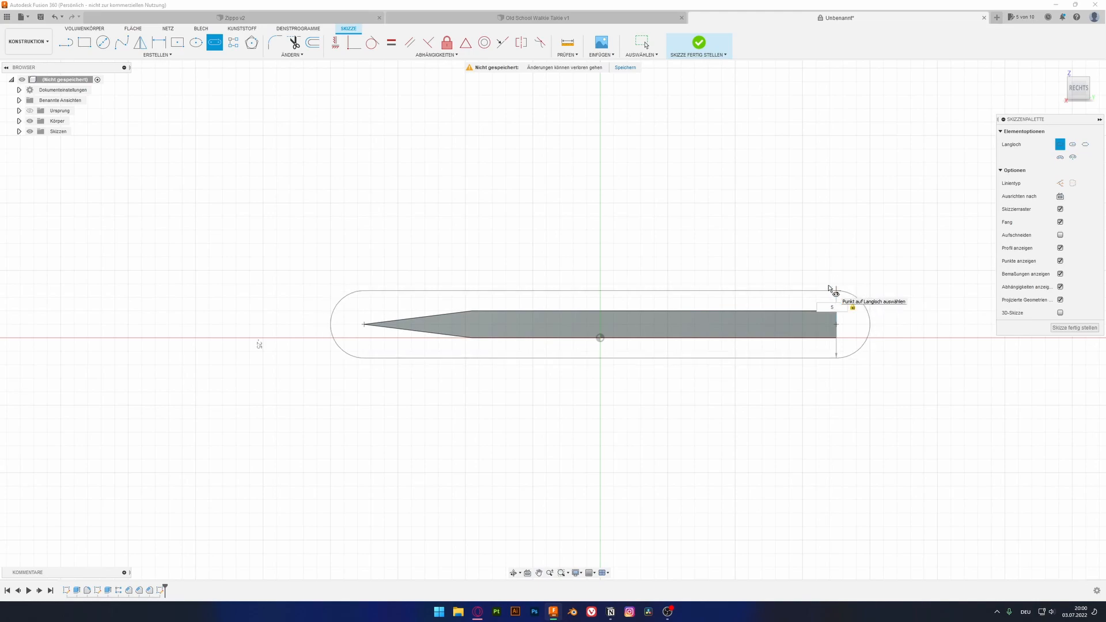
click(829, 288)
key(Escape)
Extrude both the slot profile and the blade cross-section inside it outward from the blade's end to form a thin guard.
click(855, 326)
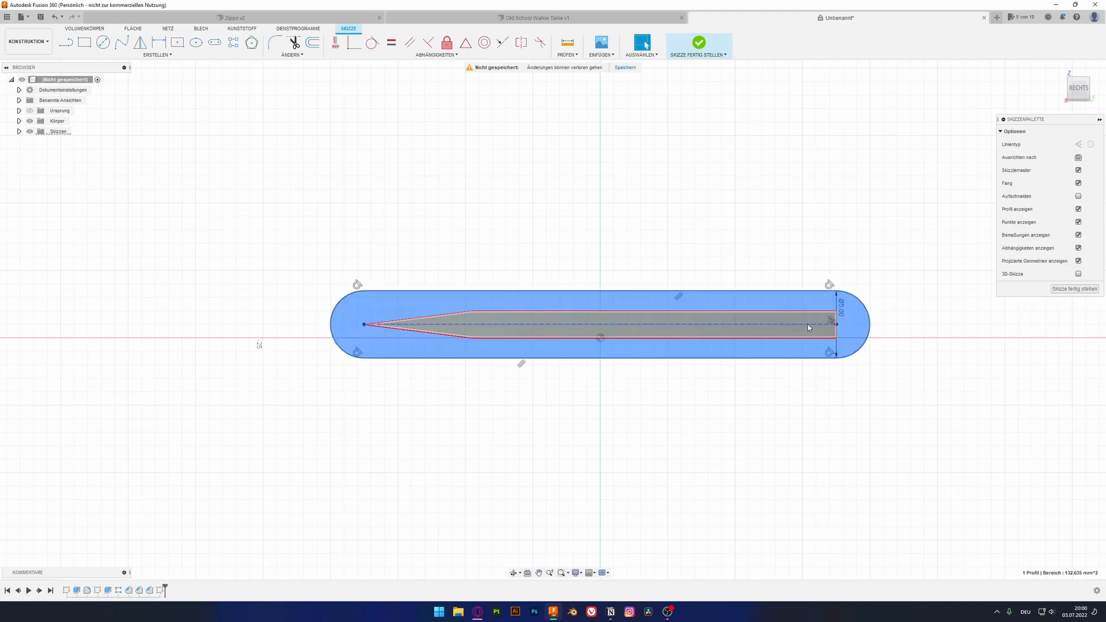
ctrl+click(791, 316)
key(e)
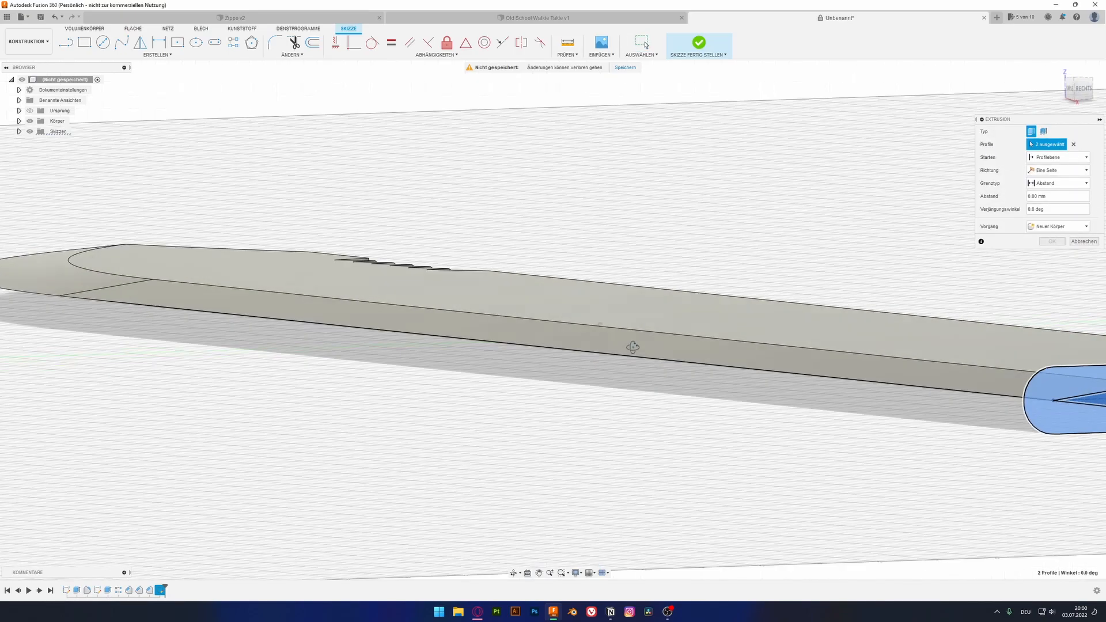
scroll(844, 355, up, 2)
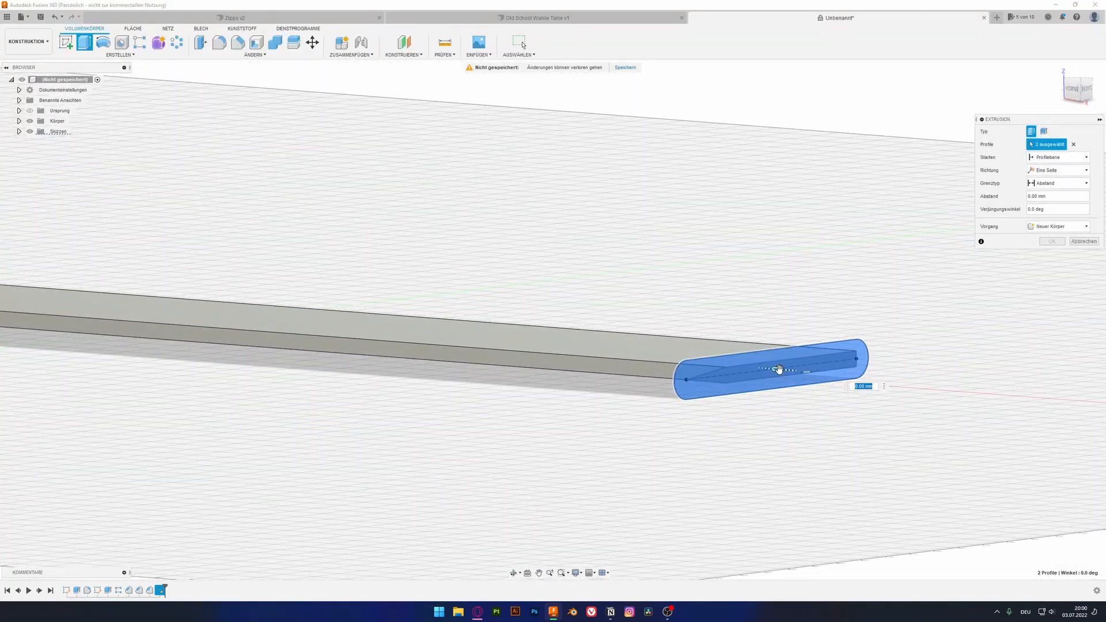
drag(779, 370, 792, 370)
key(Return)
Round the outer edges on both sides of the slot-shaped guard with a 0.25 mm fillet.
shift+middle_drag(793, 372, 706, 372)
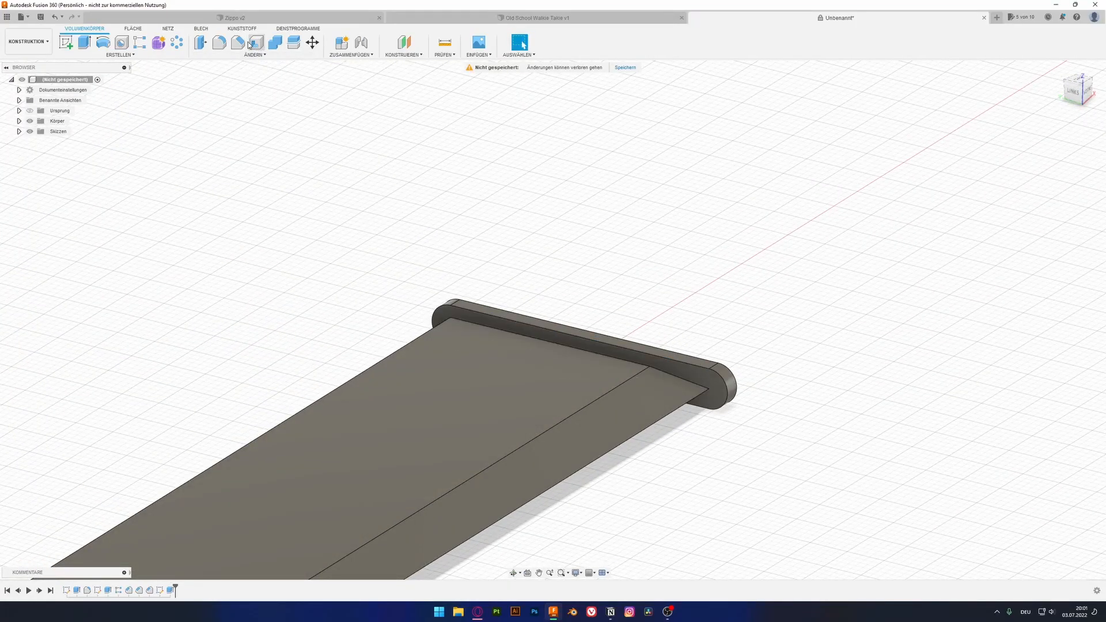
click(221, 46)
click(708, 363)
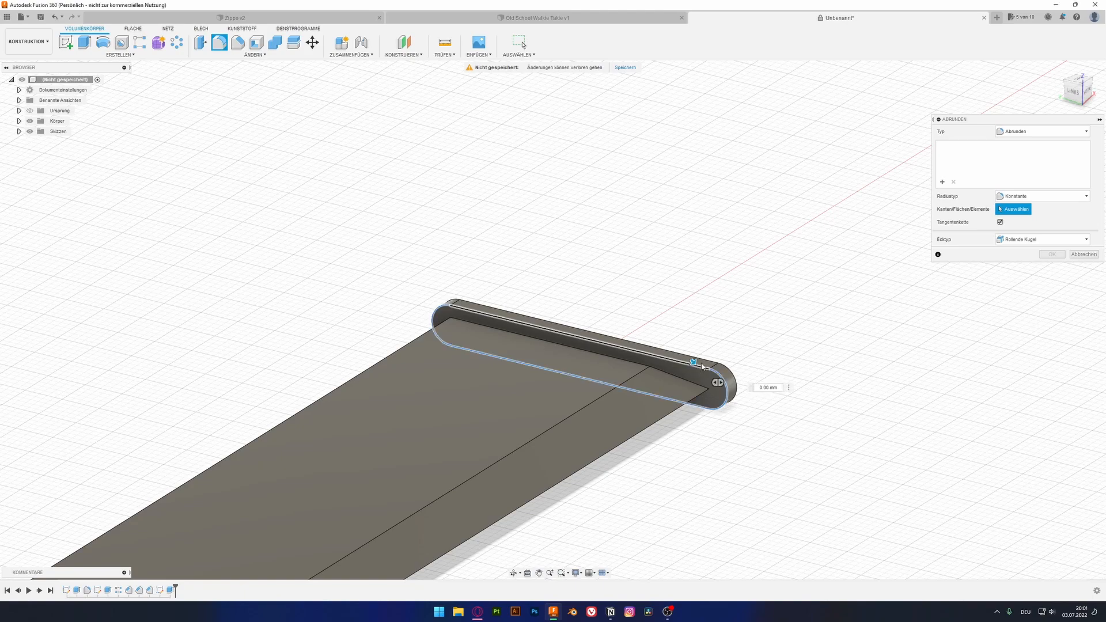
click(708, 363)
drag(711, 351, 709, 355)
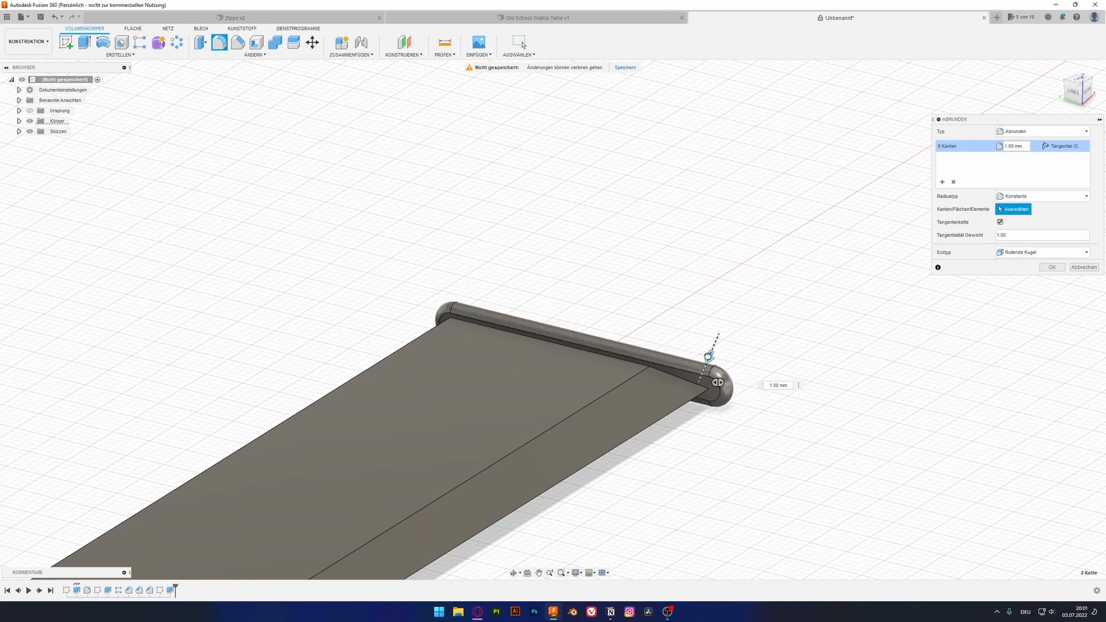
shift+middle_drag(807, 349, 753, 351)
scroll(745, 353, down, 3)
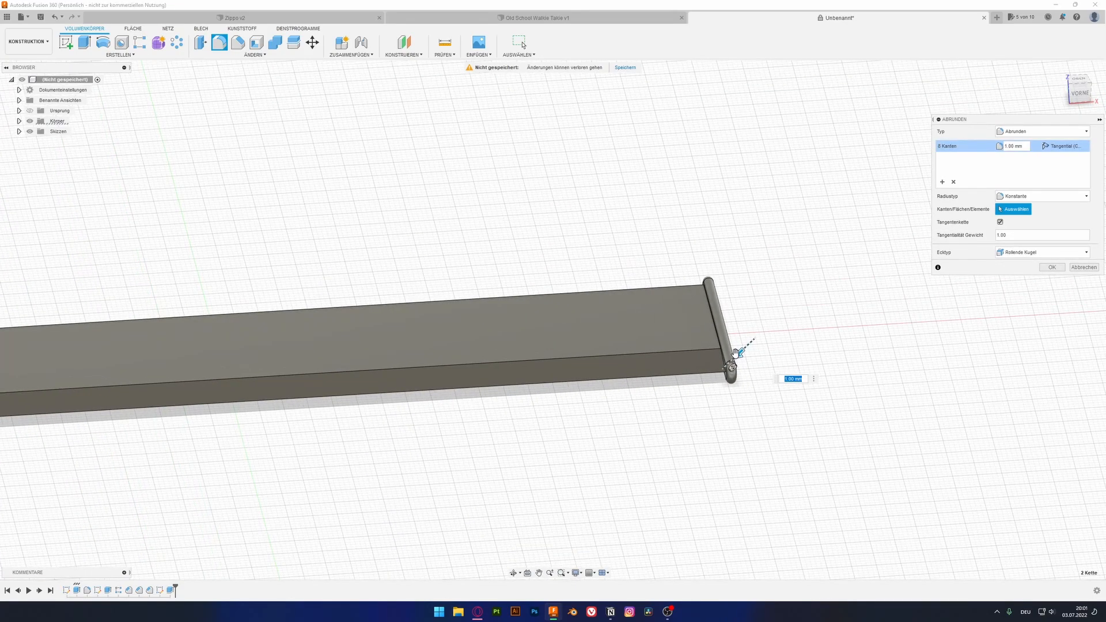
scroll(737, 354, up, 4)
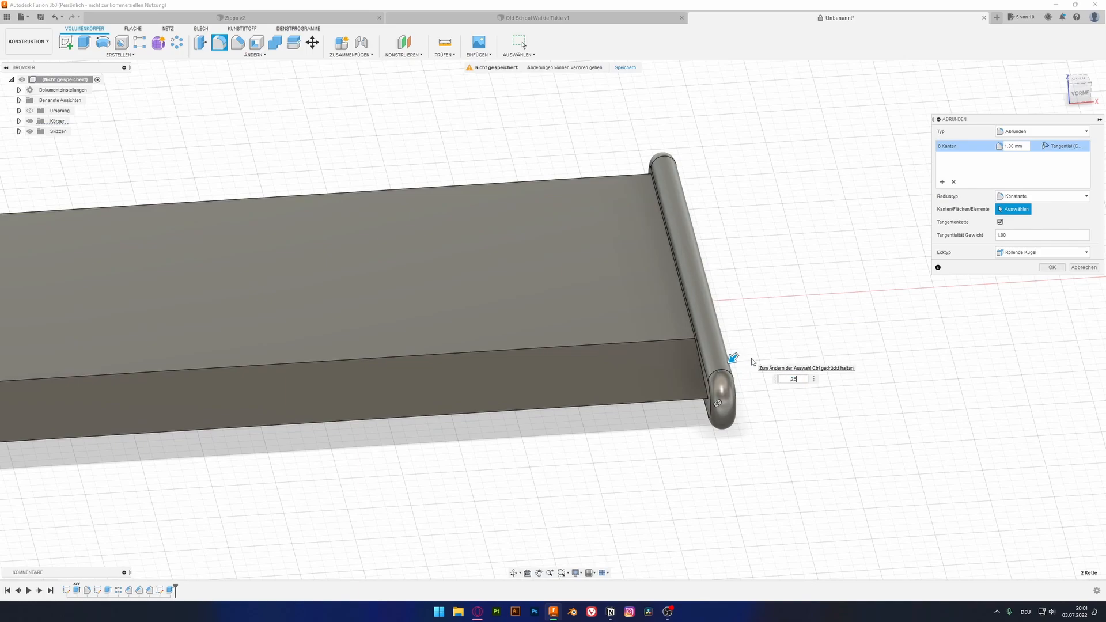
key(Return)
shift+middle_drag(753, 363, 823, 382)
click(824, 381)
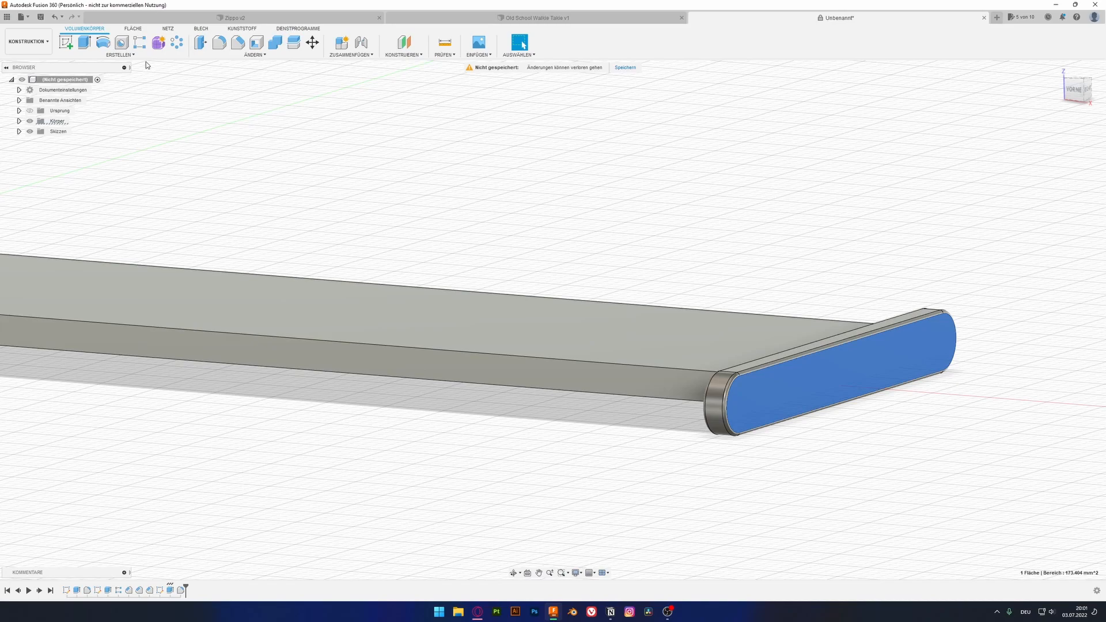
click(68, 42)
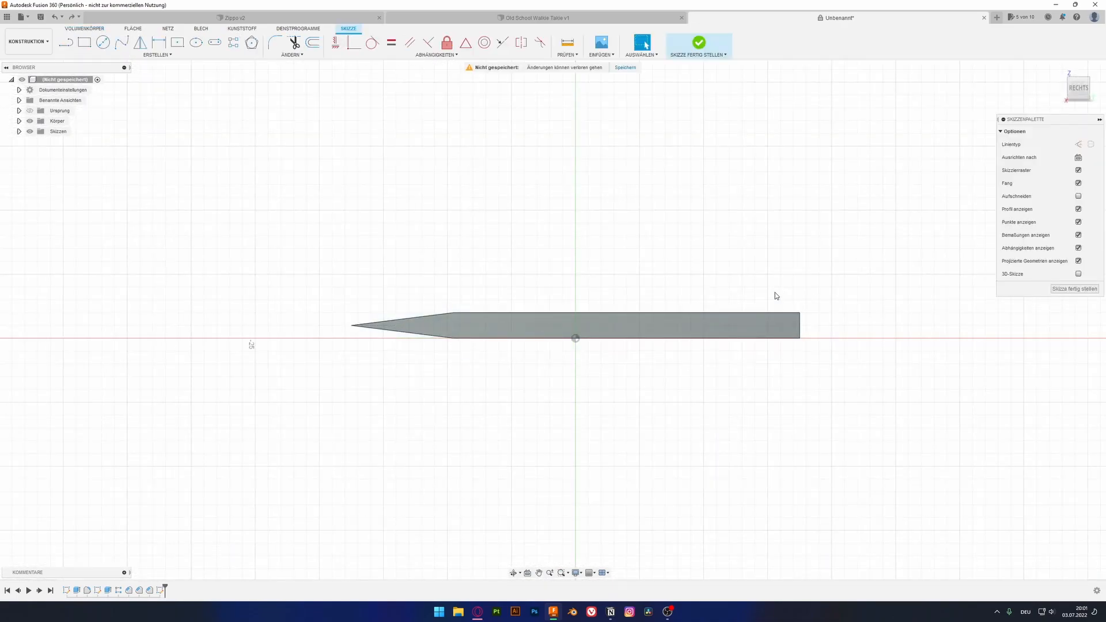
Sketch an ellipse about 10 mm tall around the blade's end face, centred on it and slightly wider than the blade.
click(197, 43)
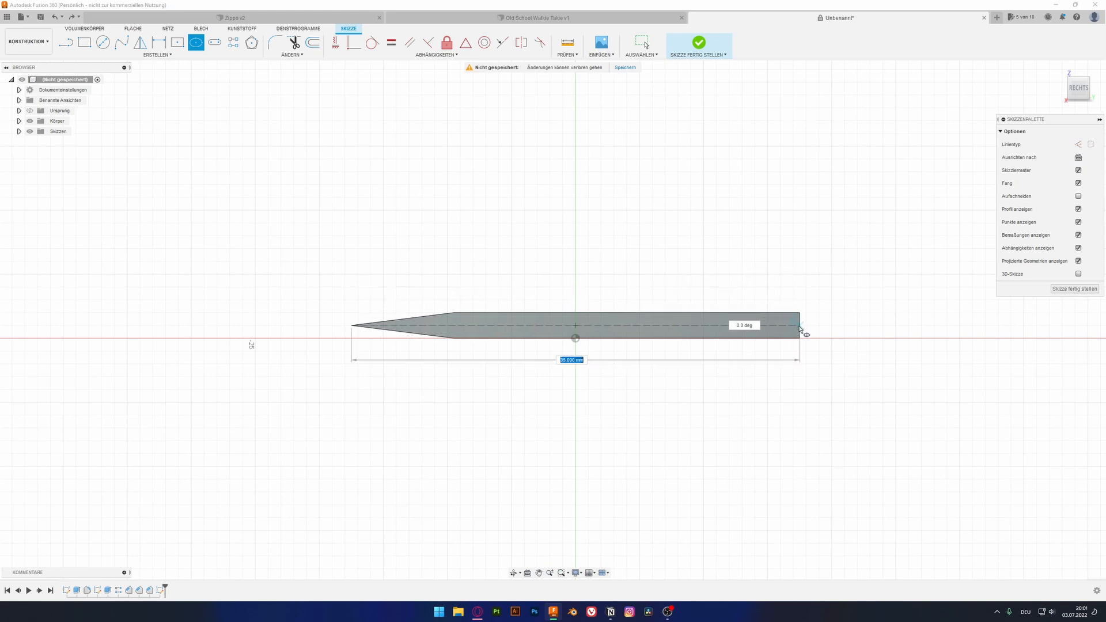
click(819, 327)
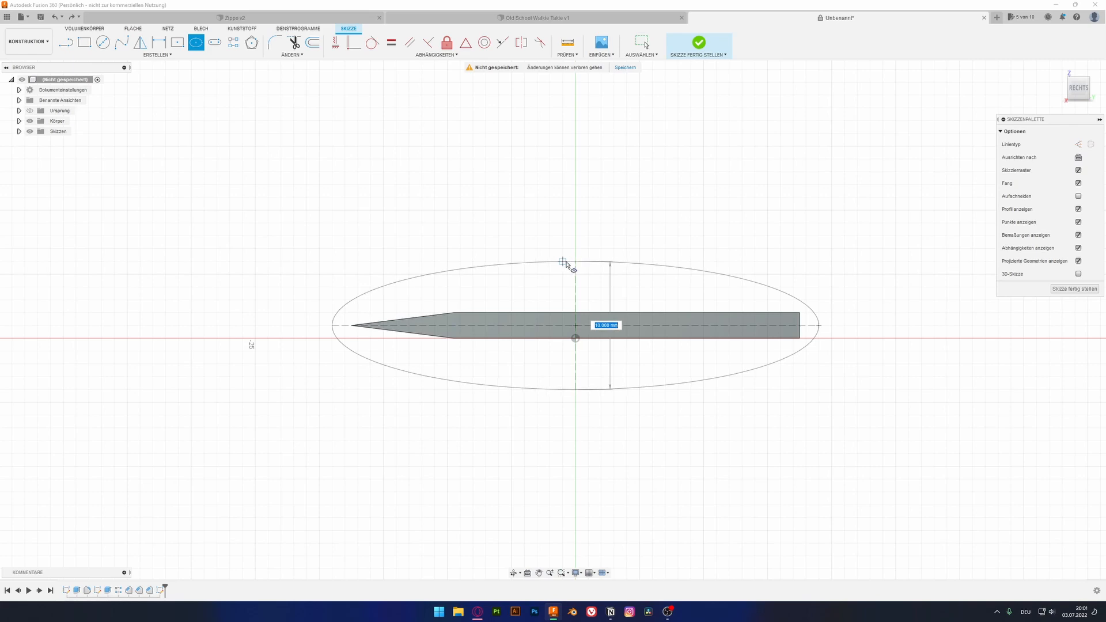
click(576, 261)
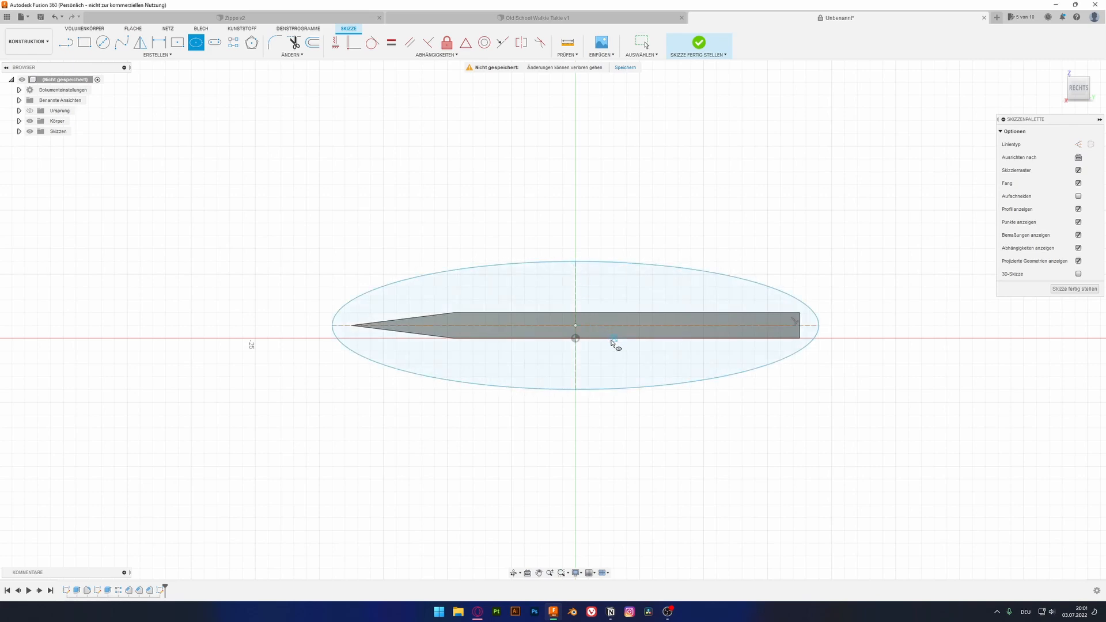
key(Escape)
Extrude the elliptical profile together with the blade cross-section inside it by 2 mm to form an oval guard.
click(645, 354)
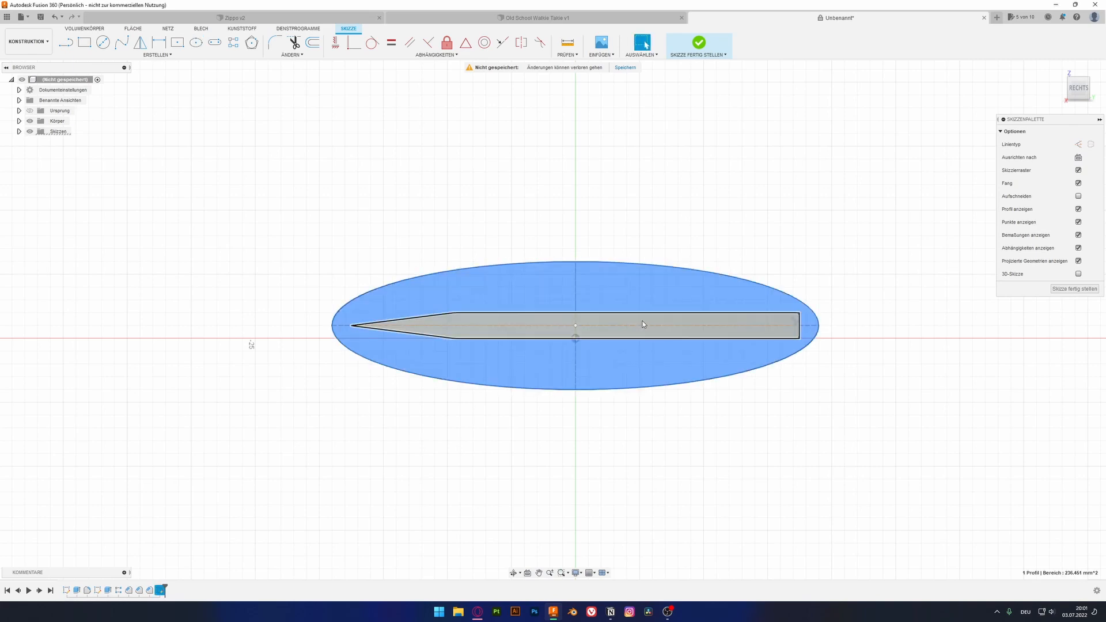
shift+click(628, 333)
key(e)
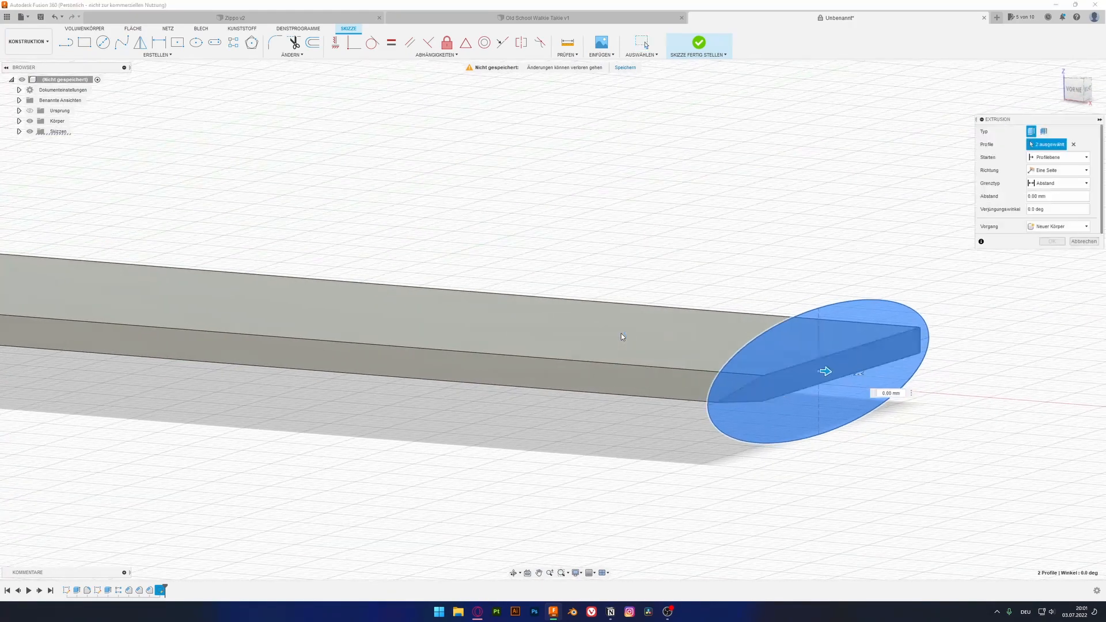
text(2)
key(Return)
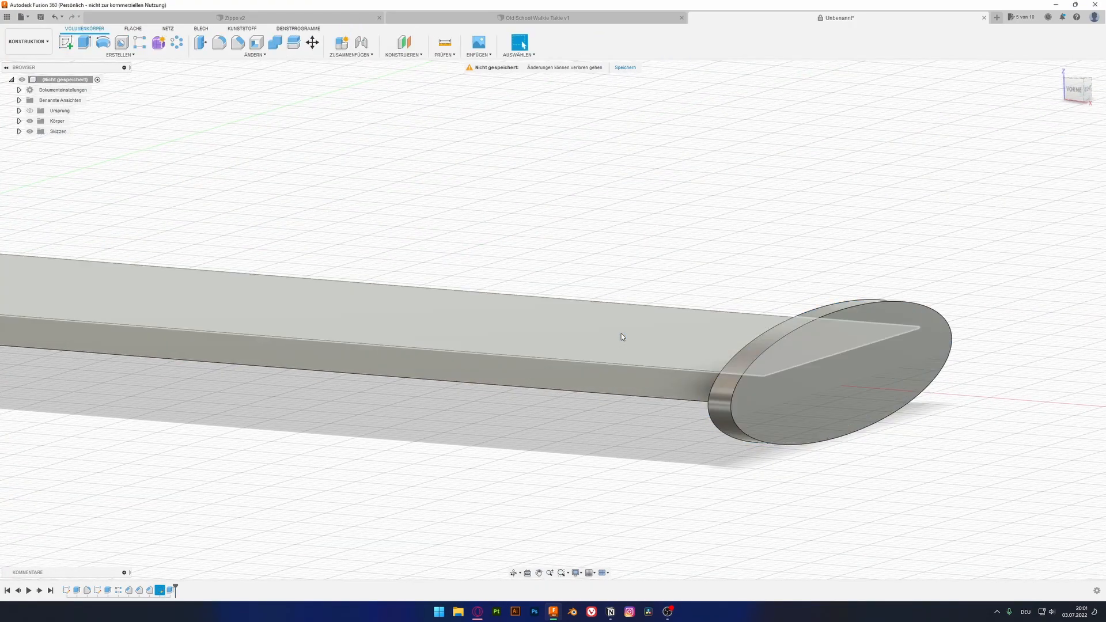
Sketch a 20 mm by 7 mm centre rectangle on the oval guard's outer face, placed at the ellipse's centre.
click(859, 373)
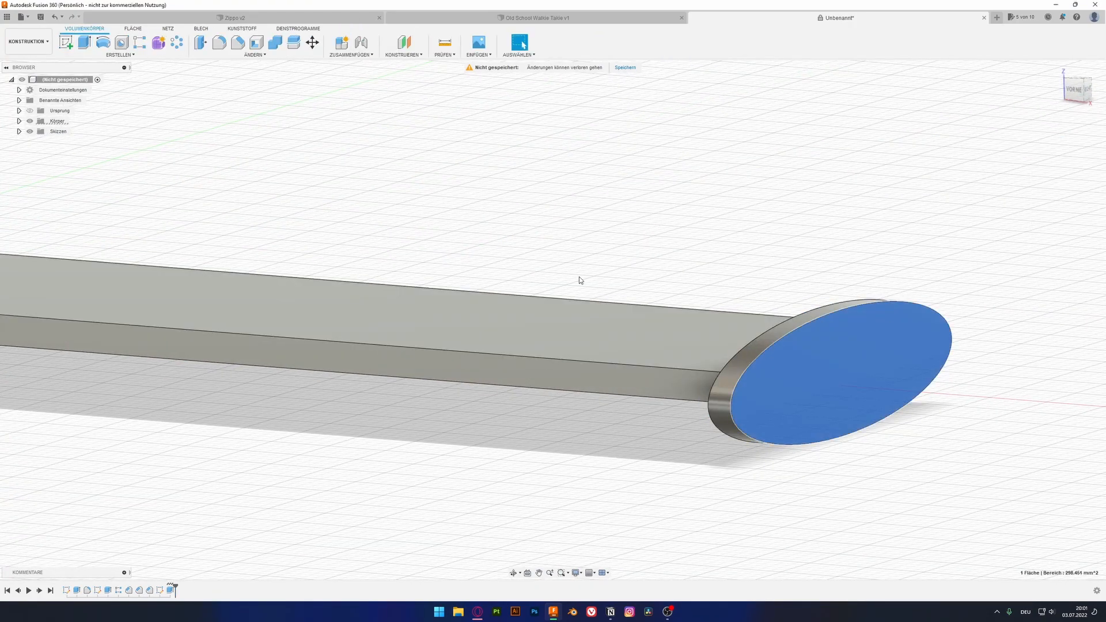
click(65, 42)
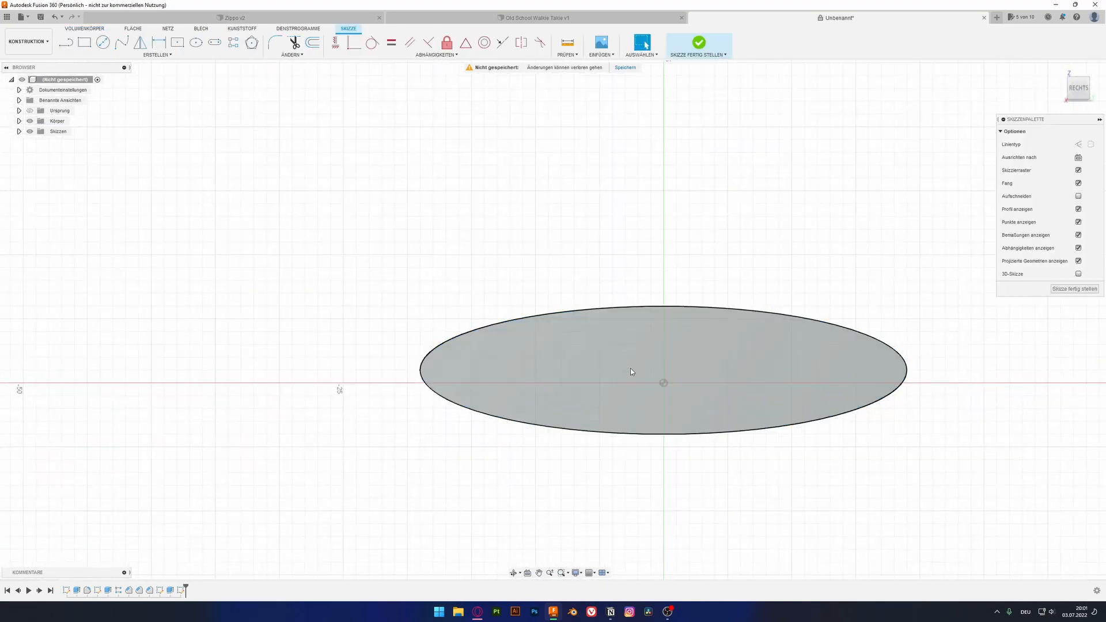
click(85, 43)
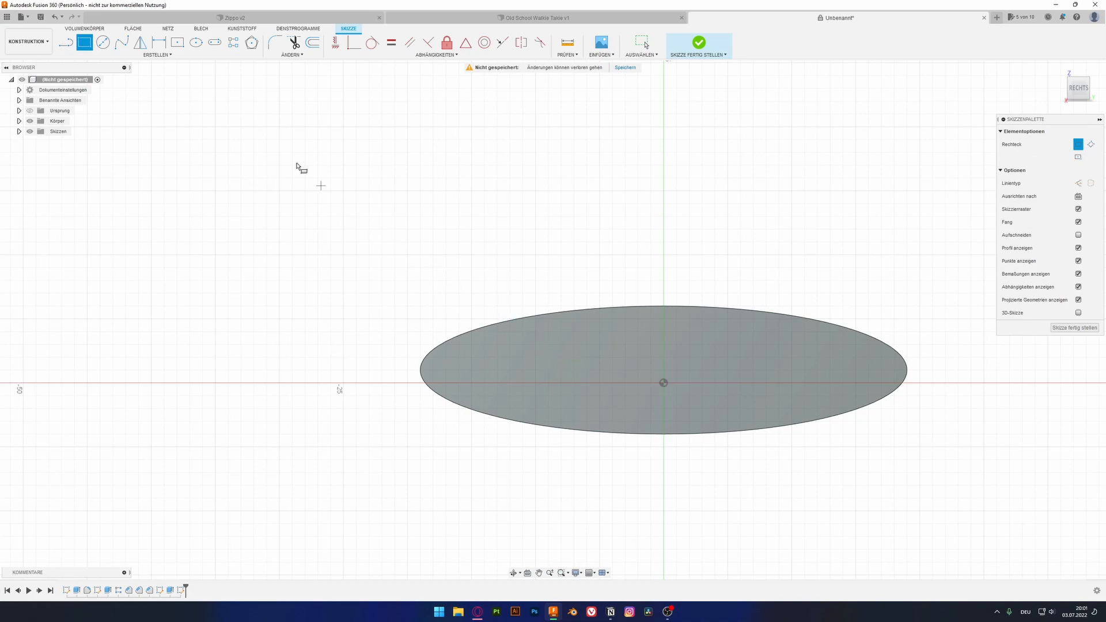
click(179, 43)
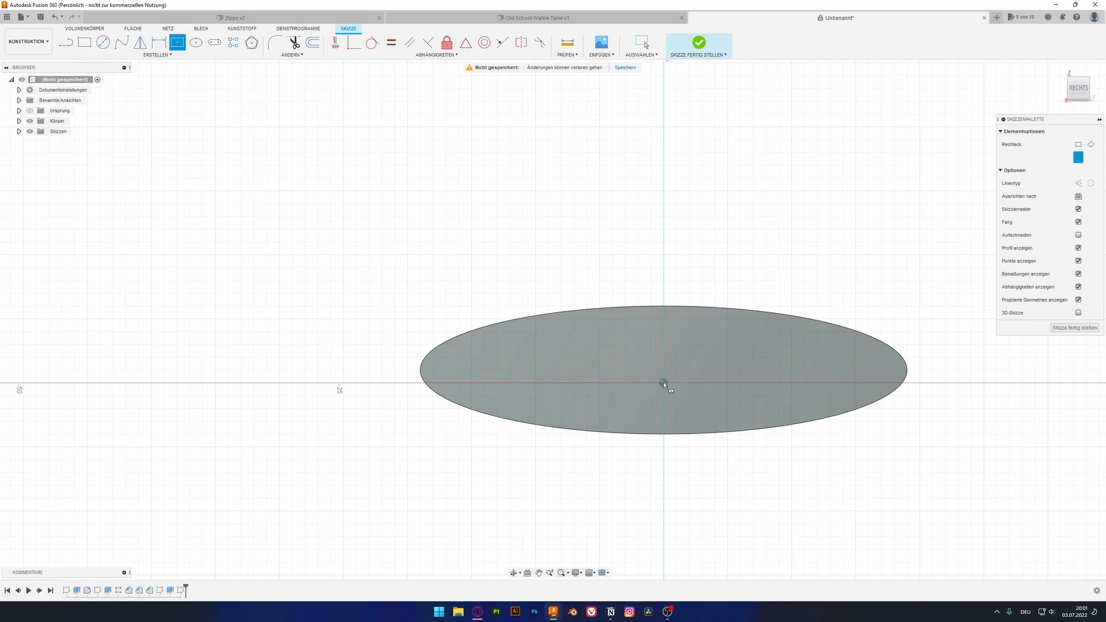
shift+middle_drag(638, 368, 673, 386)
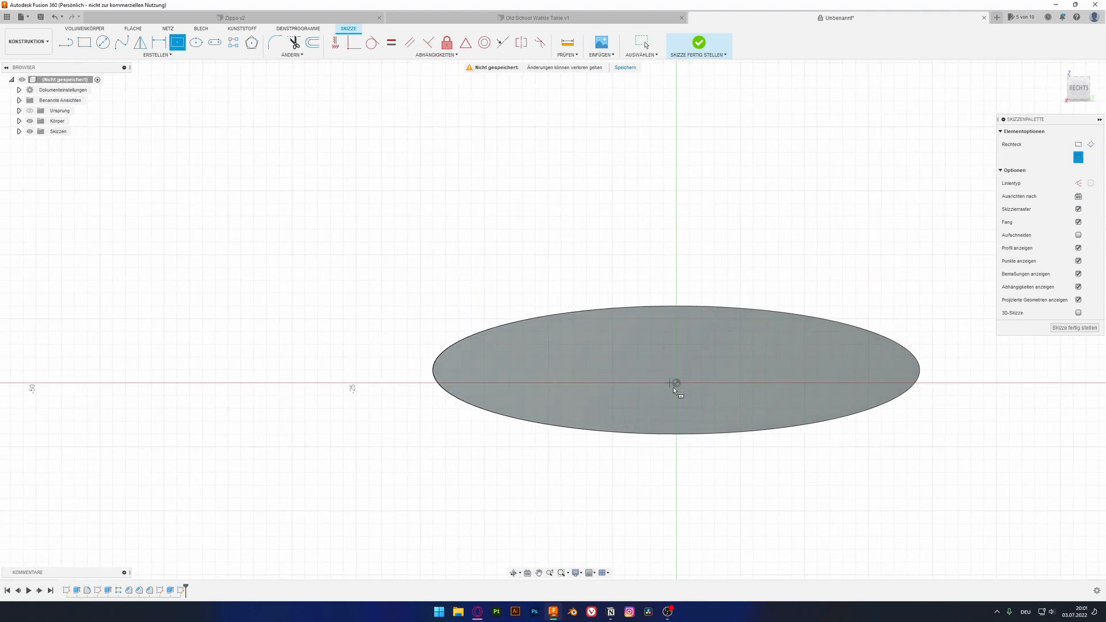
scroll(677, 383, up, 3)
click(664, 353)
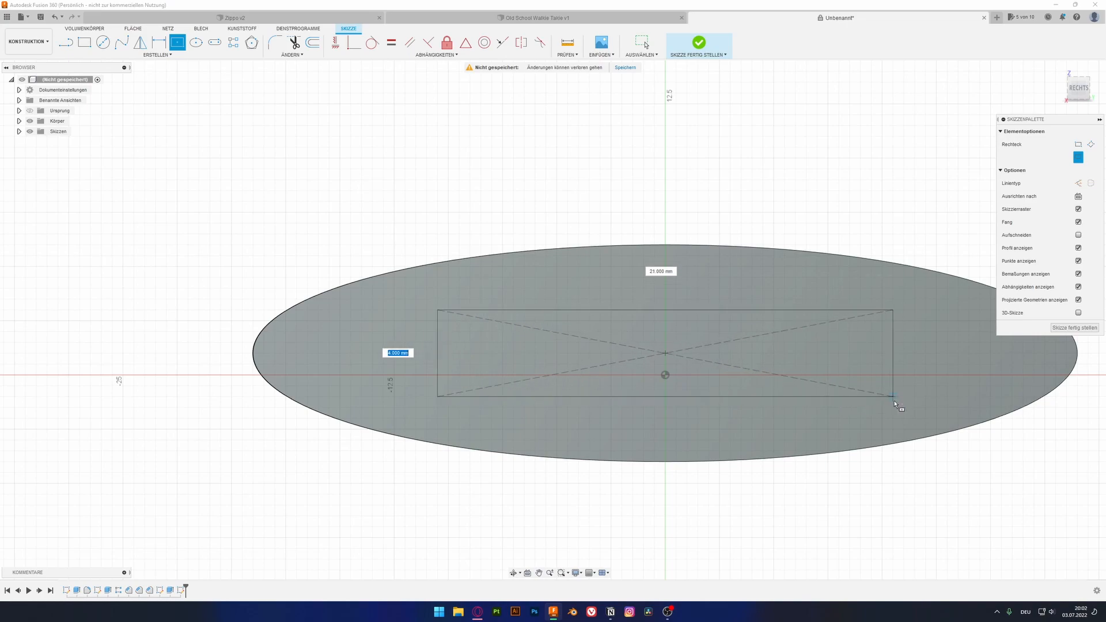
text(20)
key(Tab)
text(20)
key(Tab)
text(5)
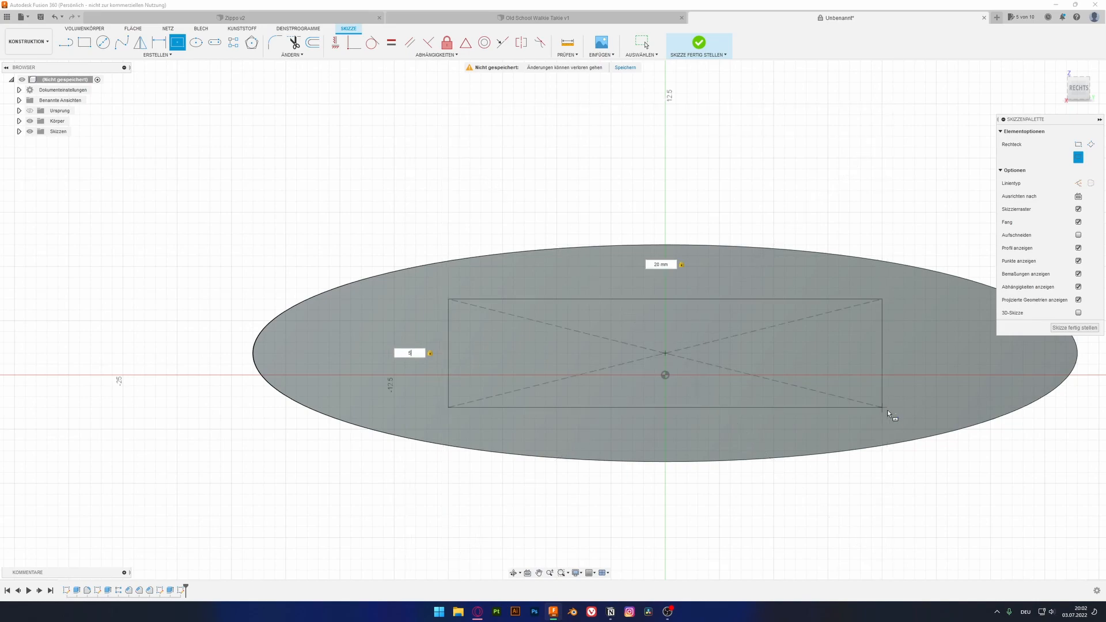
text(7)
key(Return)
Extrude the rectangle about 120 mm outward from the guard, joined to the existing body, as the core of the handle.
click(809, 365)
shift+middle_drag(809, 365, 369, 360)
scroll(822, 425, down, 4)
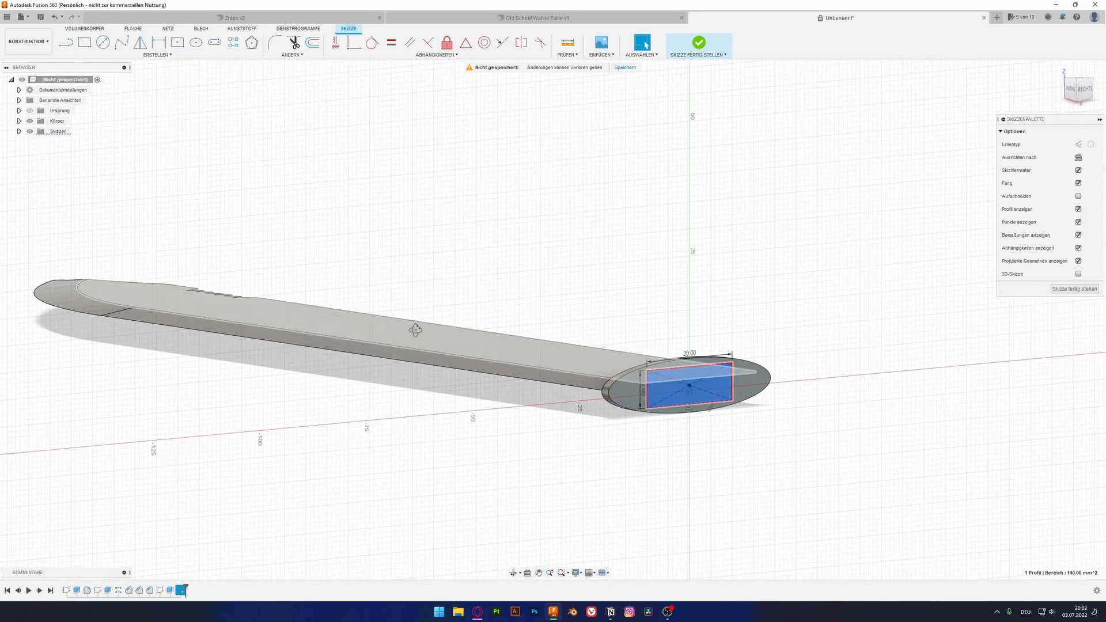
shift+middle_drag(415, 329, 463, 379)
scroll(463, 379, down, 1)
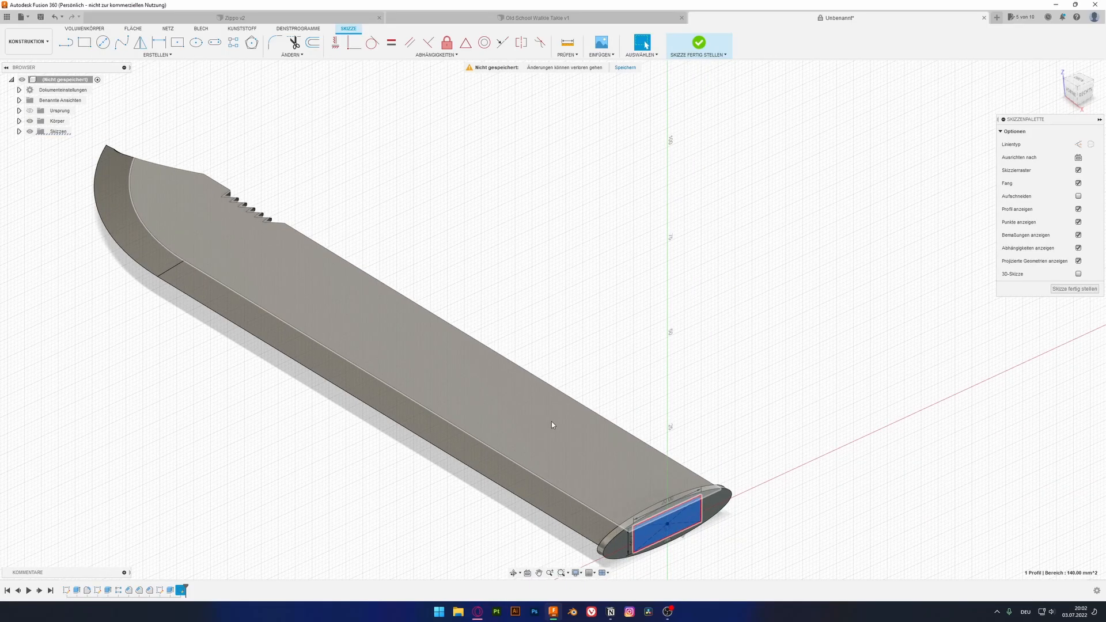
scroll(625, 416, down, 5)
key(e)
drag(638, 444, 748, 516)
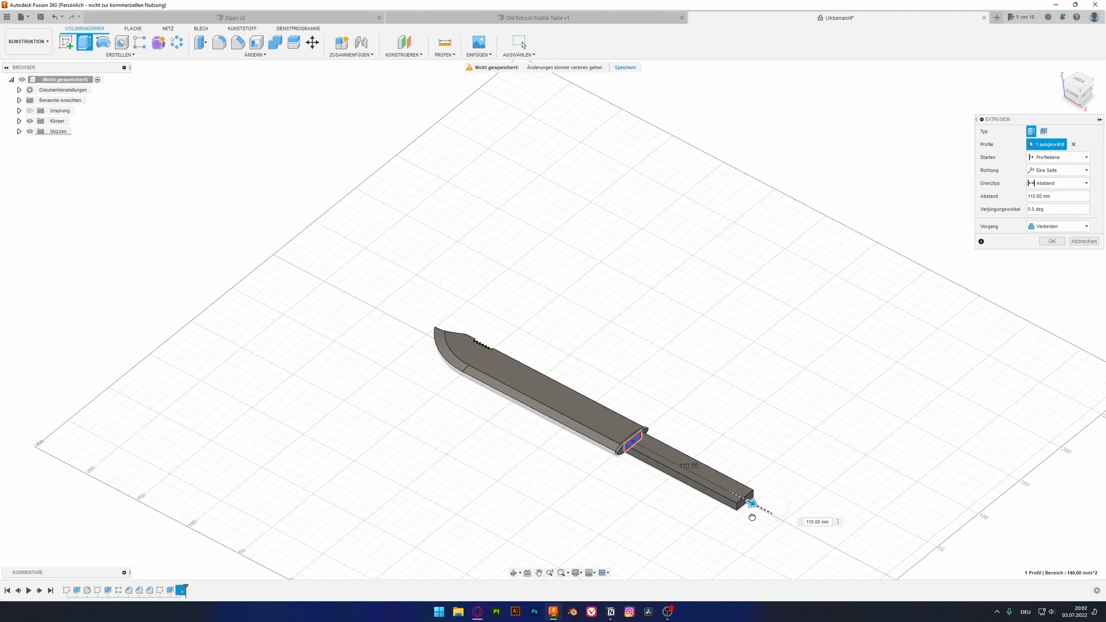
key(Return)
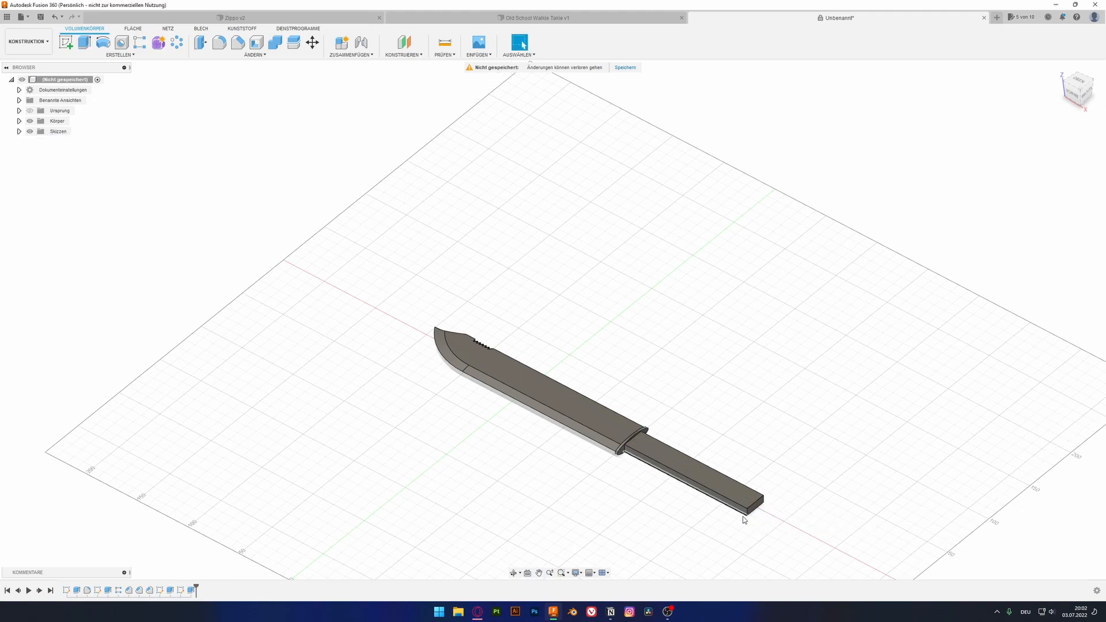
On the handle core's top face, sketch a shallow bulging spline from its cutting-side corner at the guard along the long edge.
click(734, 494)
click(72, 48)
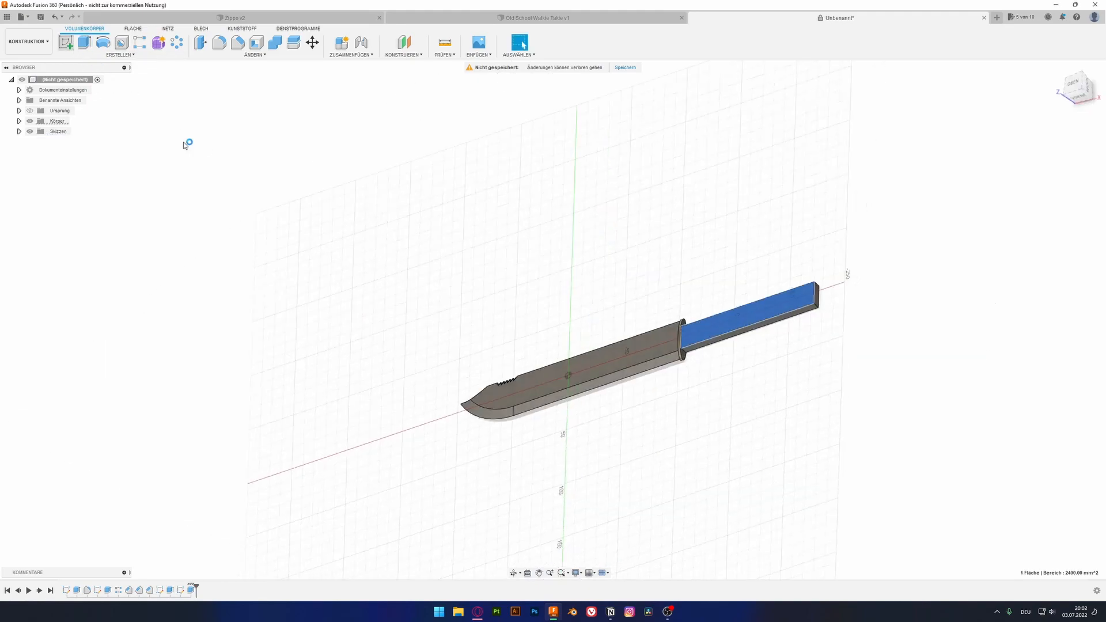
scroll(599, 320, up, 3)
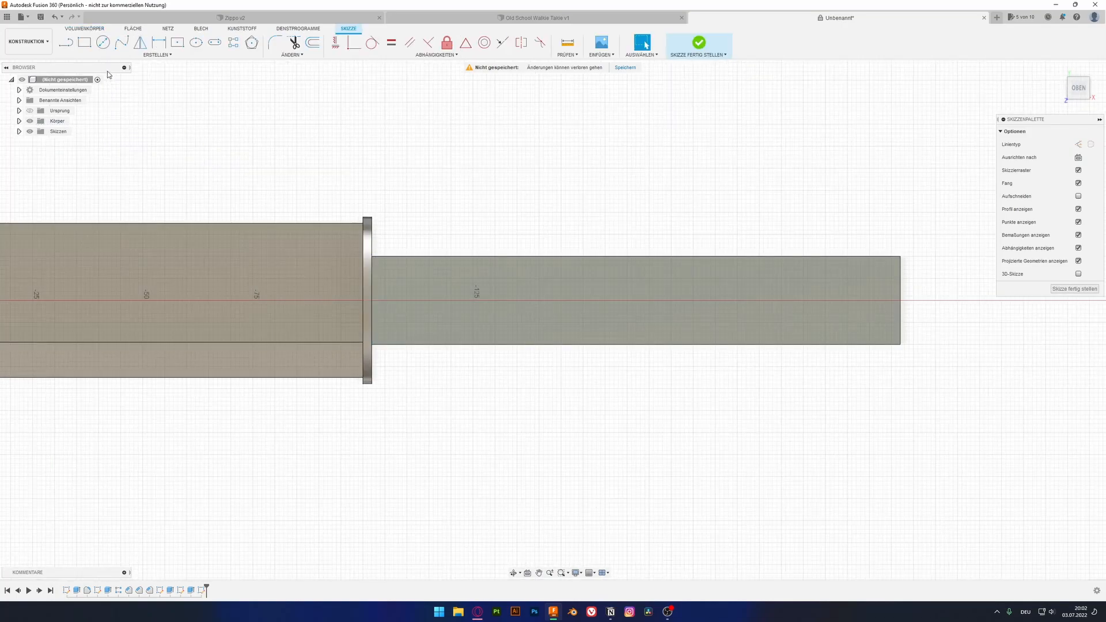
click(72, 43)
click(122, 42)
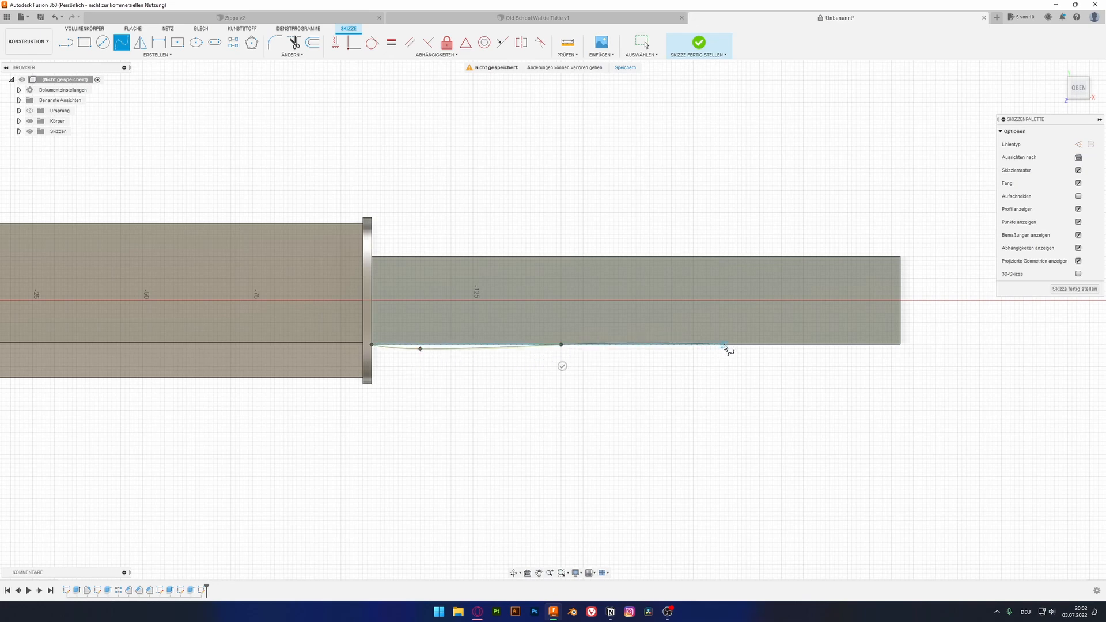
click(561, 366)
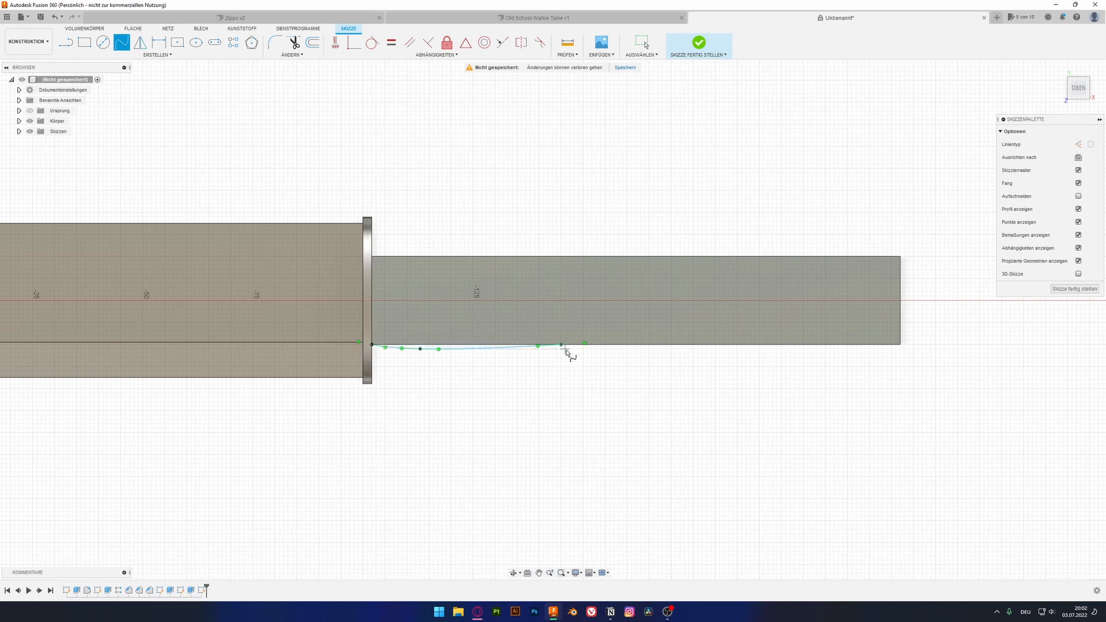
Sketch a second spline from the handle's cutting-side edge, curving out into a hooked pommel and around to the far corner of the end.
scroll(590, 333, up, 3)
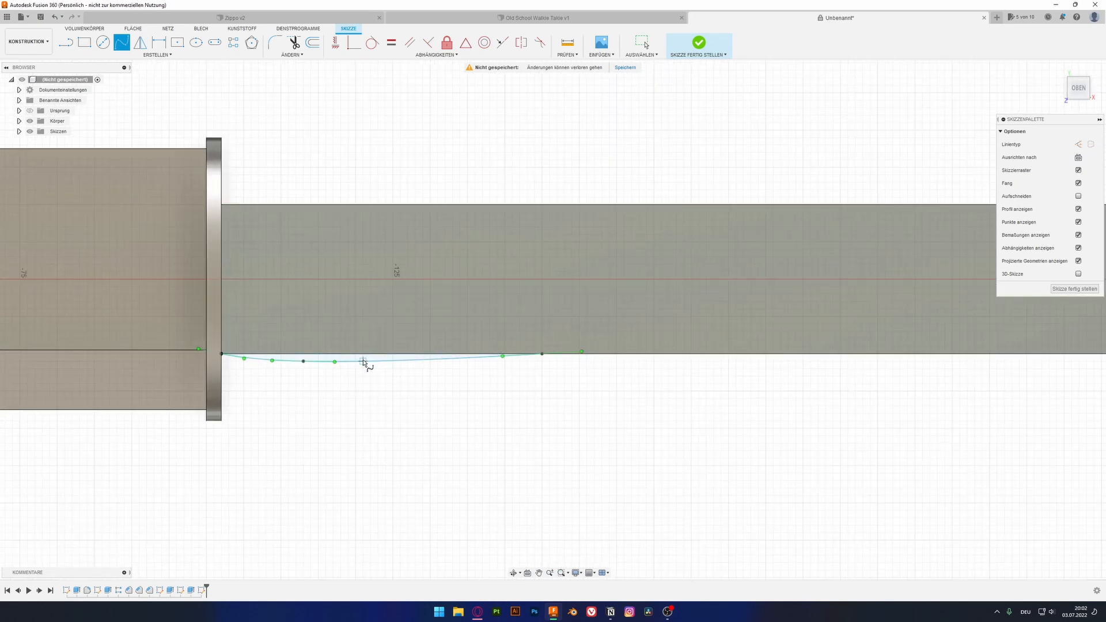
scroll(796, 362, down, 1)
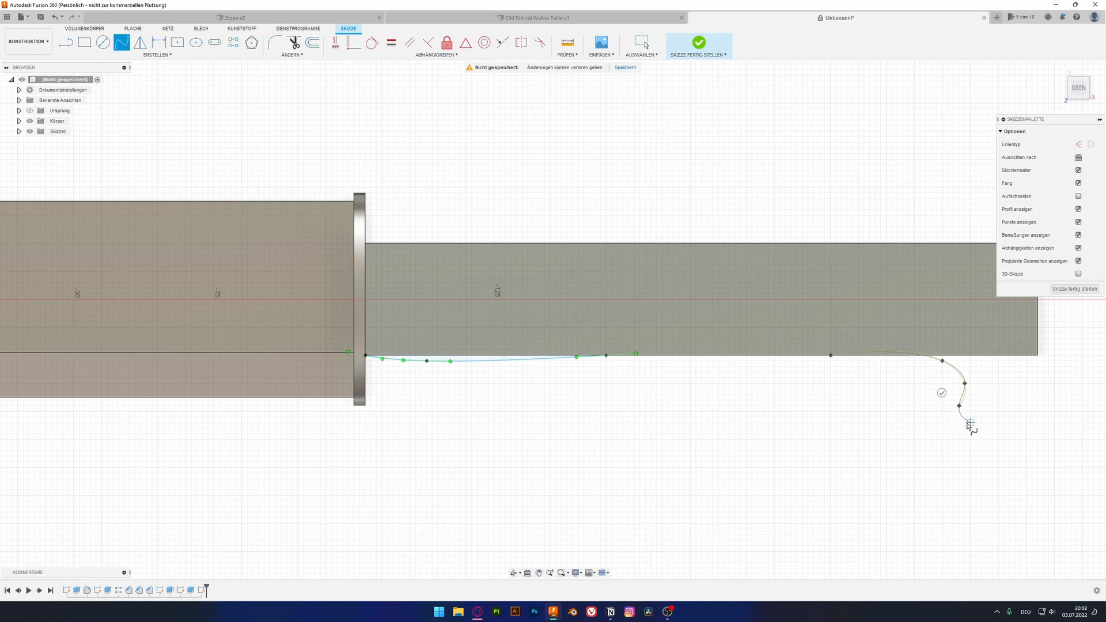
click(1048, 377)
mouse_move(1043, 319)
middle_down()
mouse_move(1013, 379)
mouse_move(964, 384)
middle_up()
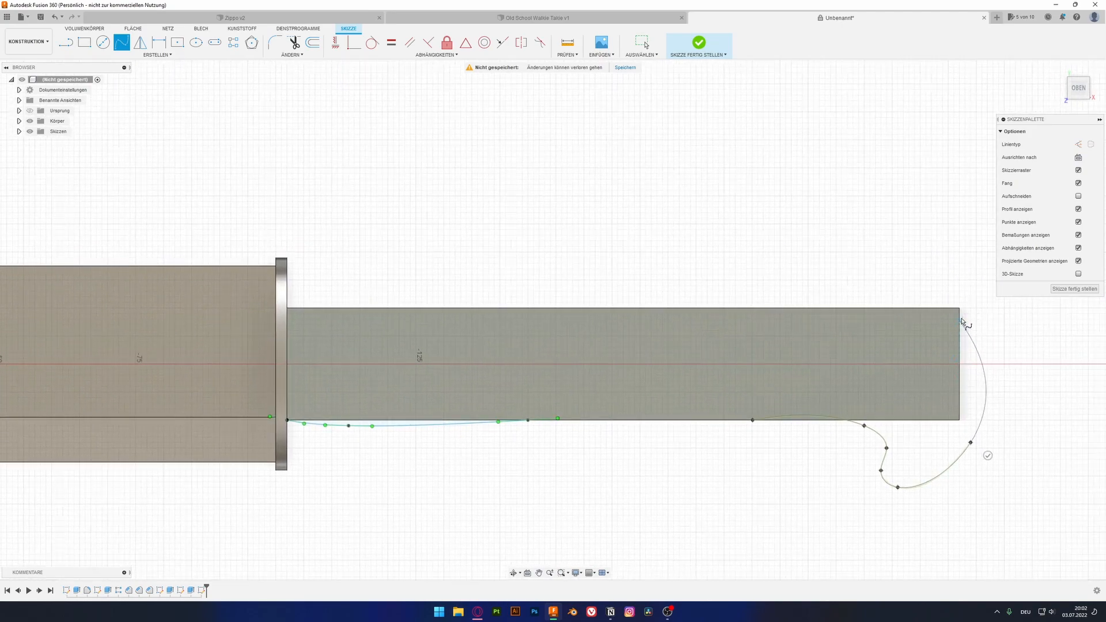
click(965, 309)
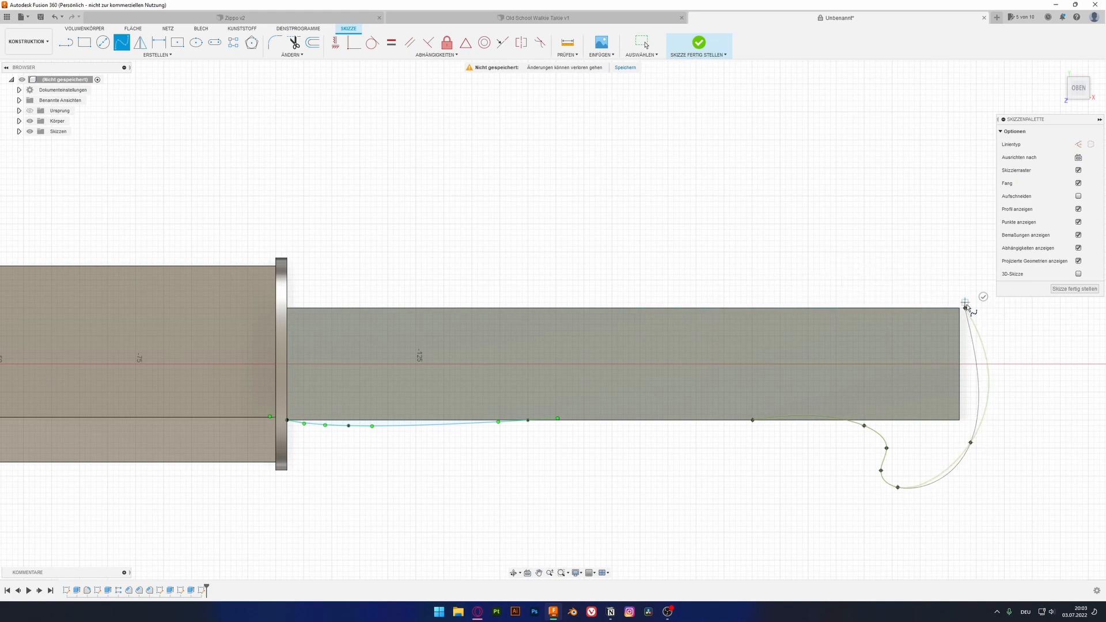
click(983, 296)
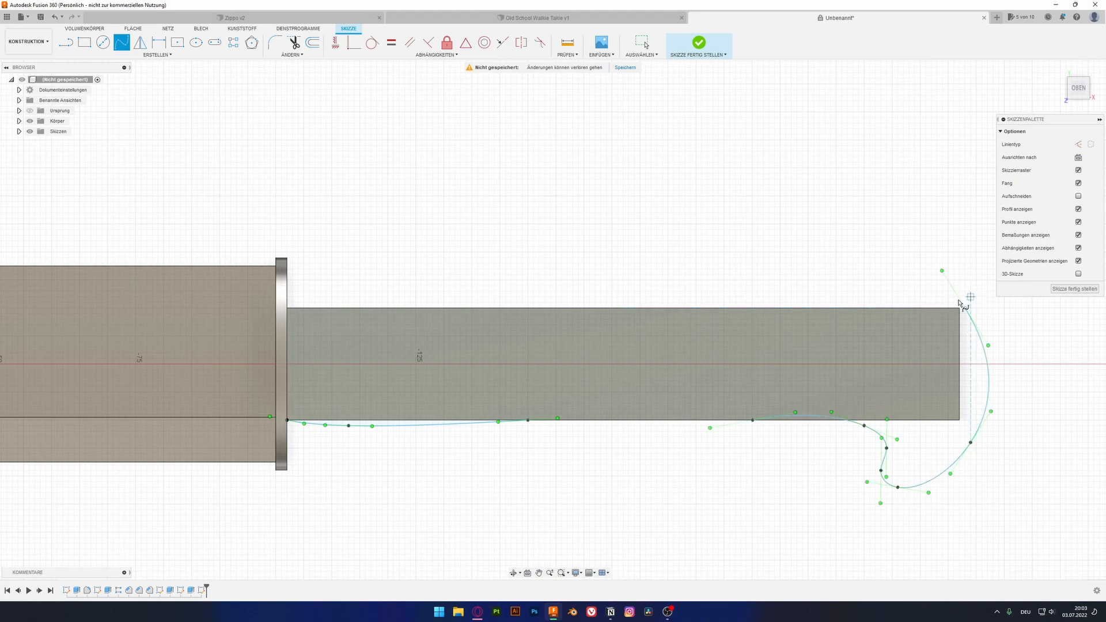
Close the handle outline with a tangent arc from the pommel spline, a straight line parallel to the back edge, and a line along the guard.
click(62, 45)
drag(909, 298, 289, 310)
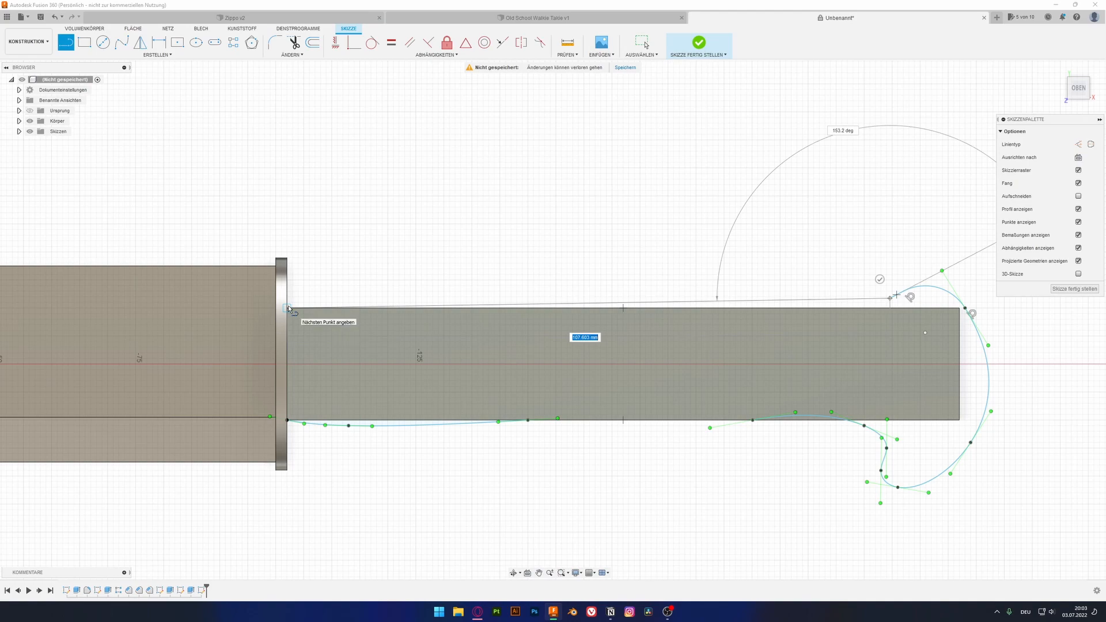
click(287, 298)
click(288, 420)
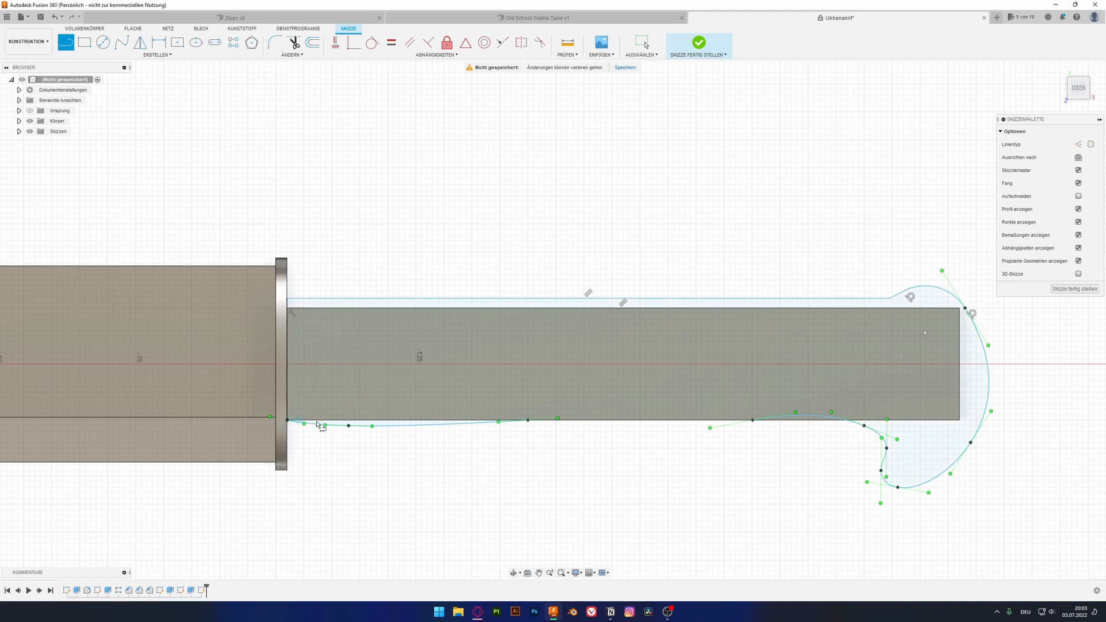
Draw a straight line along the handle core's cutting-side edge, connecting the inner ends of the two splines.
scroll(659, 414, up, 4)
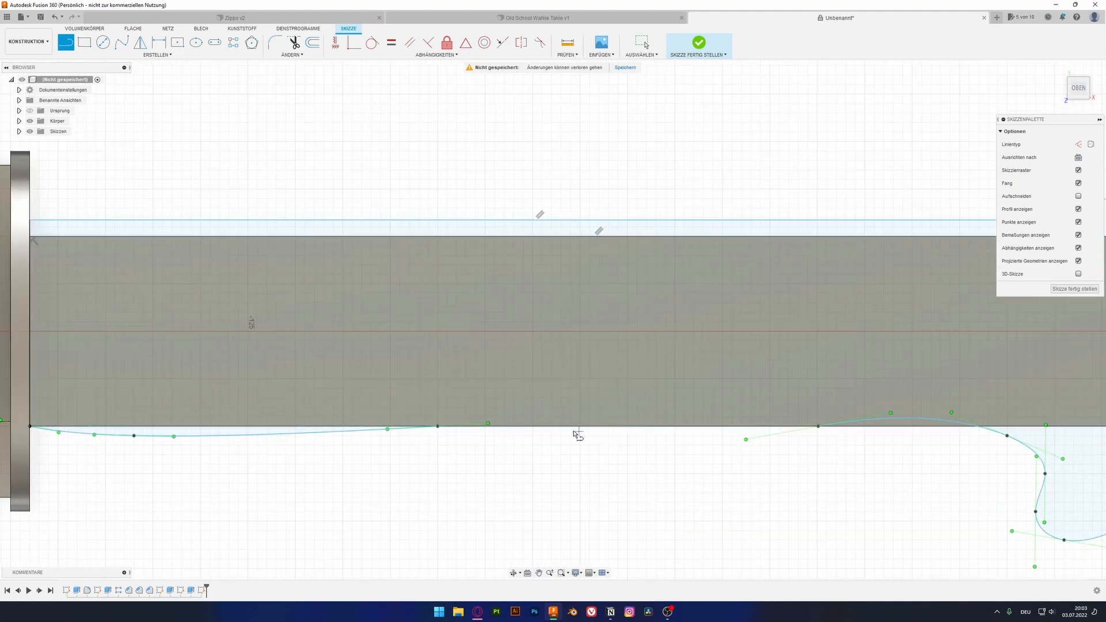
click(906, 426)
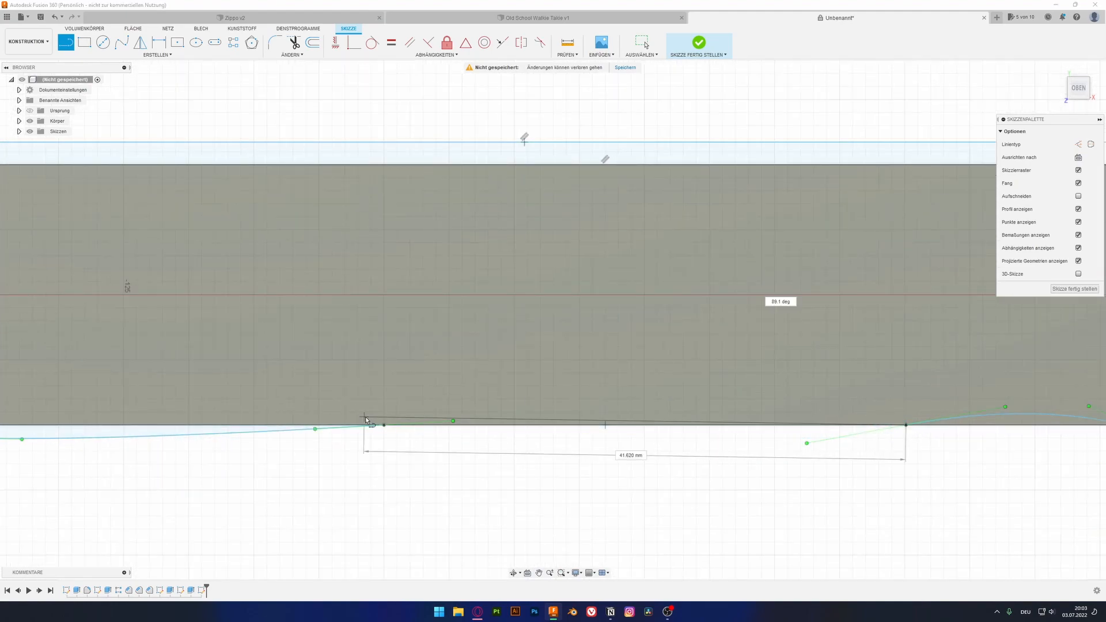
click(385, 425)
key(Escape)
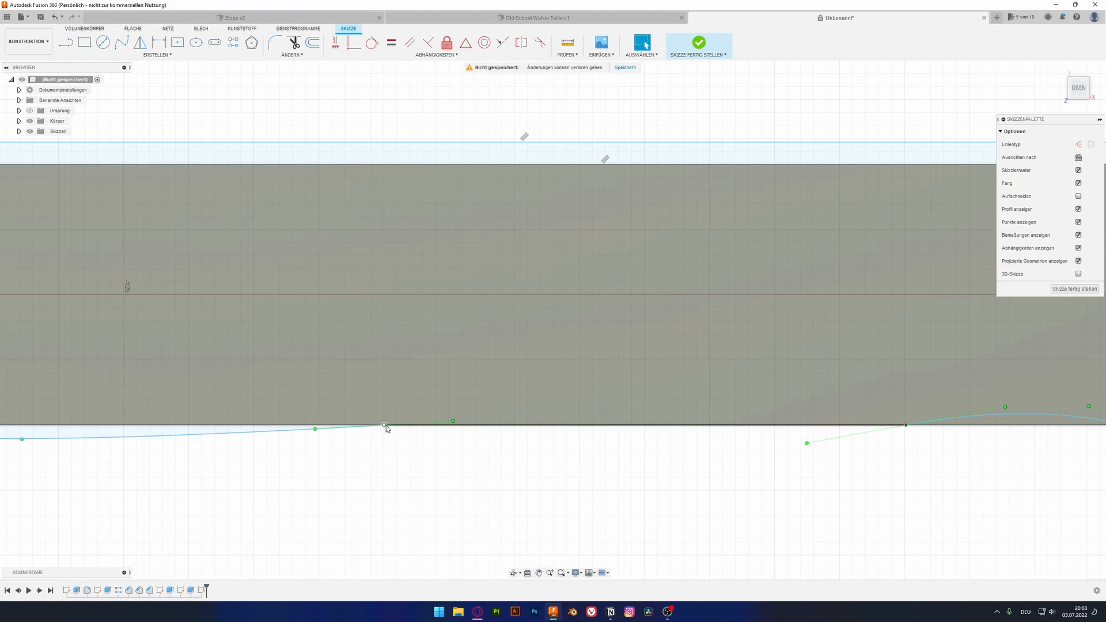
click(385, 426)
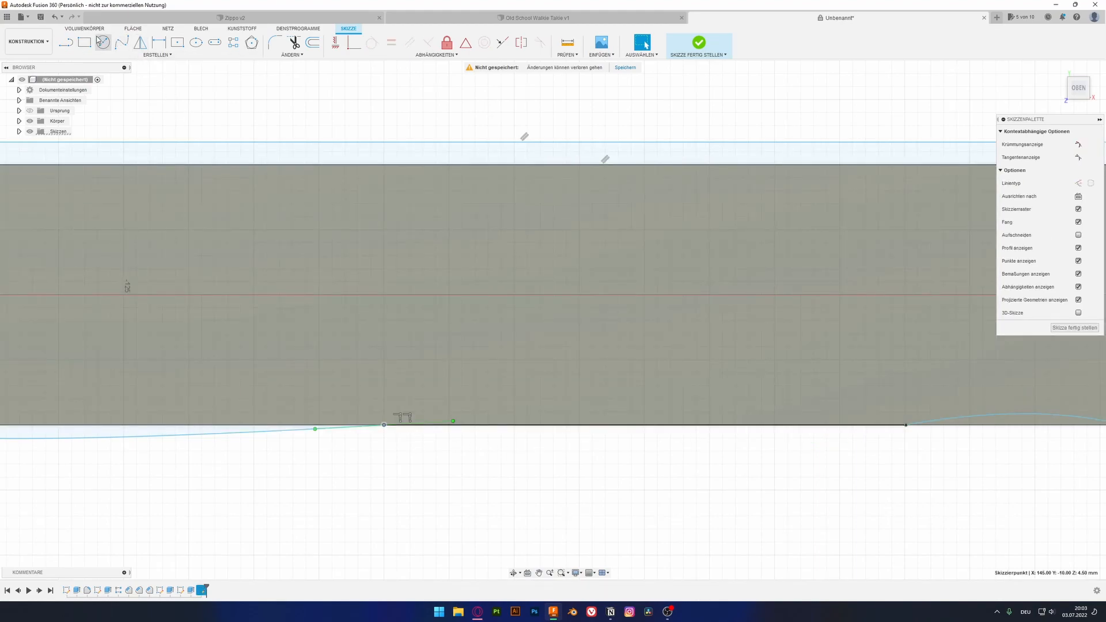
click(66, 41)
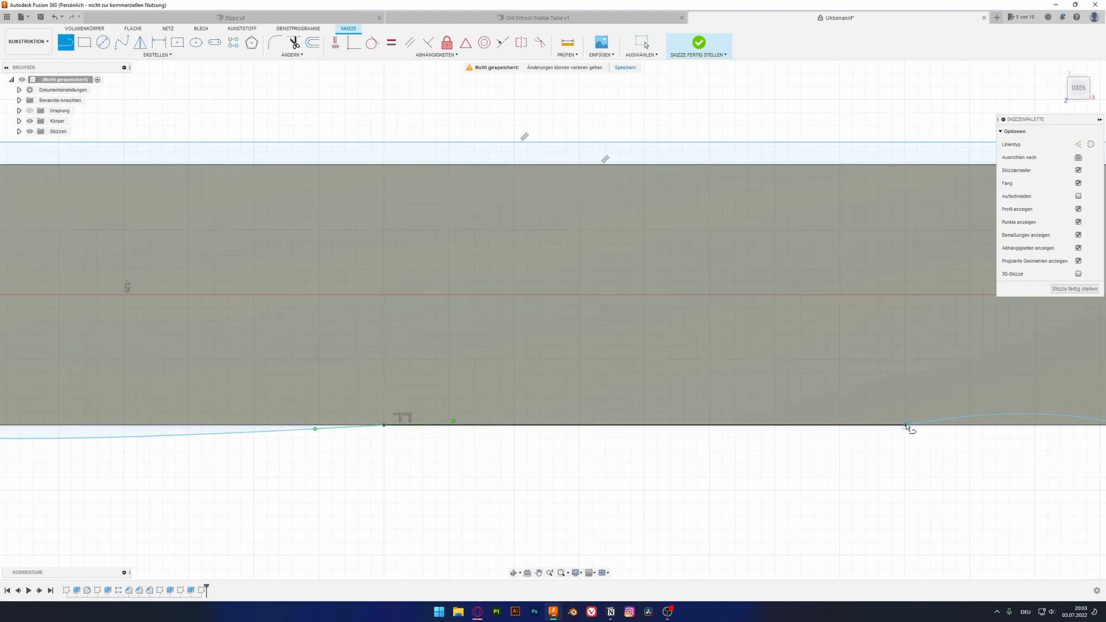
click(385, 427)
key(Escape)
Extrude the two sketch regions outside the handle core by -7 mm, joined to the existing body, to form the contoured handle and pommel.
click(136, 435)
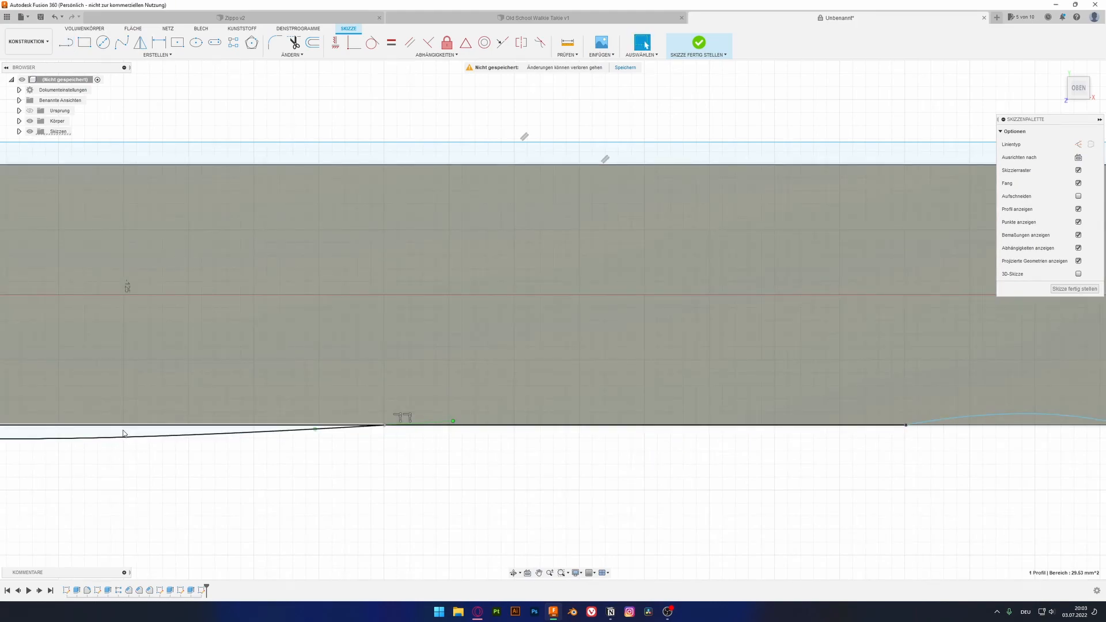
ctrl+click(316, 153)
scroll(321, 247, down, 3)
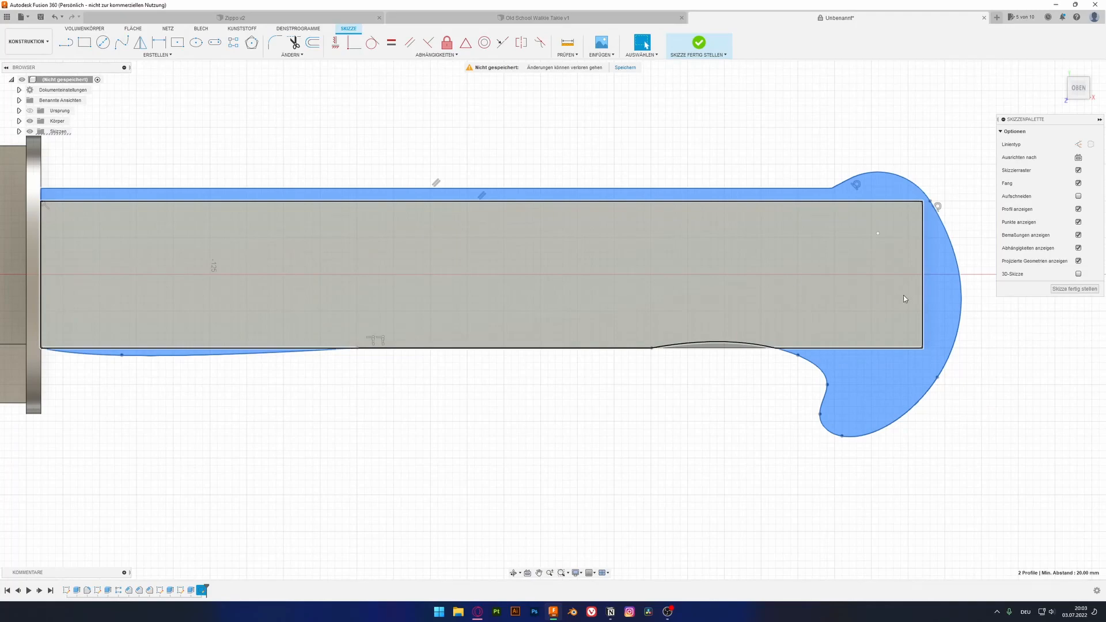
key(e)
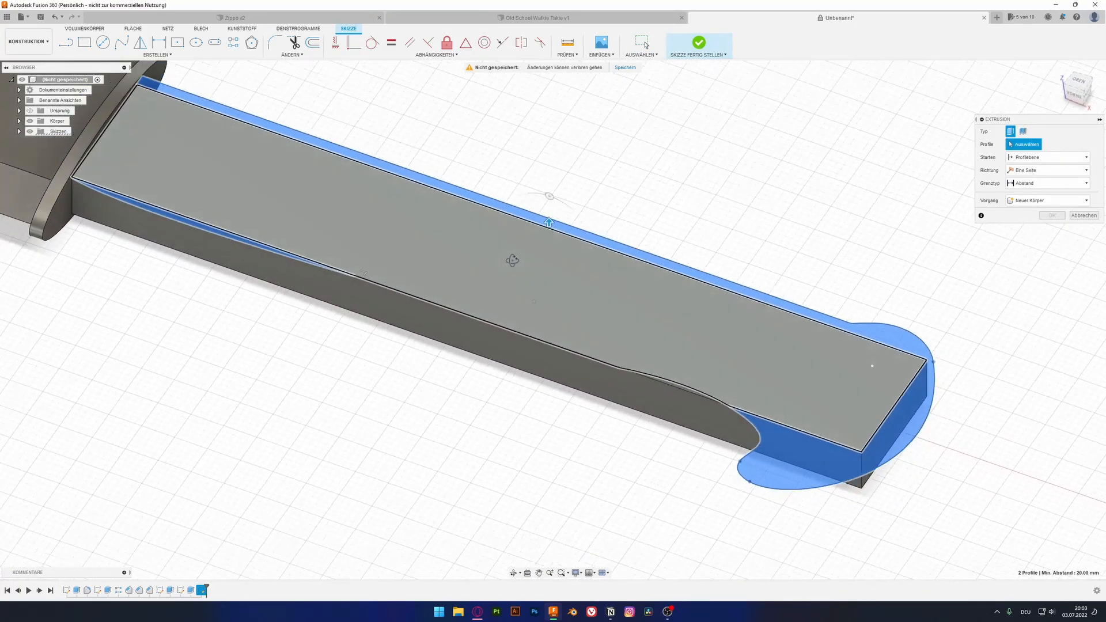
drag(552, 231, 550, 283)
shift+middle_drag(531, 281, 531, 249)
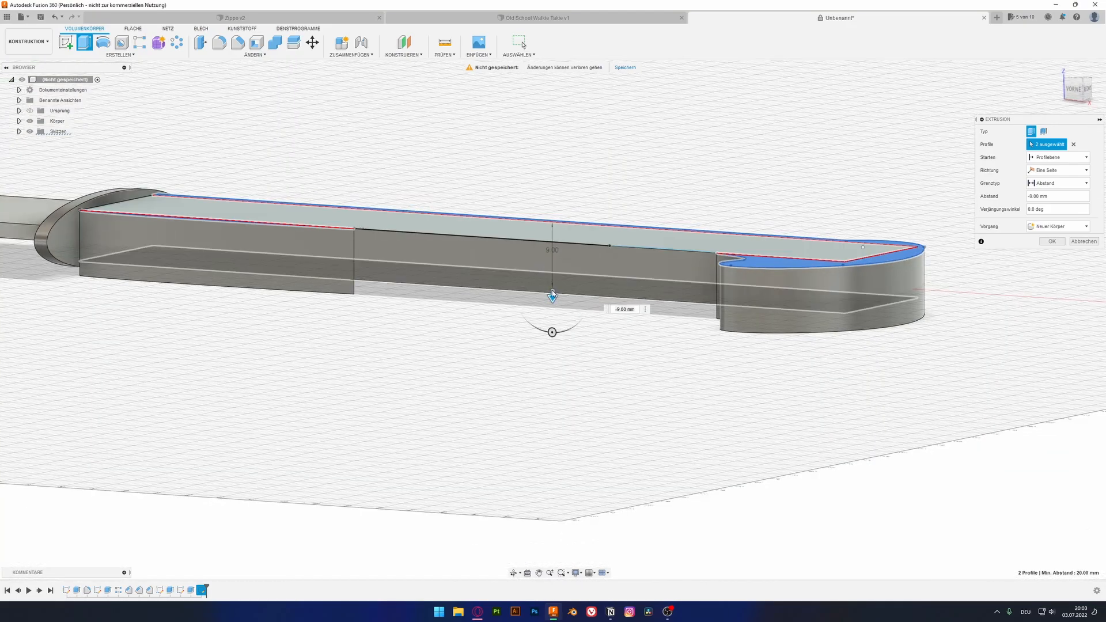
drag(552, 295, 552, 283)
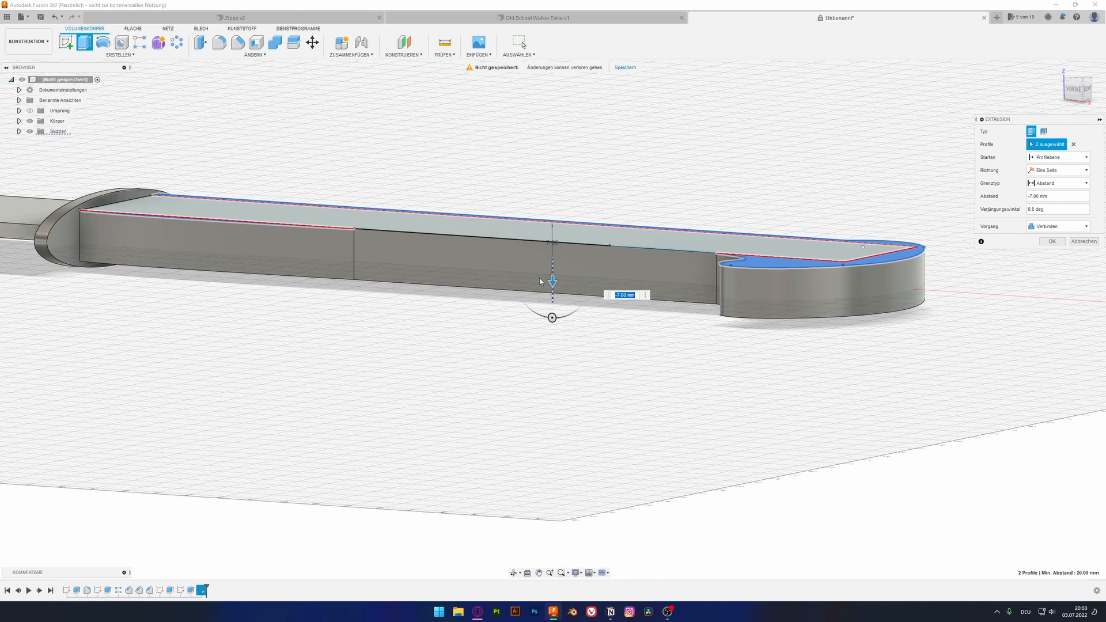
shift+middle_drag(502, 265, 508, 309)
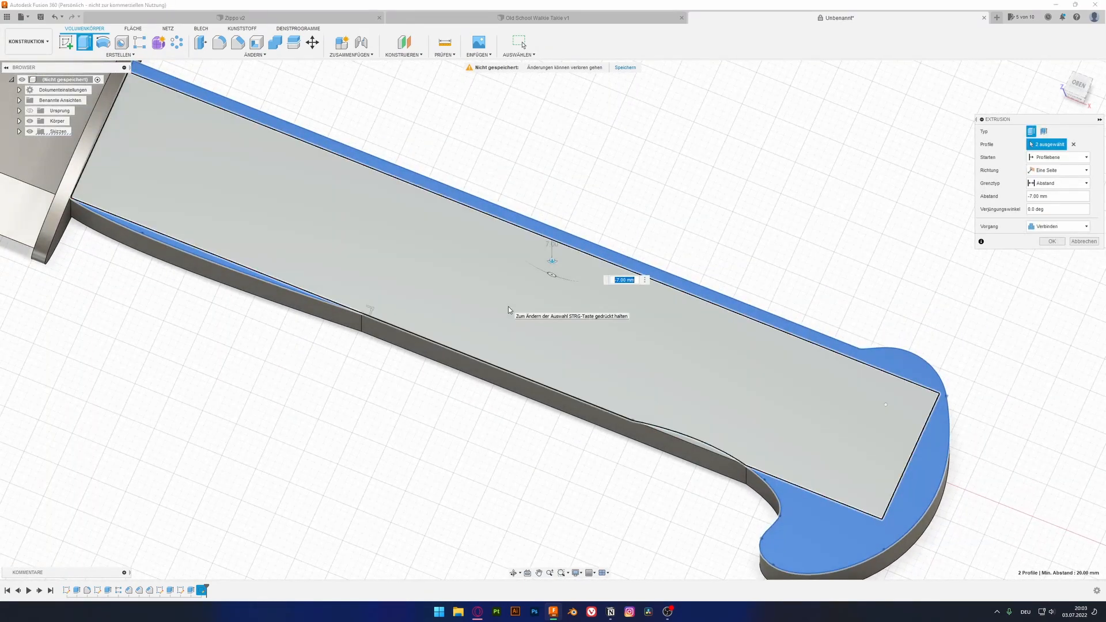
key(Return)
On the handle's top face, sketch a shallow inward-curving spline across the straight cutting-side section and shift its middle point deeper toward the section's centre.
shift+middle_drag(593, 329, 628, 313)
click(628, 313)
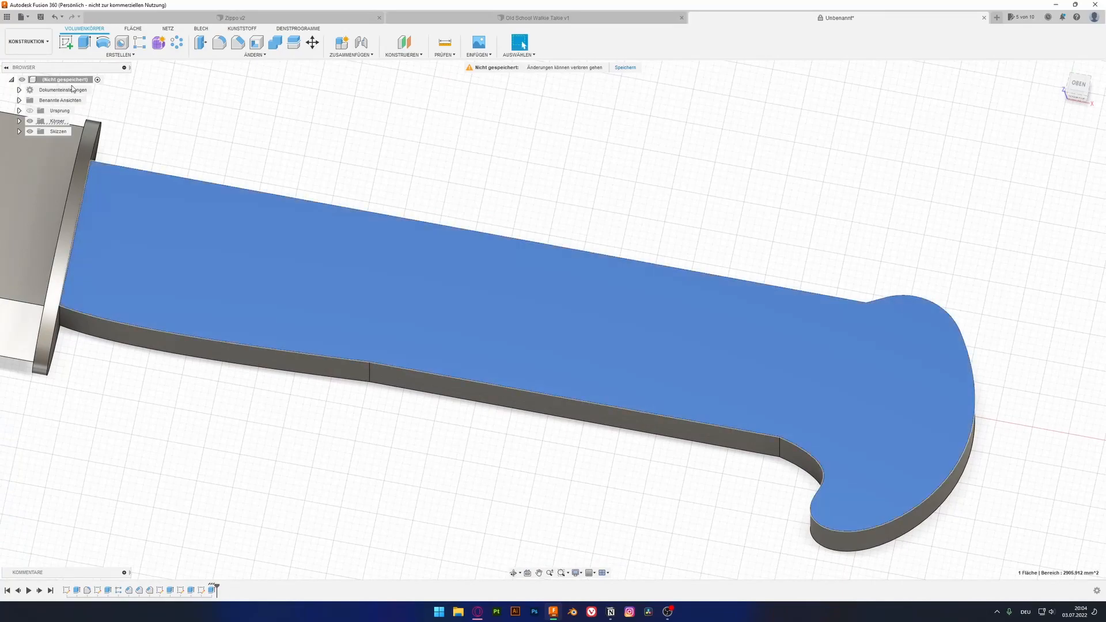
click(65, 42)
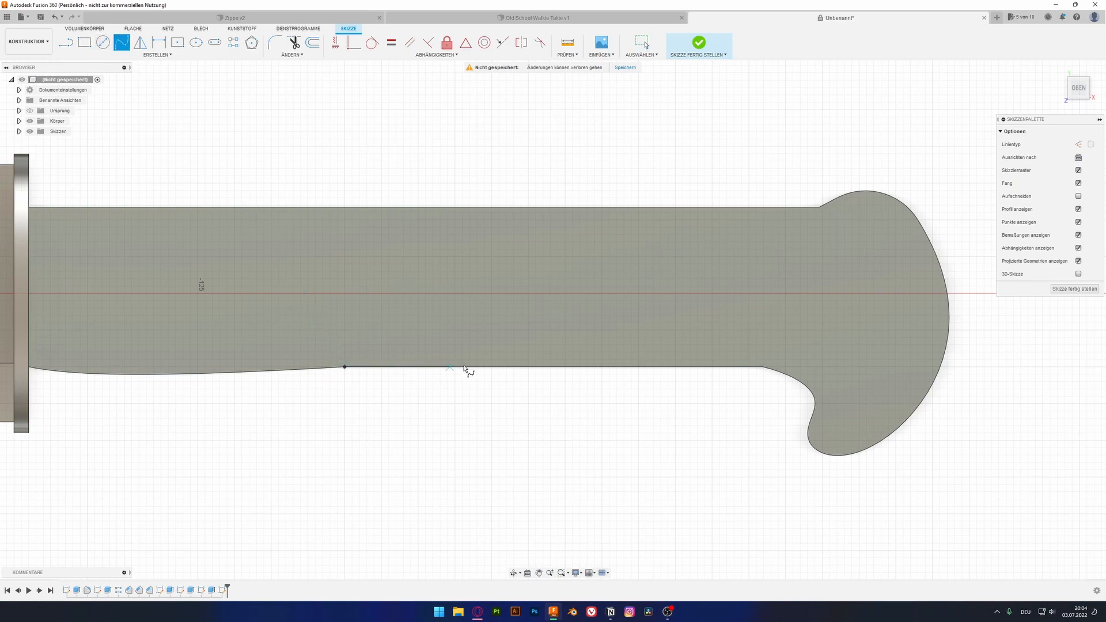
click(492, 359)
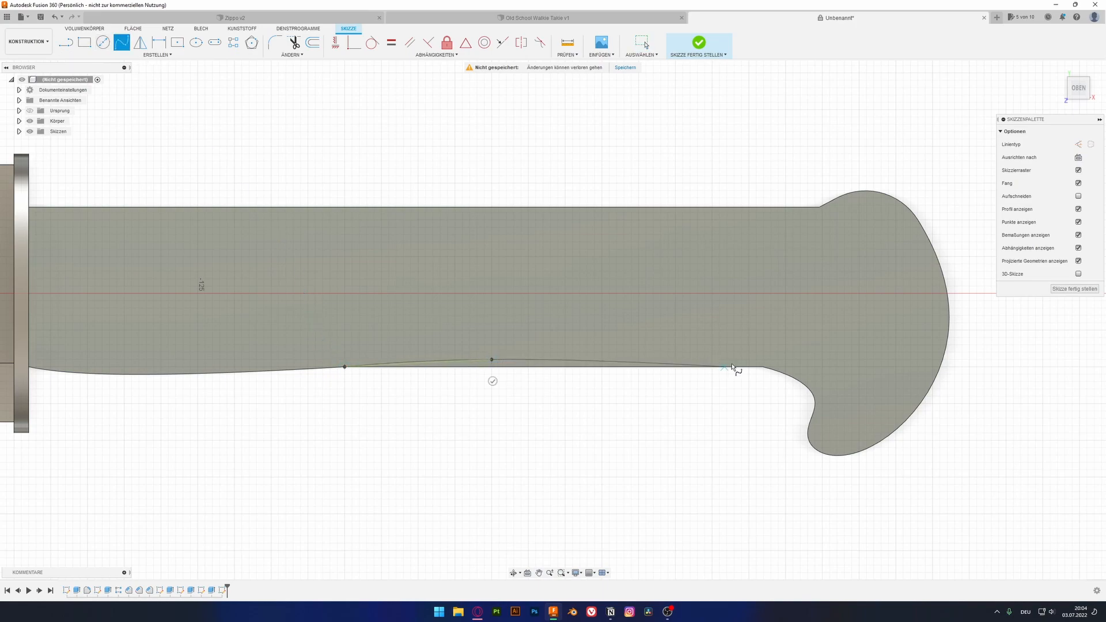
click(762, 367)
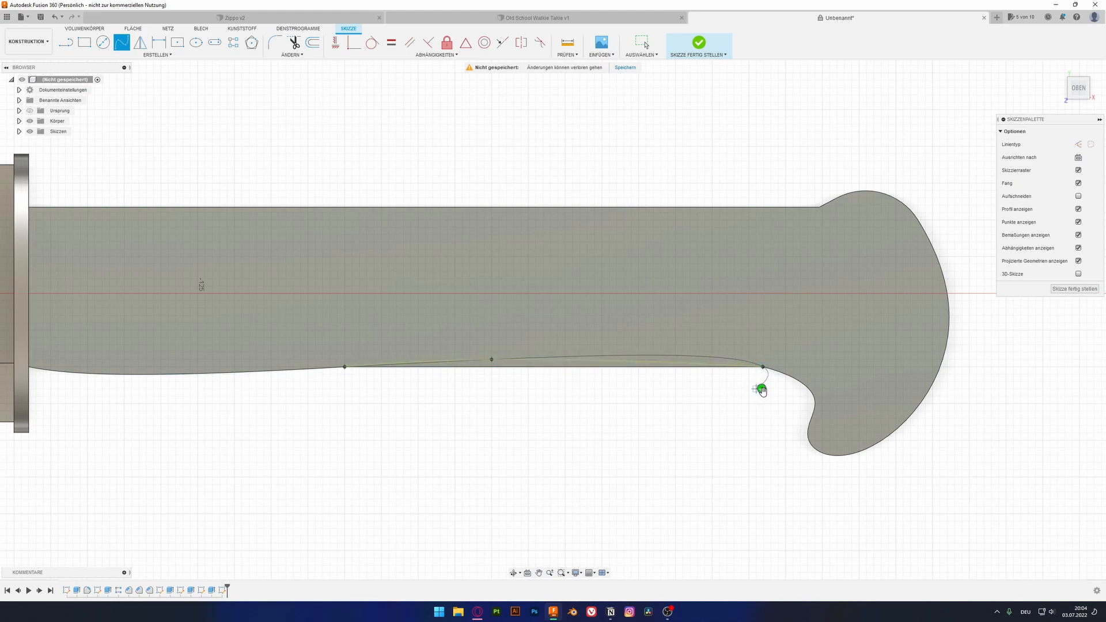
click(761, 389)
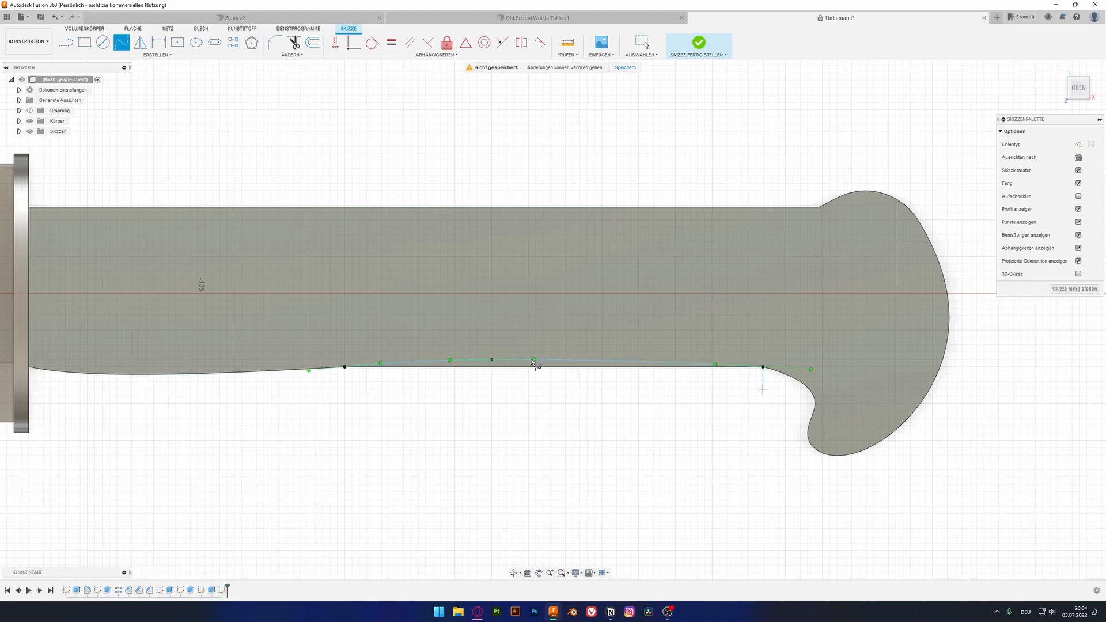
key(Escape)
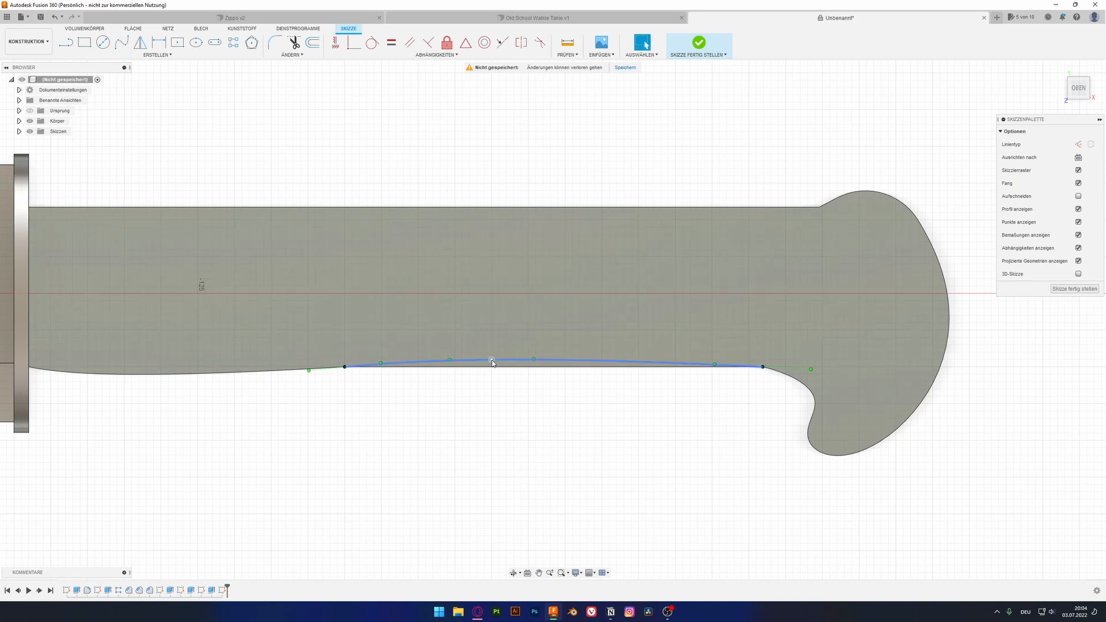
drag(493, 362, 519, 355)
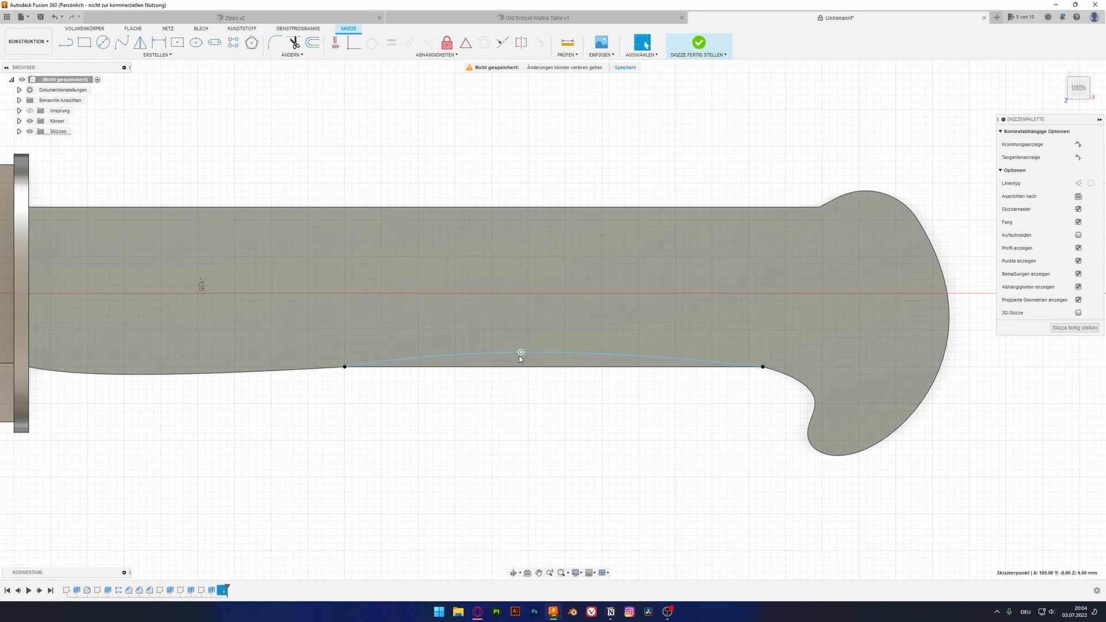
Cut the region between the spline and the cutting-side edge through the handle's full thickness.
click(527, 362)
key(e)
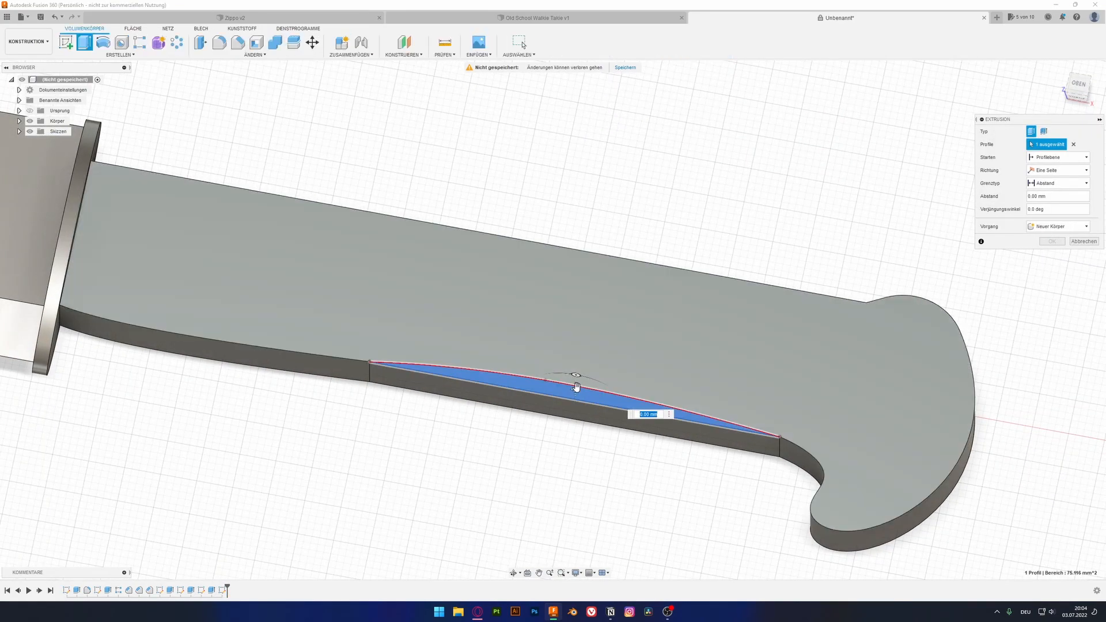
drag(579, 425, 573, 459)
key(Return)
Fillet the vertical edge where the straight back of the handle meets the pommel, smoothing the transition with a large radius.
shift+middle_drag(576, 459, 356, 375)
scroll(289, 434, up, 5)
click(326, 431)
click(325, 433)
click(219, 42)
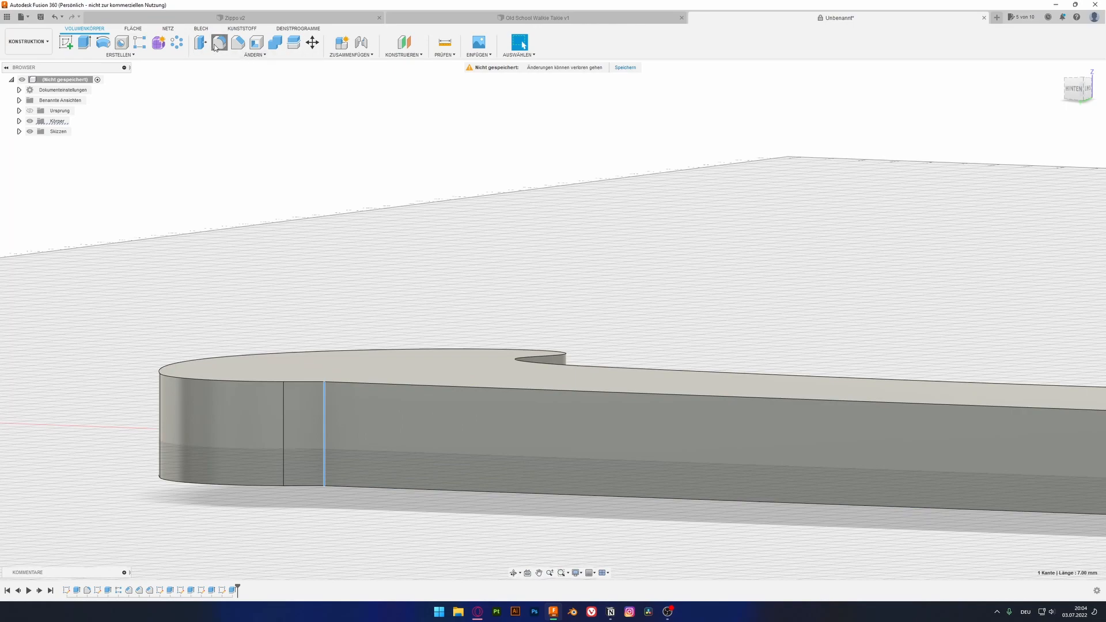
shift+middle_drag(259, 217, 272, 297)
drag(340, 525, 306, 494)
key(Return)
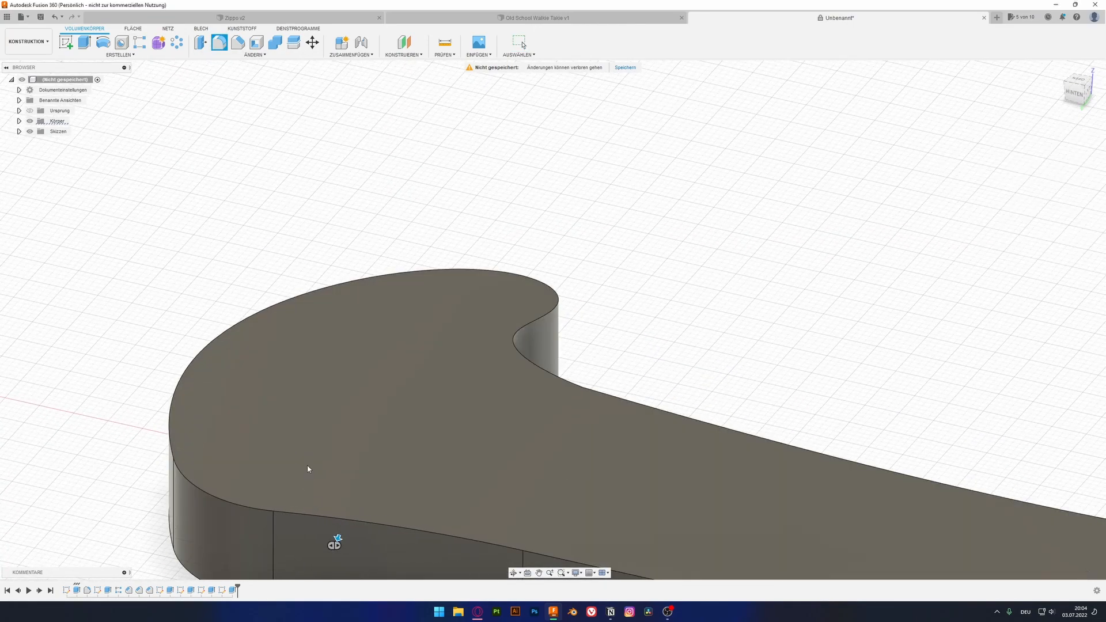
shift+middle_drag(427, 447, 314, 451)
scroll(314, 451, down, 2)
middle_drag(309, 410, 304, 163)
click(512, 333)
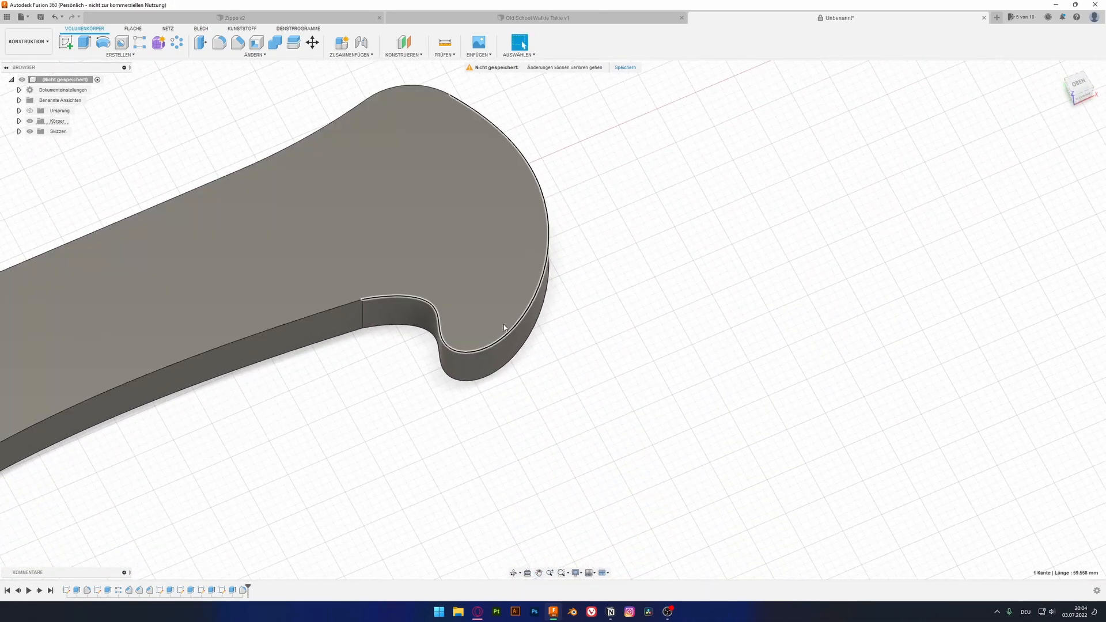
ctrl+click(513, 360)
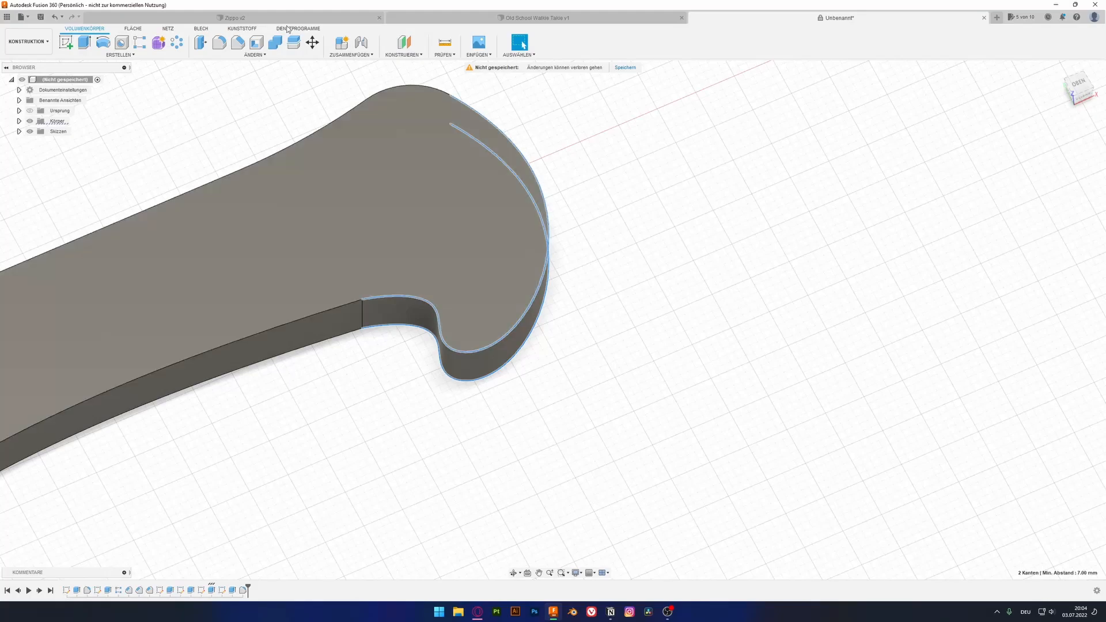
click(219, 43)
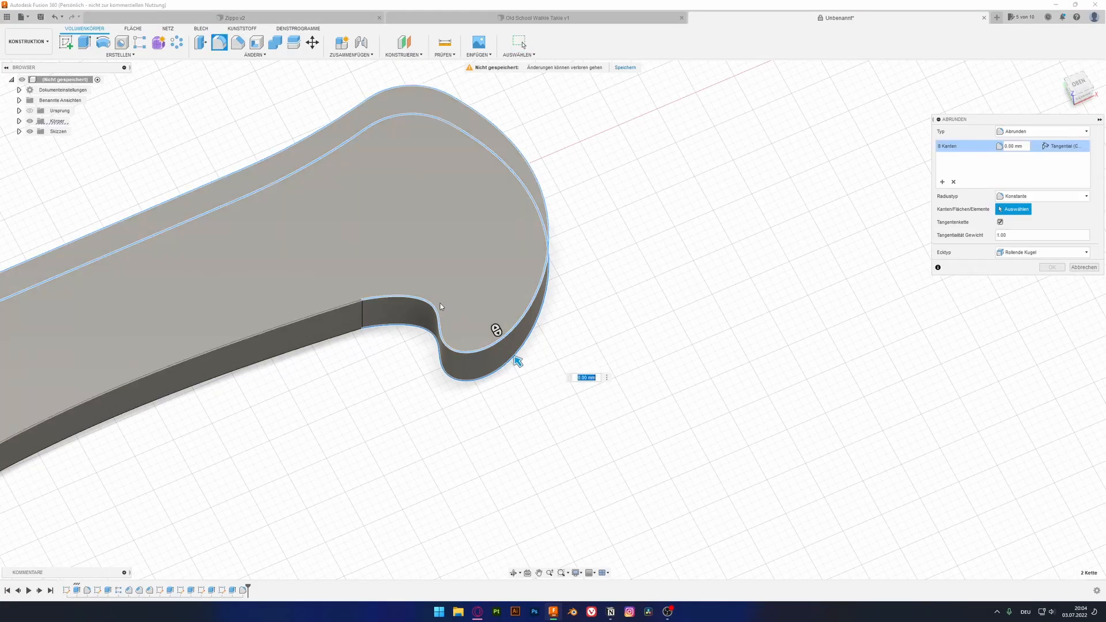
drag(518, 362, 513, 358)
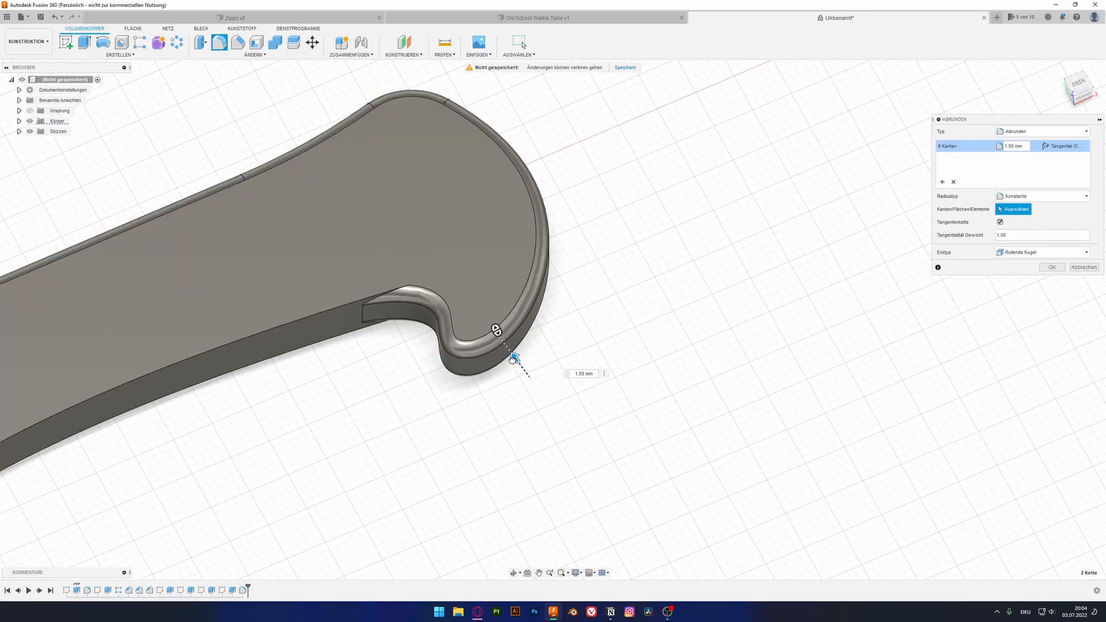
key(Escape)
click(333, 314)
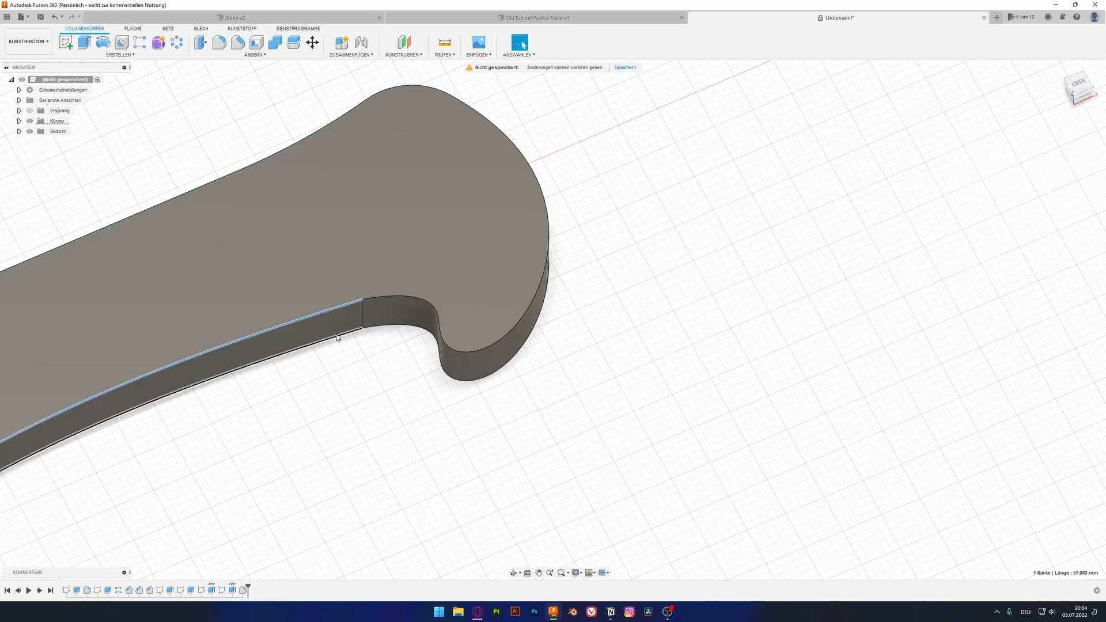
click(388, 327)
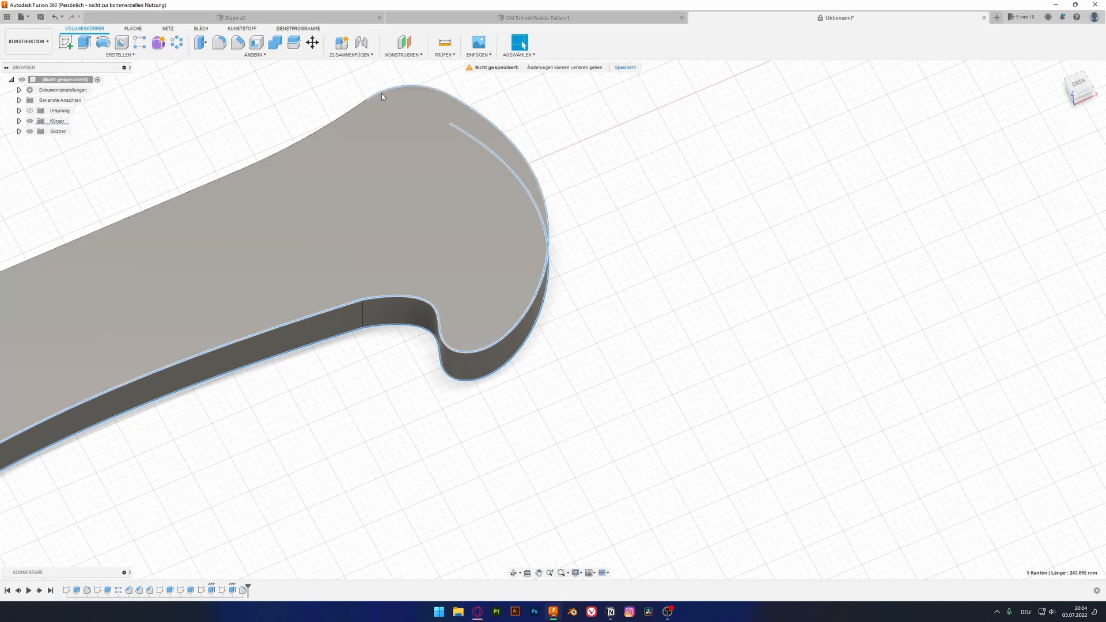
shift+middle_drag(356, 108, 568, 209)
click(382, 237)
shift+middle_drag(576, 334, 449, 227)
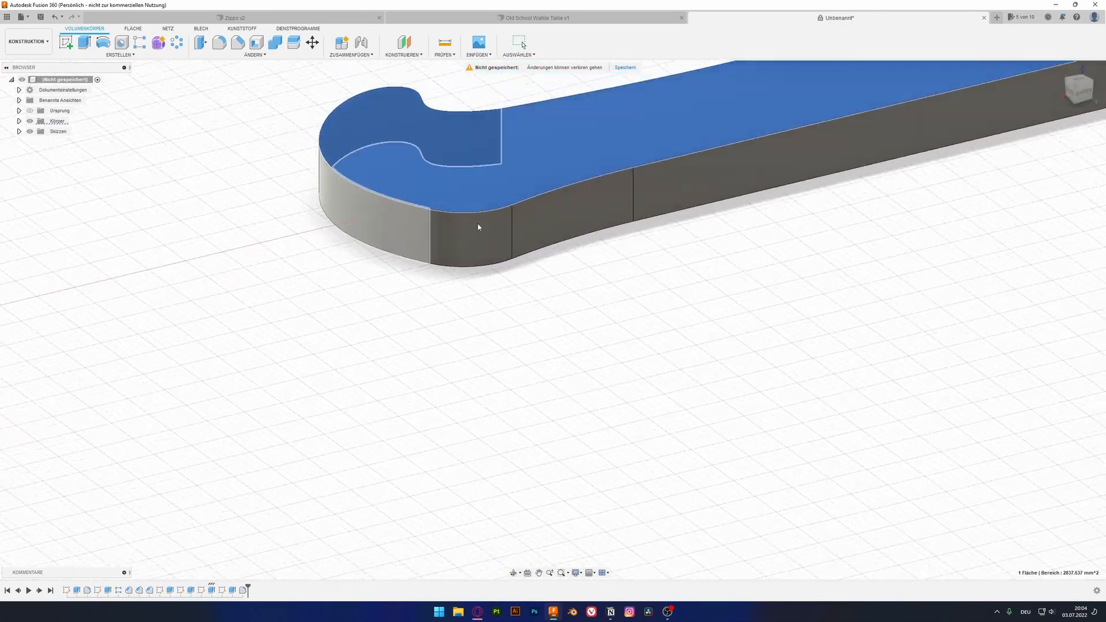
click(654, 246)
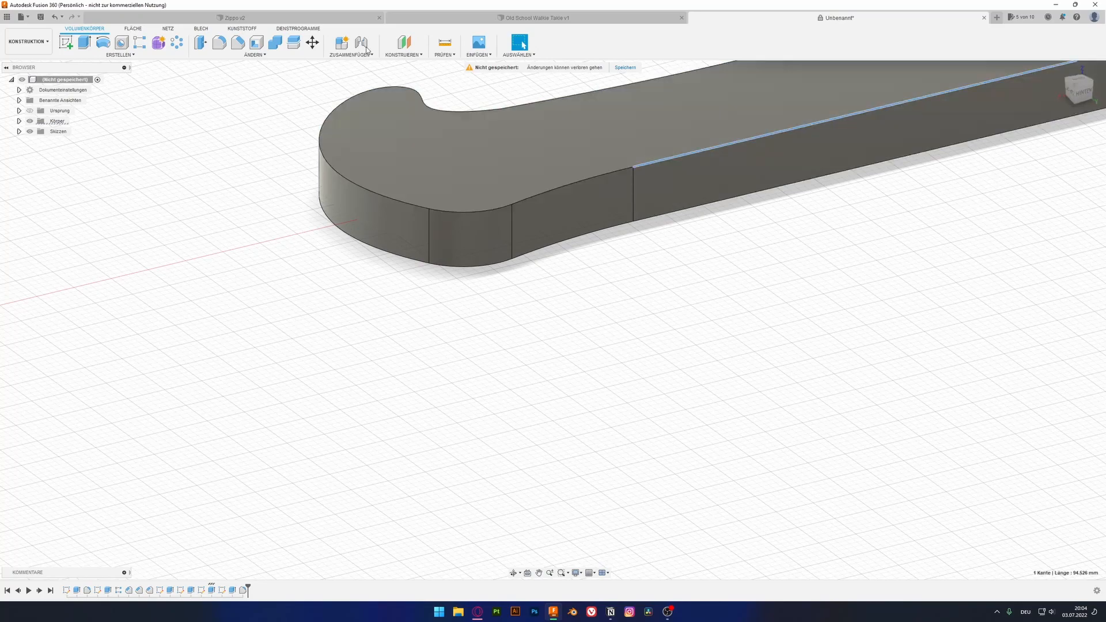
Fillet the upper and lower outline edges around the handle, including the pommel and both cutting-side curves, with a 1.5 mm radius.
click(219, 43)
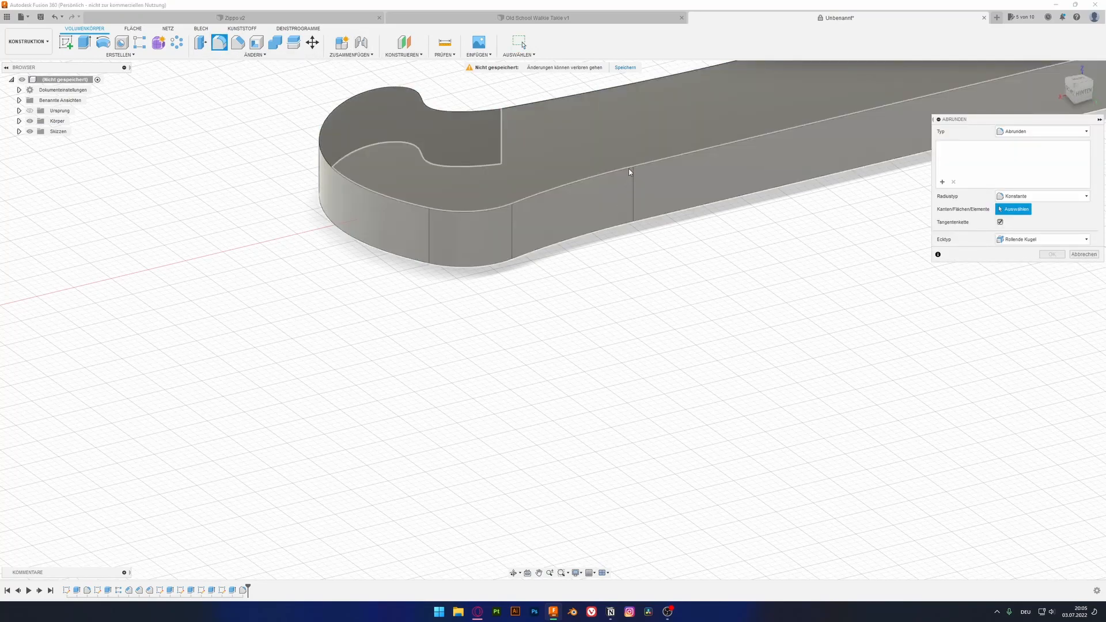
click(633, 167)
click(603, 235)
shift+middle_drag(603, 237, 521, 253)
click(240, 277)
click(220, 340)
shift+middle_drag(219, 339, 323, 320)
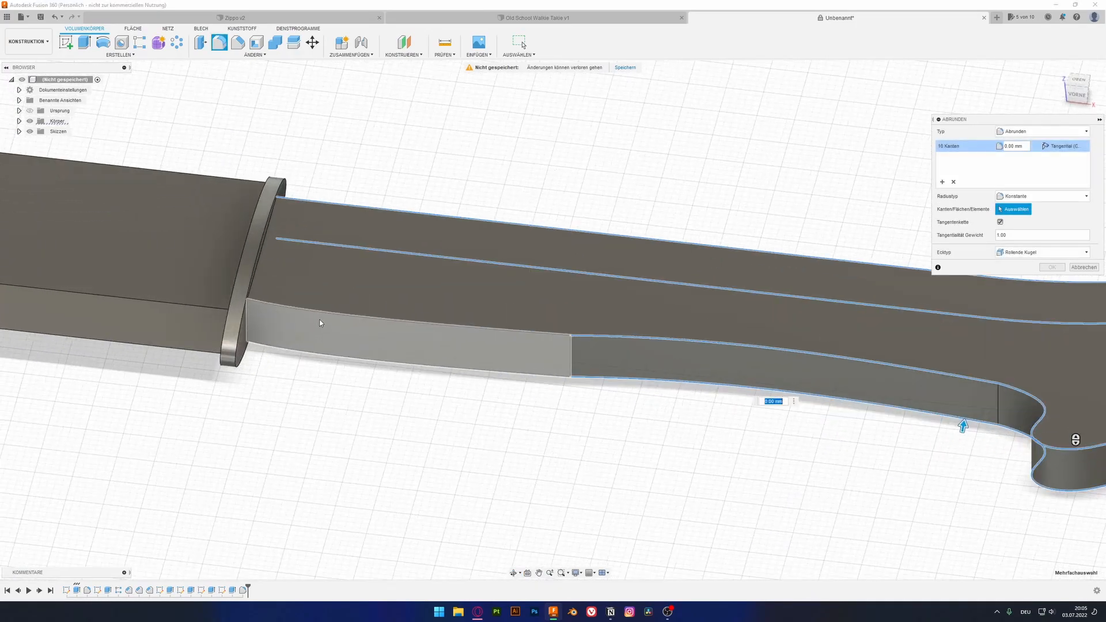
click(321, 317)
click(311, 357)
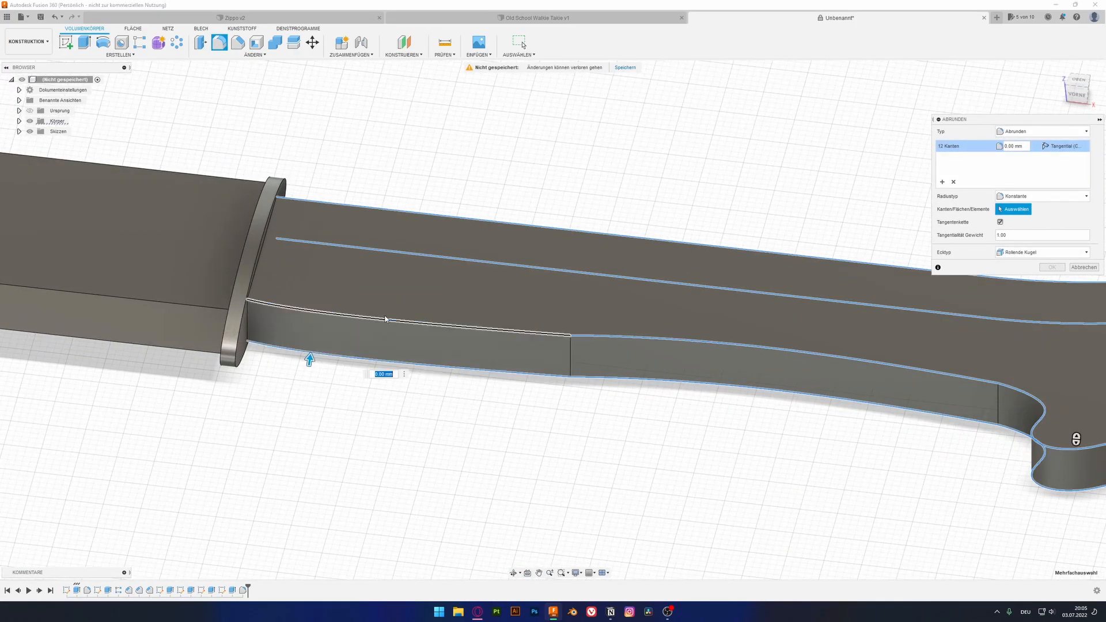
mouse_move(310, 359)
mouse_down()
mouse_move(316, 348)
mouse_move(308, 358)
mouse_up()
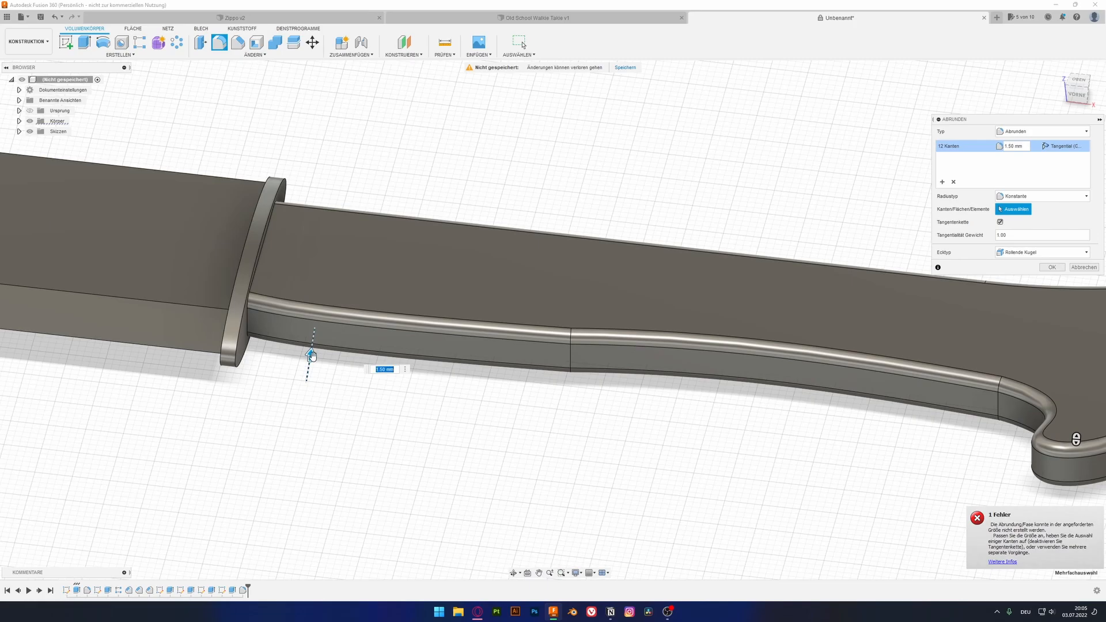
shift+middle_drag(523, 213, 459, 232)
key(Return)
scroll(428, 334, down, 5)
middle_drag(355, 349, 478, 392)
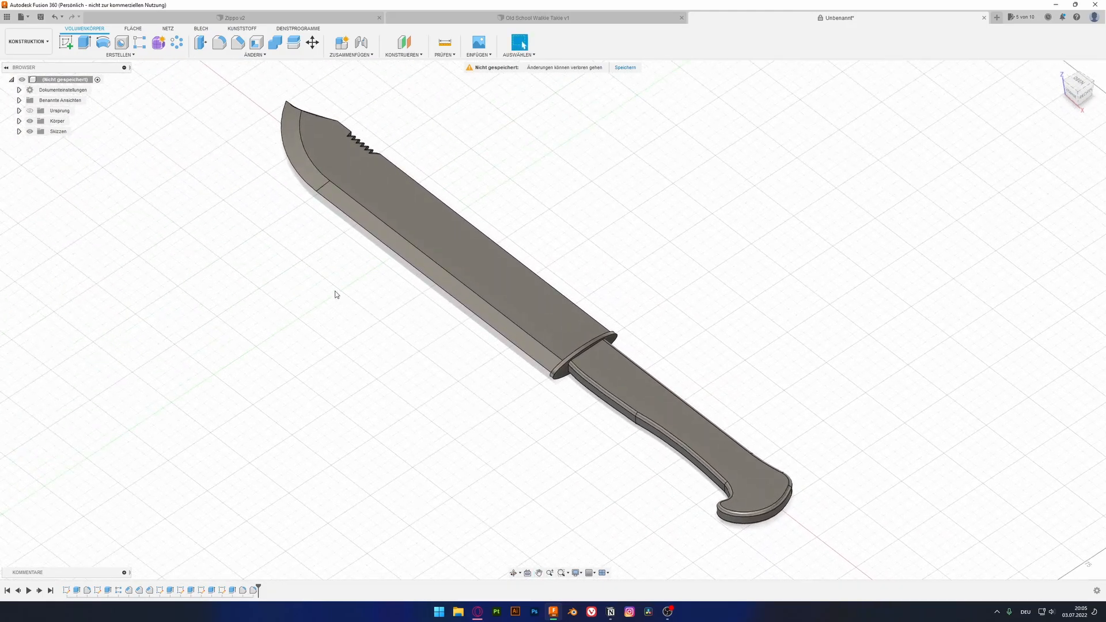
mouse_move(403, 420)
shift+middle_down()
mouse_move(378, 372)
mouse_move(416, 427)
shift+middle_up()
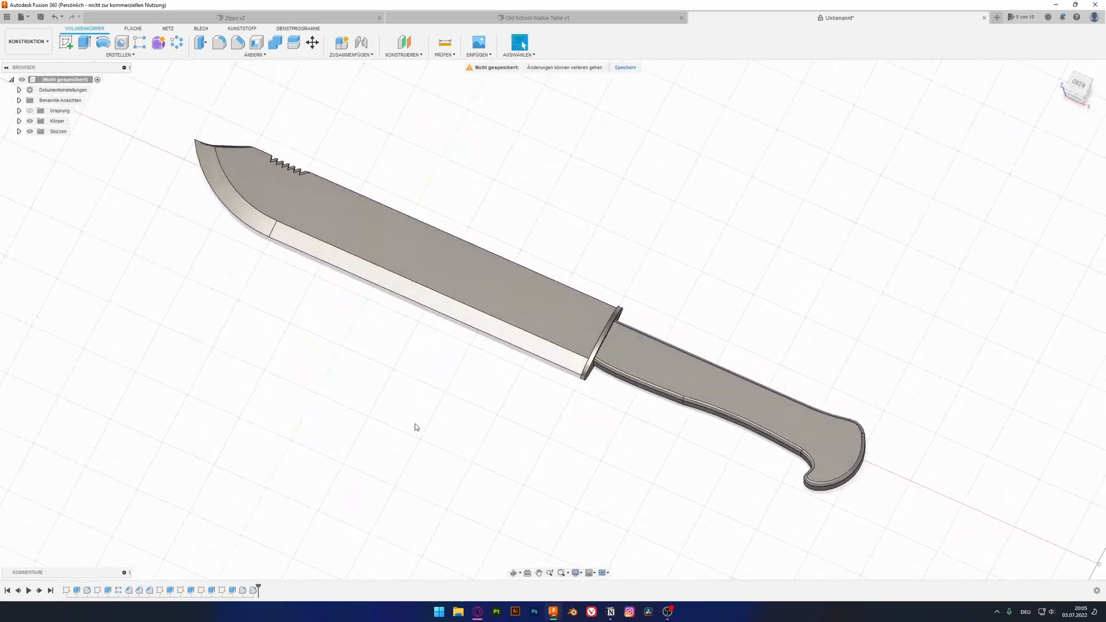
Switch to the Render workspace and apply the Edelstahl - poliert appearance to the whole knife body.
click(27, 41)
click(22, 93)
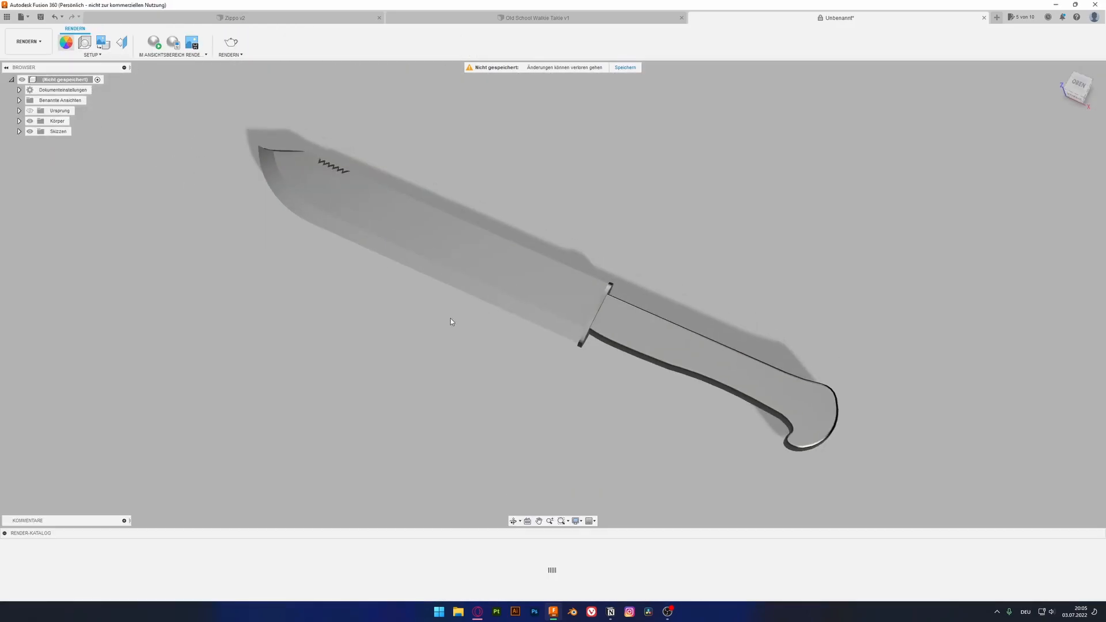
key(a)
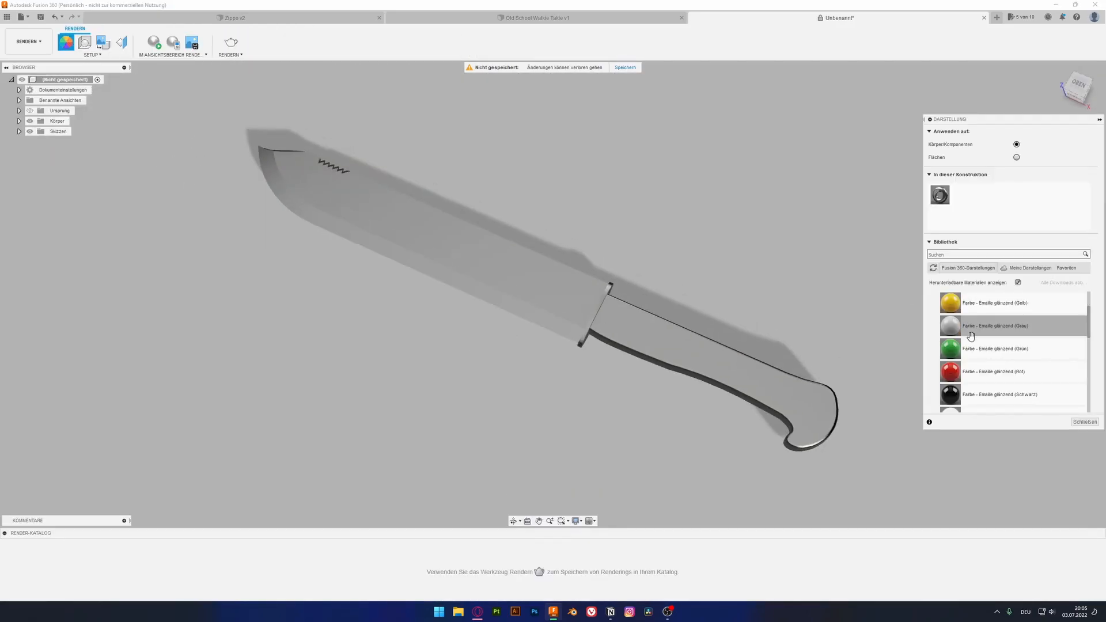
scroll(963, 367, down, 3)
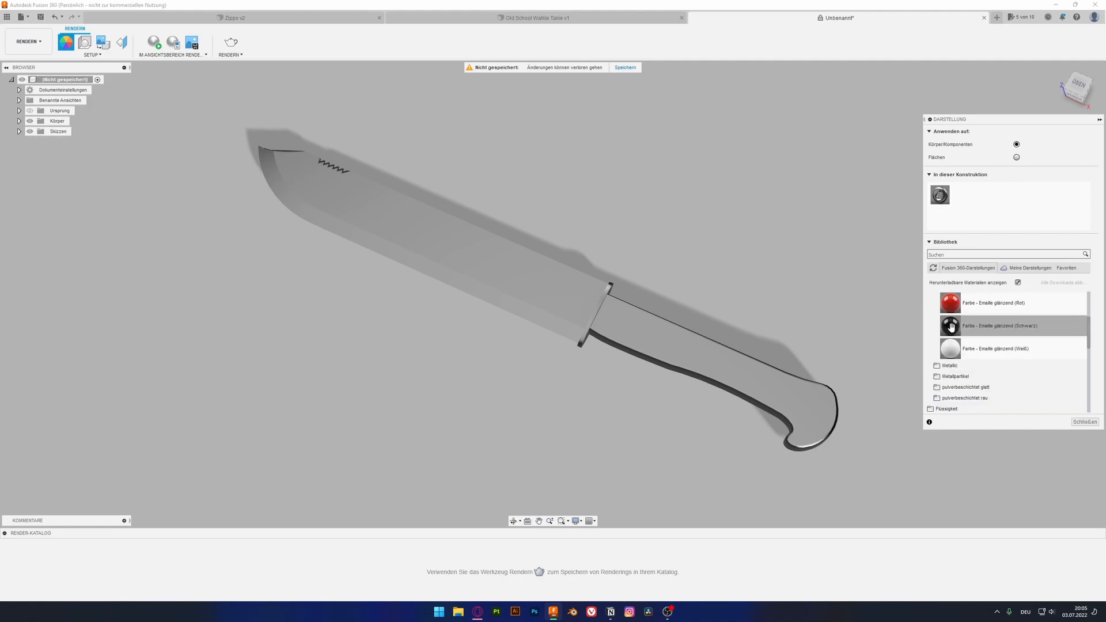
scroll(945, 332, down, 3)
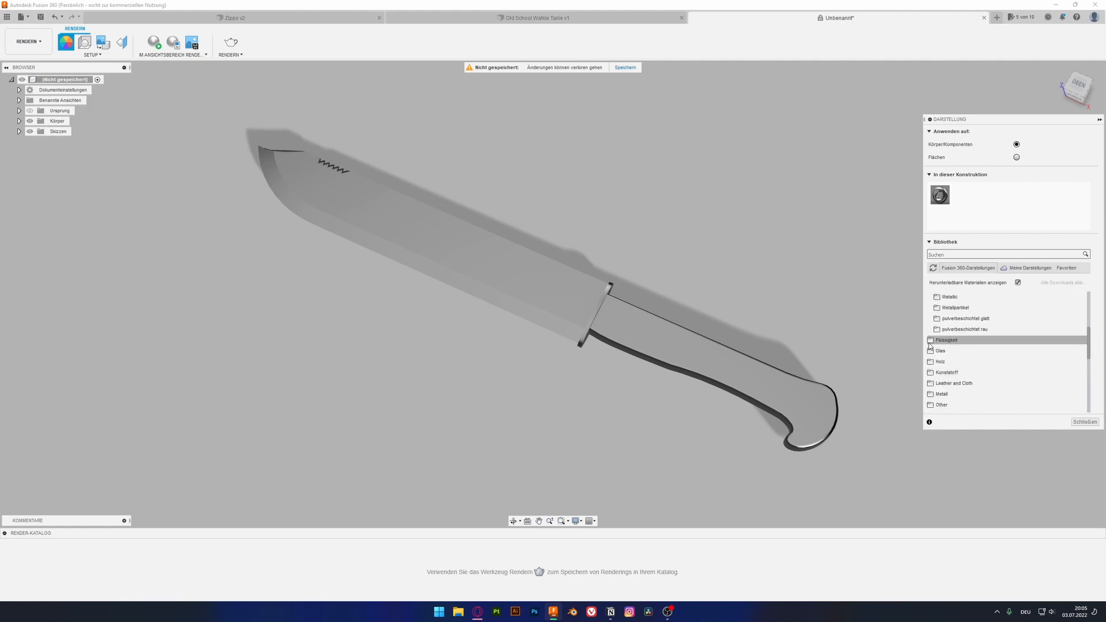
scroll(931, 331, down, 3)
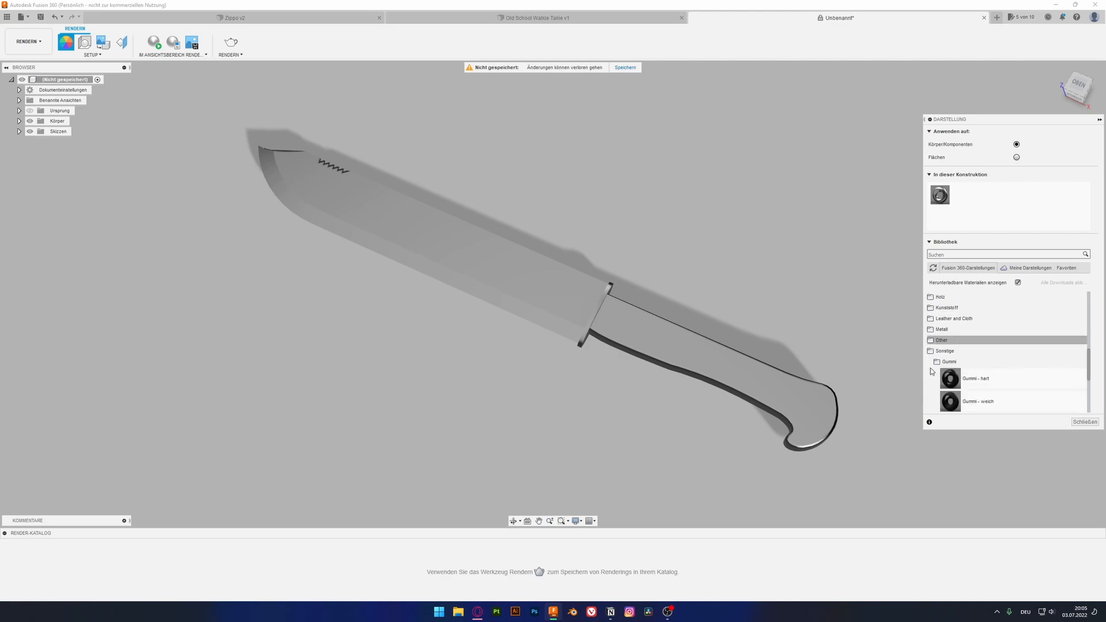
click(940, 329)
scroll(948, 374, down, 1)
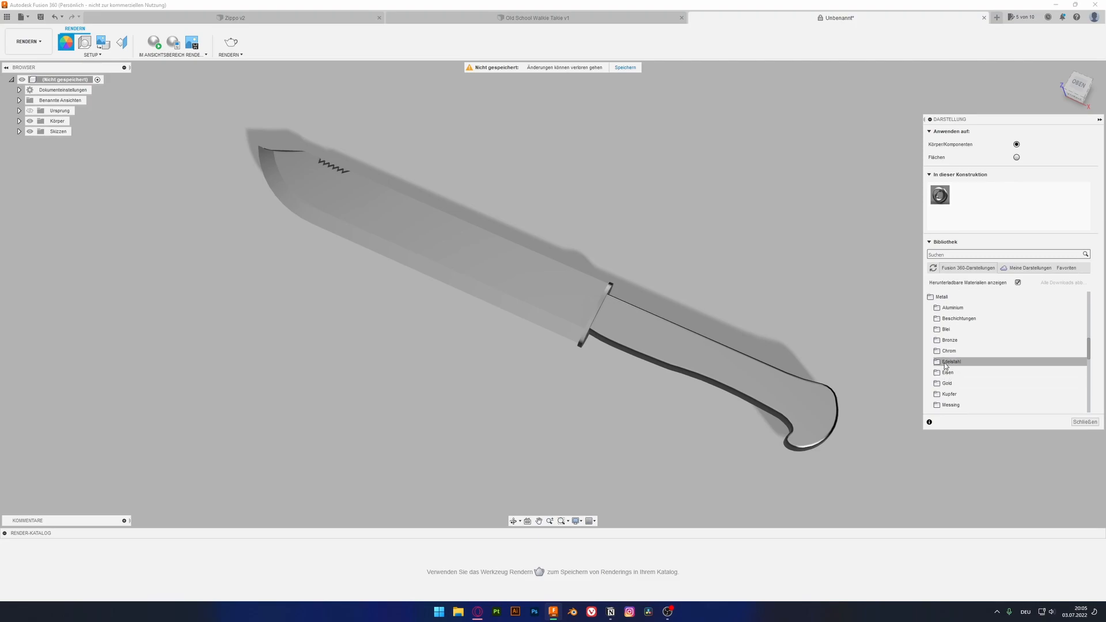
click(950, 362)
scroll(950, 367, down, 1)
drag(939, 369, 455, 278)
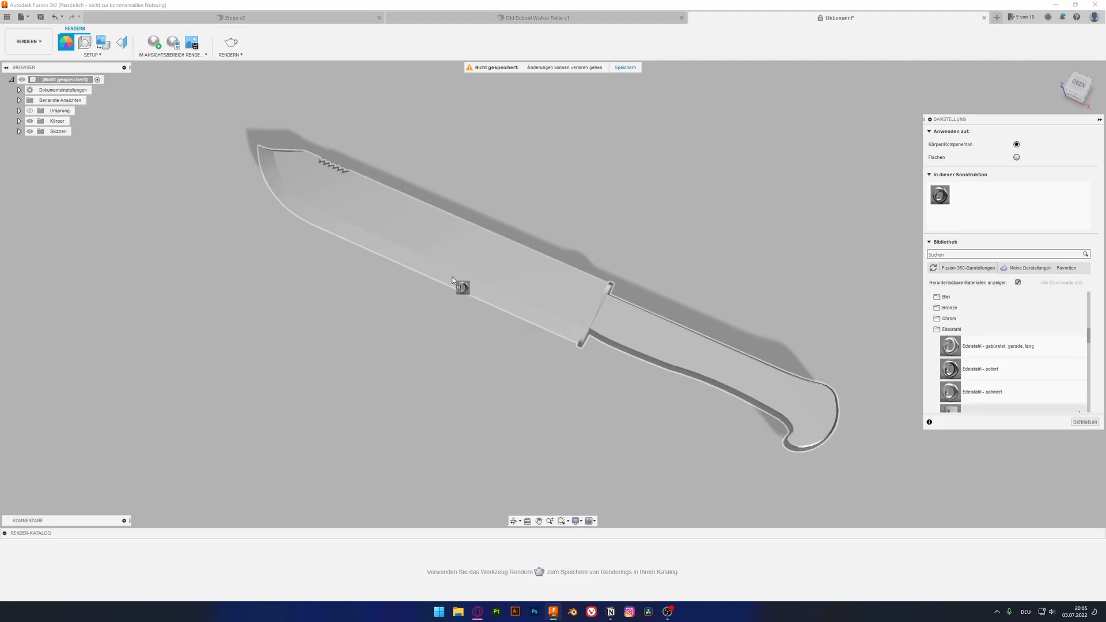
Restrict appearances to individual faces and apply Edelstahl - satiniert to the blade's flat side, spine faces and saw-tooth notch faces.
mouse_move(552, 284)
mouse_down()
mouse_move(765, 315)
mouse_move(522, 283)
mouse_up()
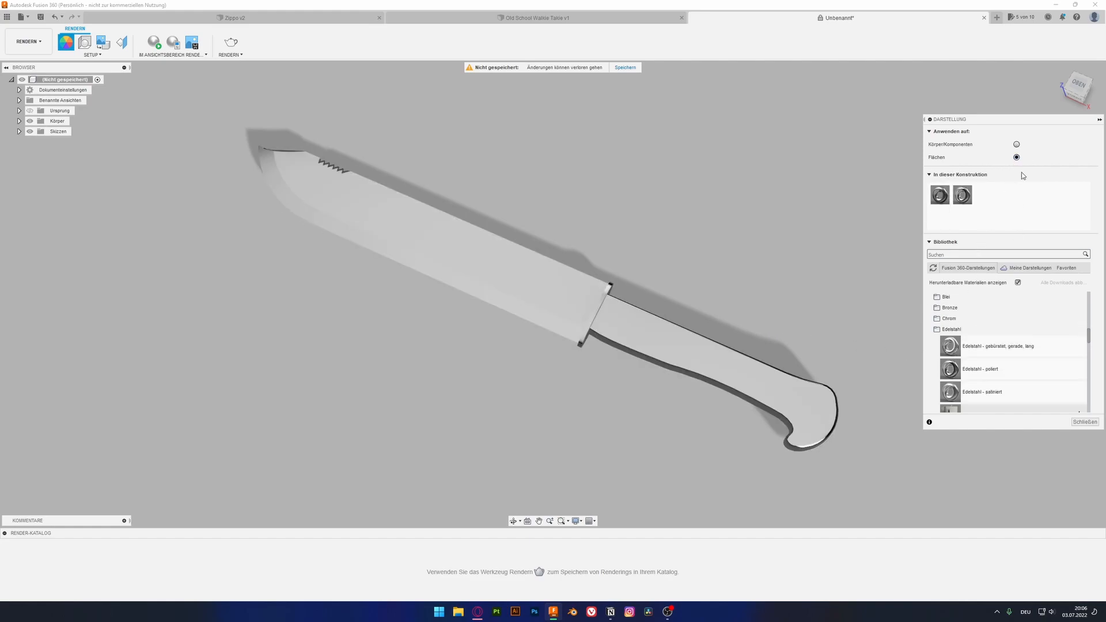
drag(931, 390, 509, 272)
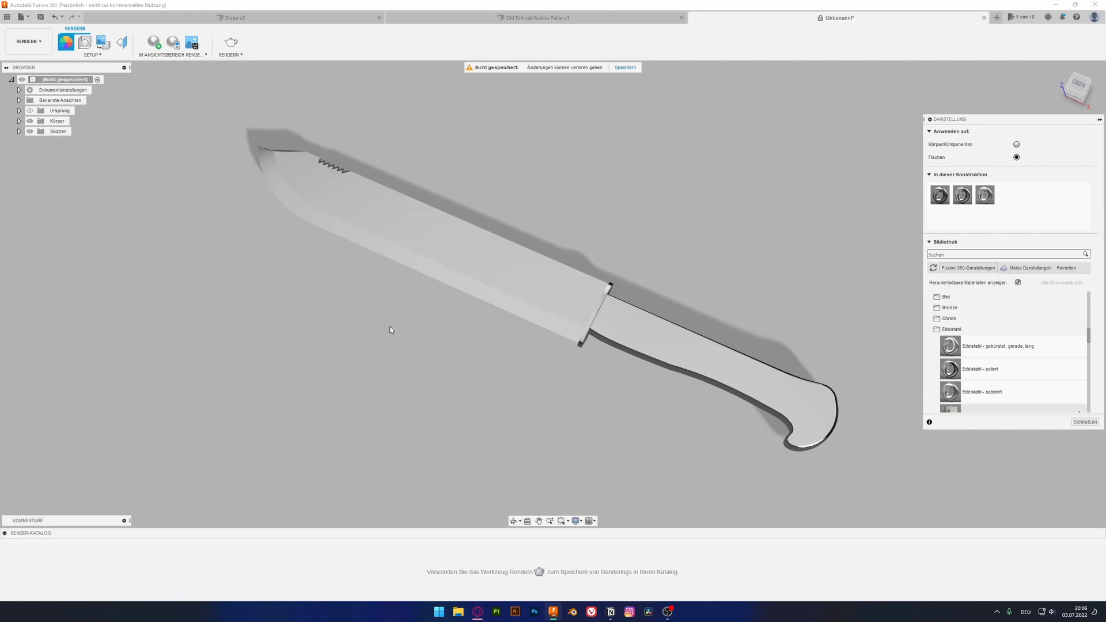
shift+middle_drag(334, 303, 519, 236)
shift+middle_drag(651, 323, 604, 344)
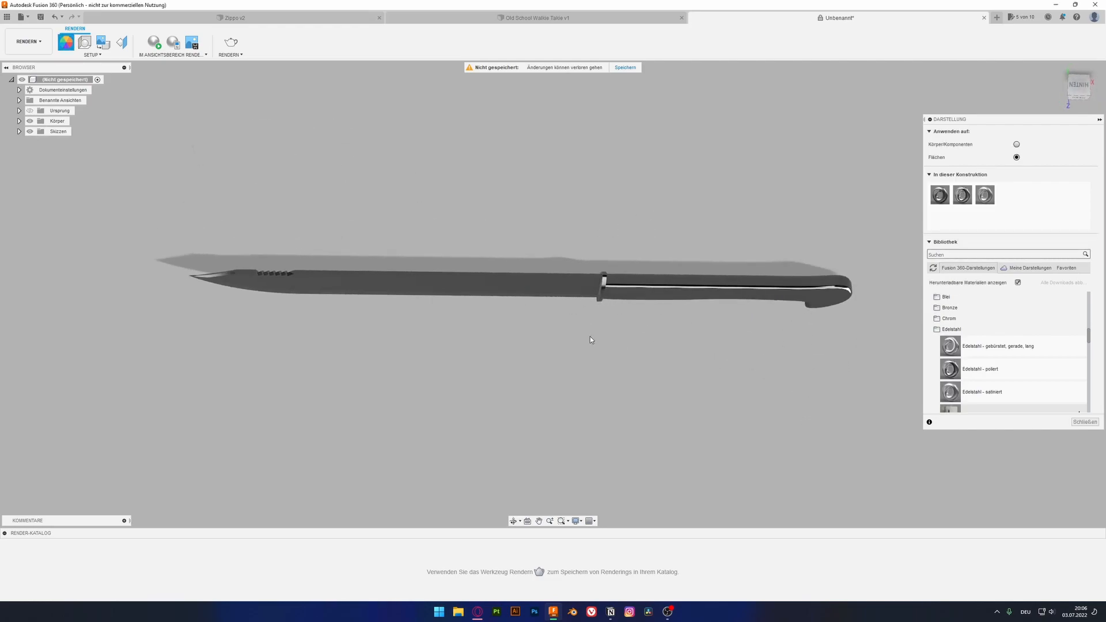
scroll(545, 285, up, 5)
shift+middle_drag(545, 285, 701, 208)
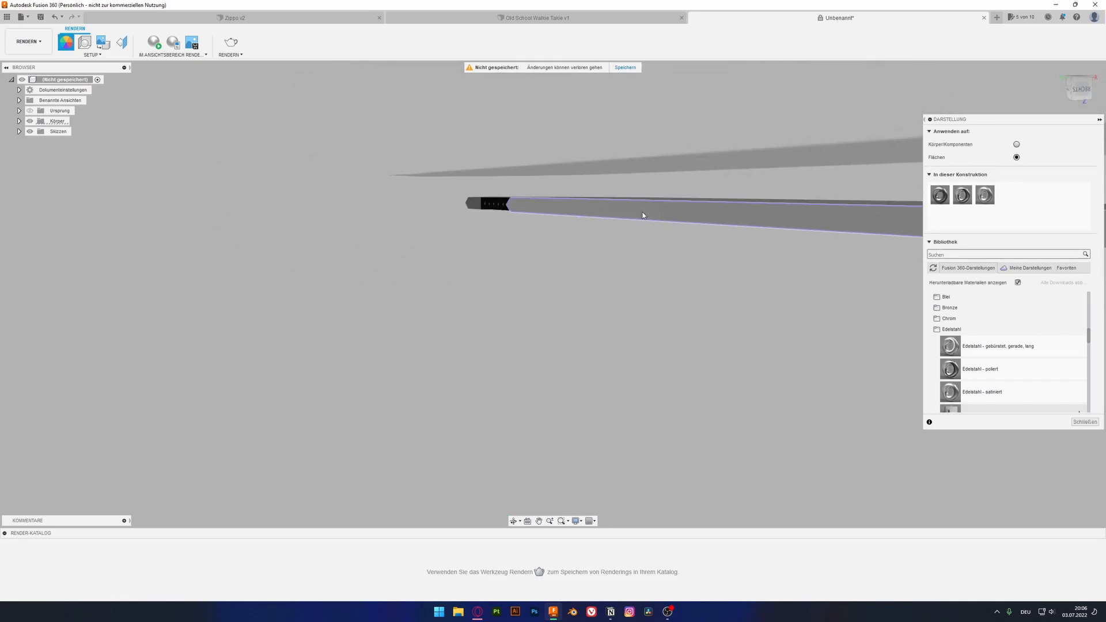
scroll(475, 203, up, 5)
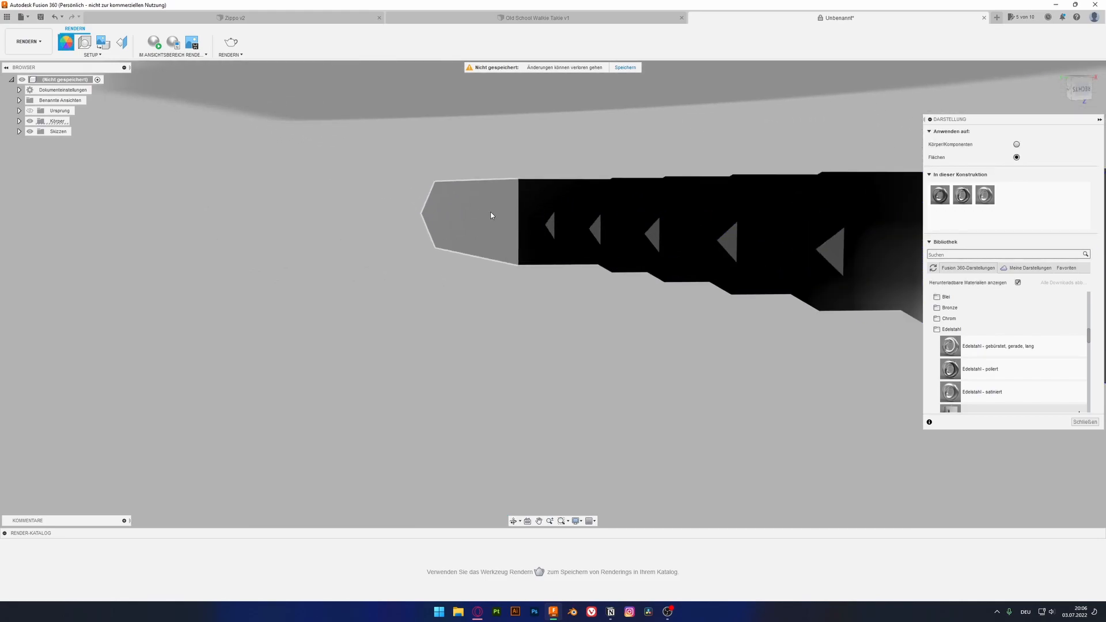
ctrl+click(552, 230)
ctrl+click(597, 232)
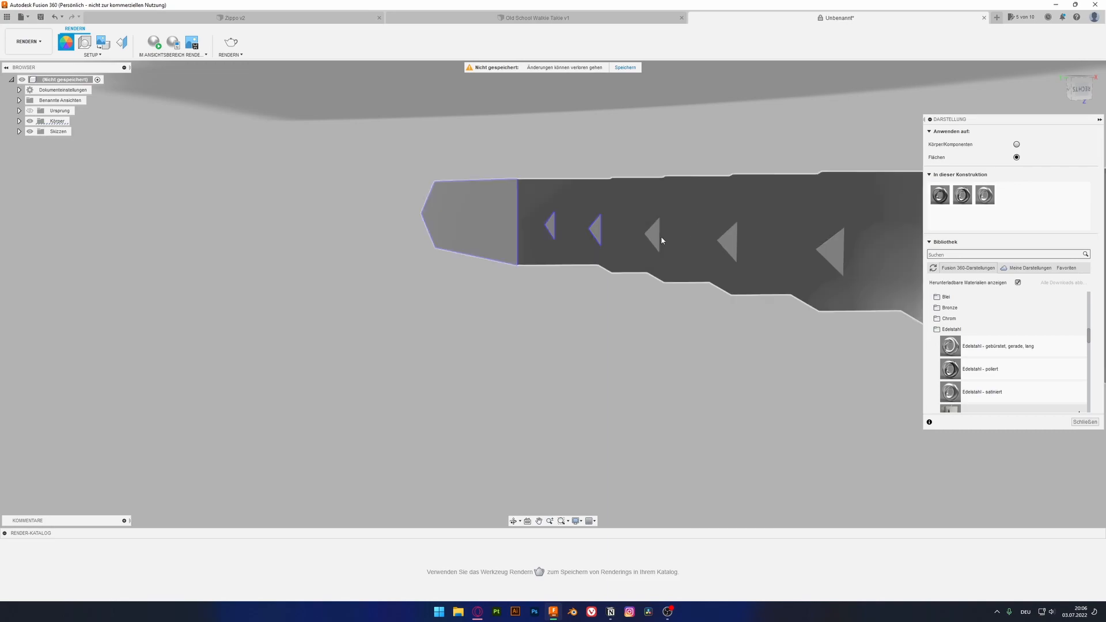
ctrl+click(656, 240)
ctrl+click(731, 245)
ctrl+click(827, 249)
scroll(739, 270, down, 3)
drag(985, 196, 867, 289)
Examine the blade's tip, notches and underside, then the guard and handle in the rendered view.
shift+middle_drag(541, 323, 551, 254)
scroll(552, 251, down, 4)
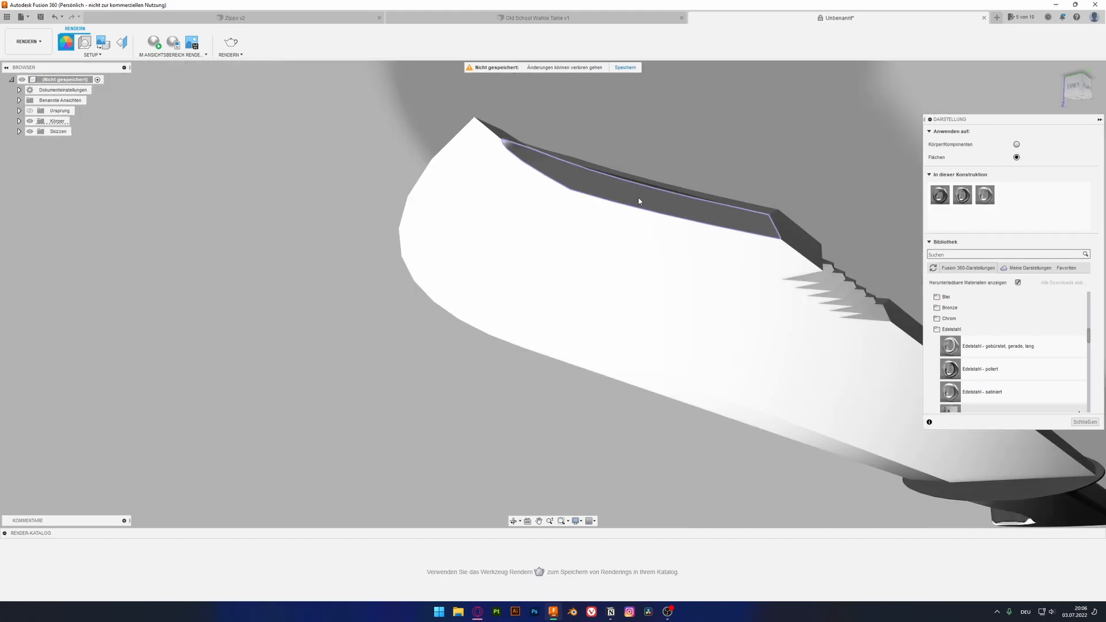
scroll(640, 259, down, 3)
scroll(656, 260, up, 6)
scroll(662, 260, down, 3)
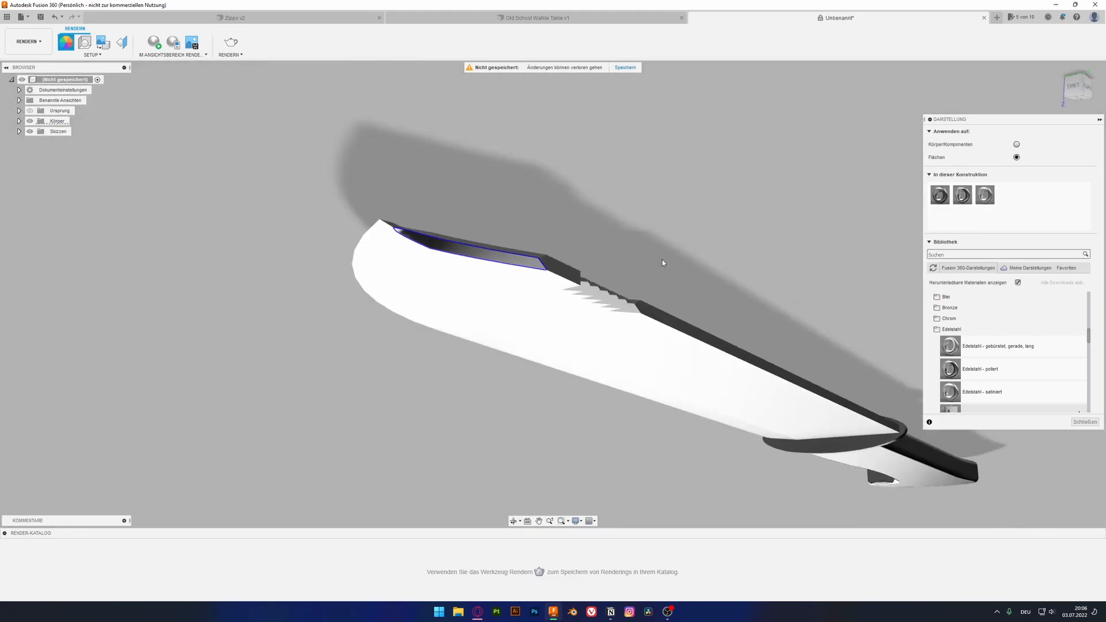
scroll(759, 341, down, 3)
key(Escape)
middle_drag(785, 340, 585, 233)
drag(586, 233, 738, 359)
shift+middle_drag(738, 359, 718, 267)
scroll(716, 242, up, 2)
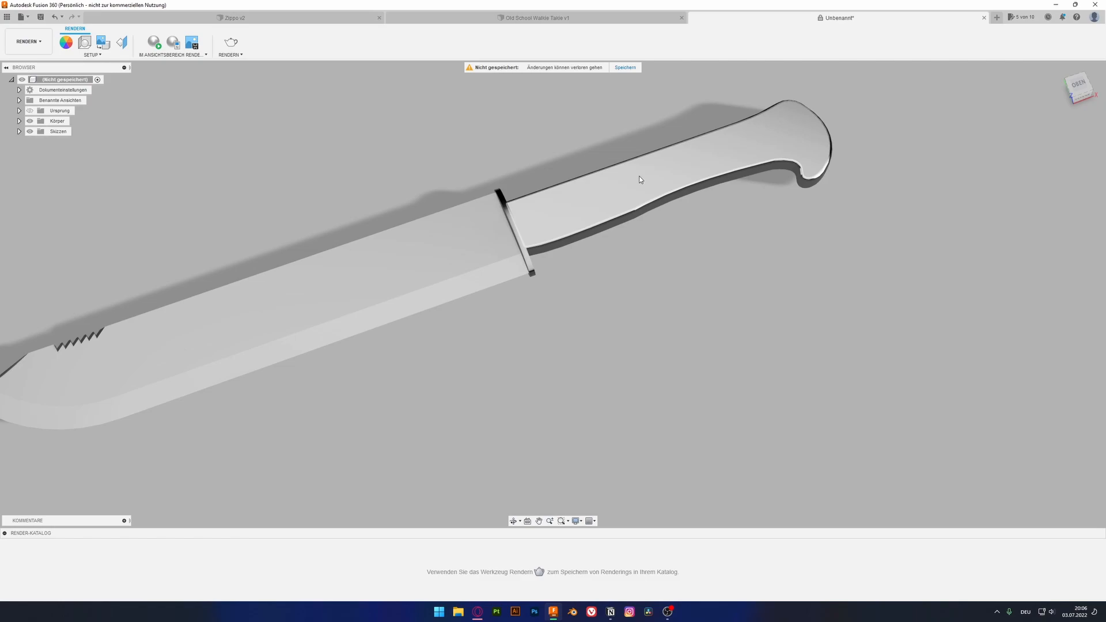
middle_drag(639, 177, 530, 302)
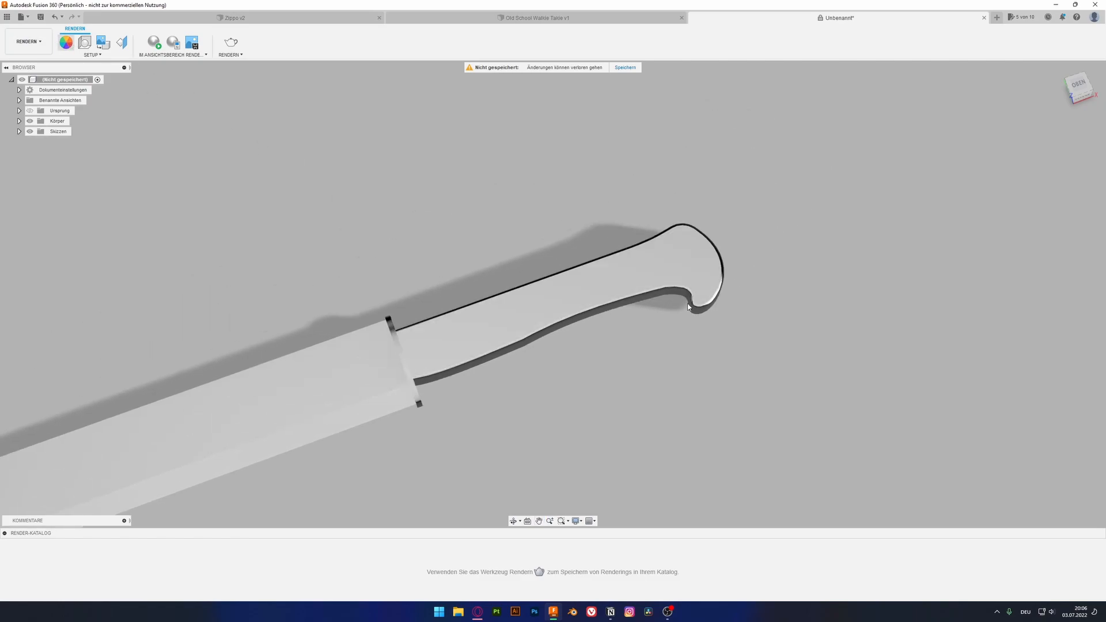
Apply the Gummi - hart appearance to the handle's upper face, cutting-side faces and rounded edges, including the hooked pommel.
click(67, 42)
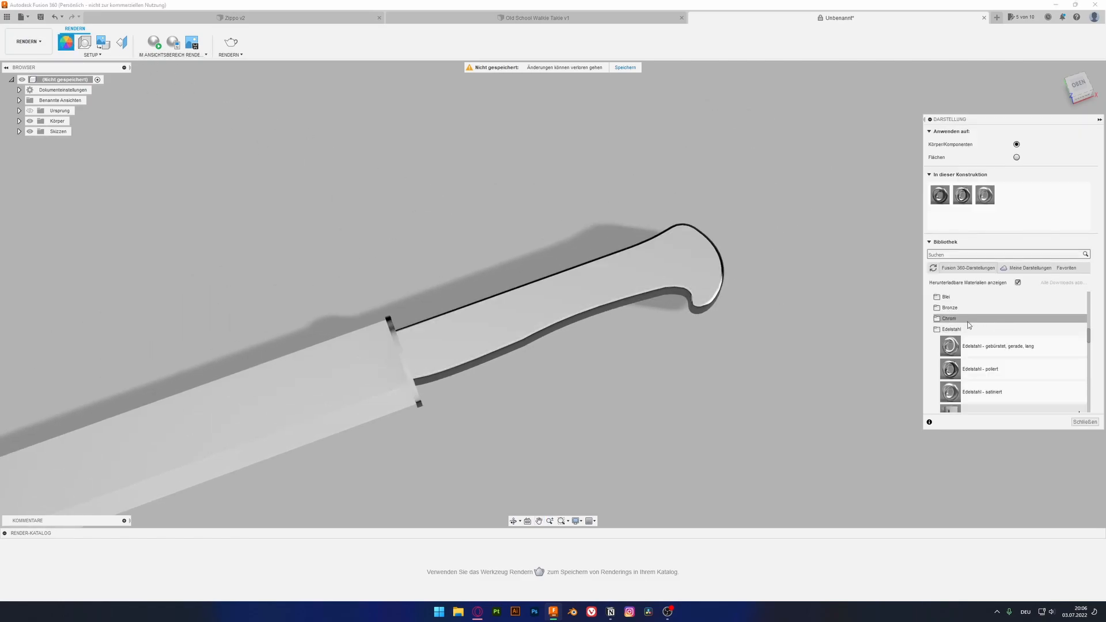
click(959, 330)
scroll(956, 326, down, 3)
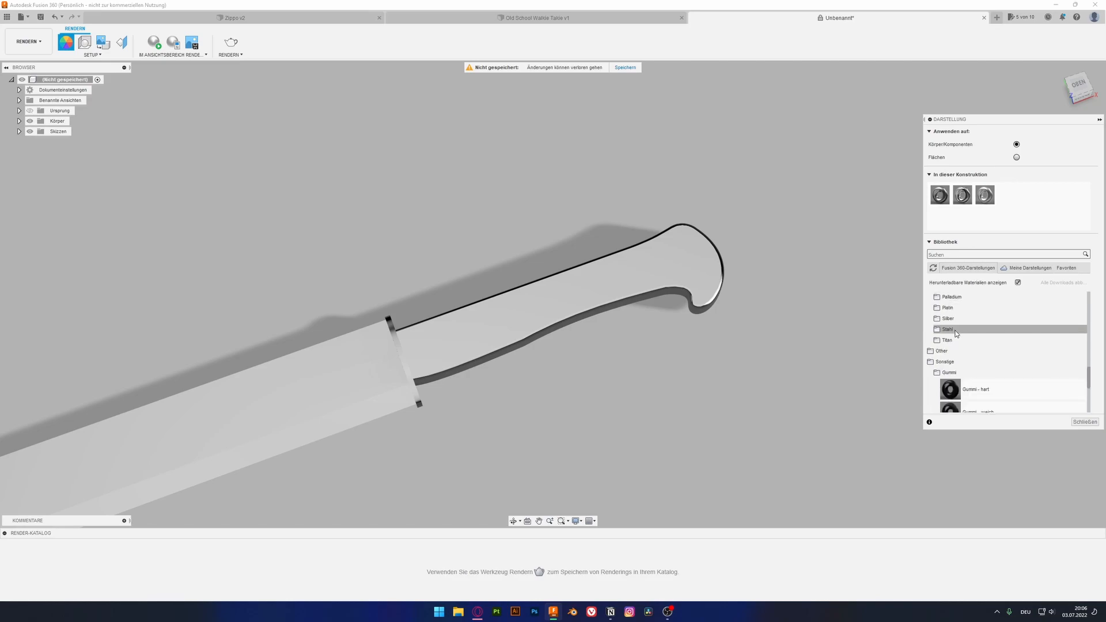
scroll(955, 350, down, 1)
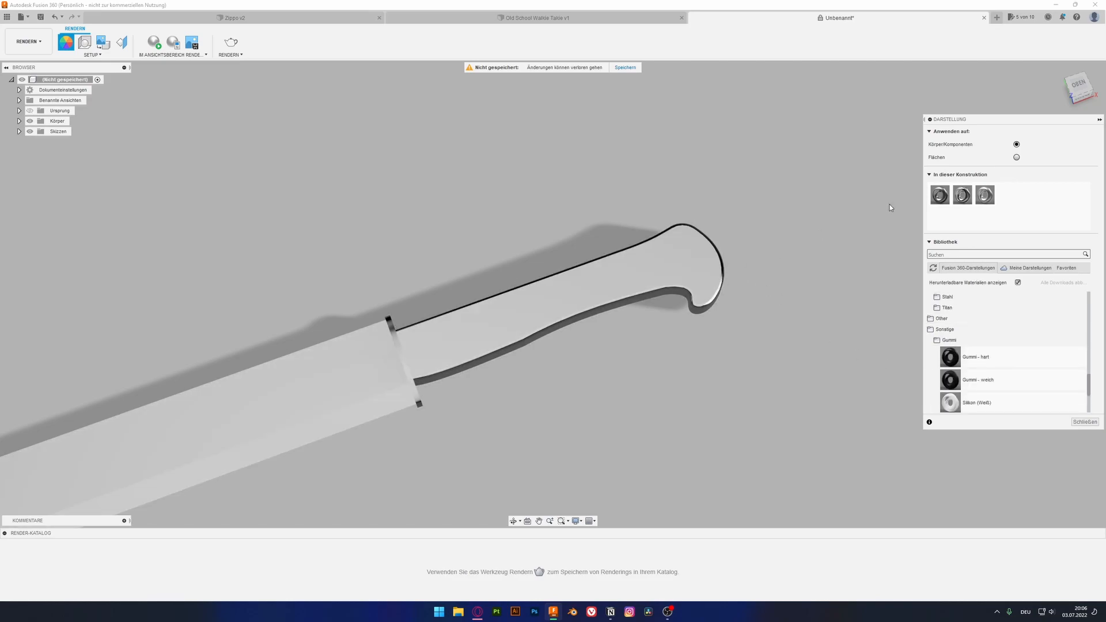
click(1017, 158)
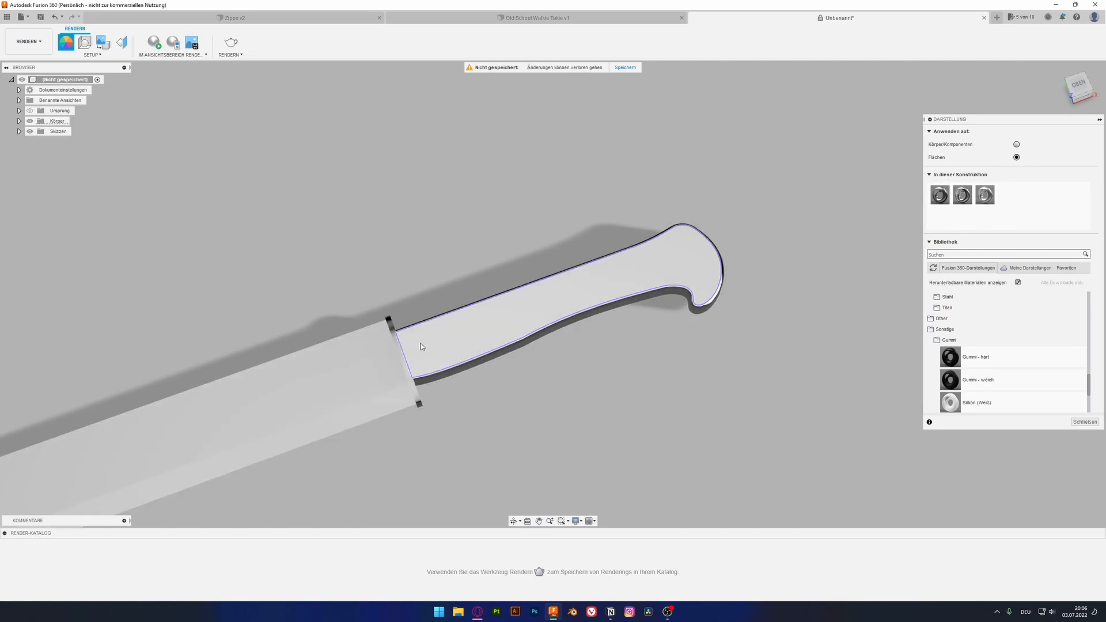
shift+middle_drag(507, 420, 555, 303)
scroll(489, 363, up, 3)
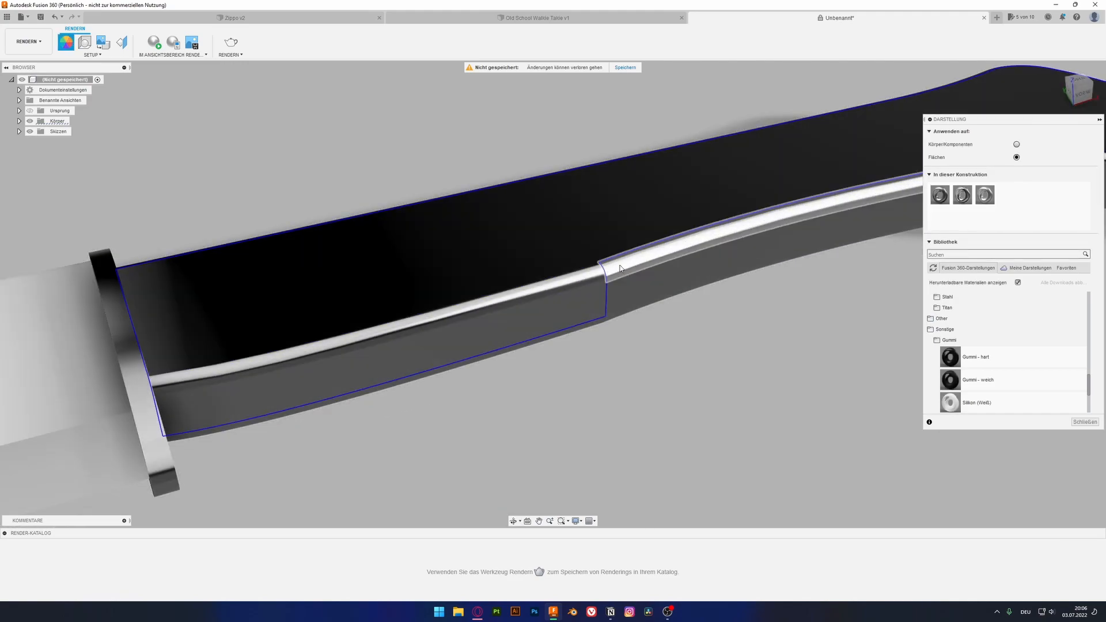
shift+middle_drag(623, 288, 437, 264)
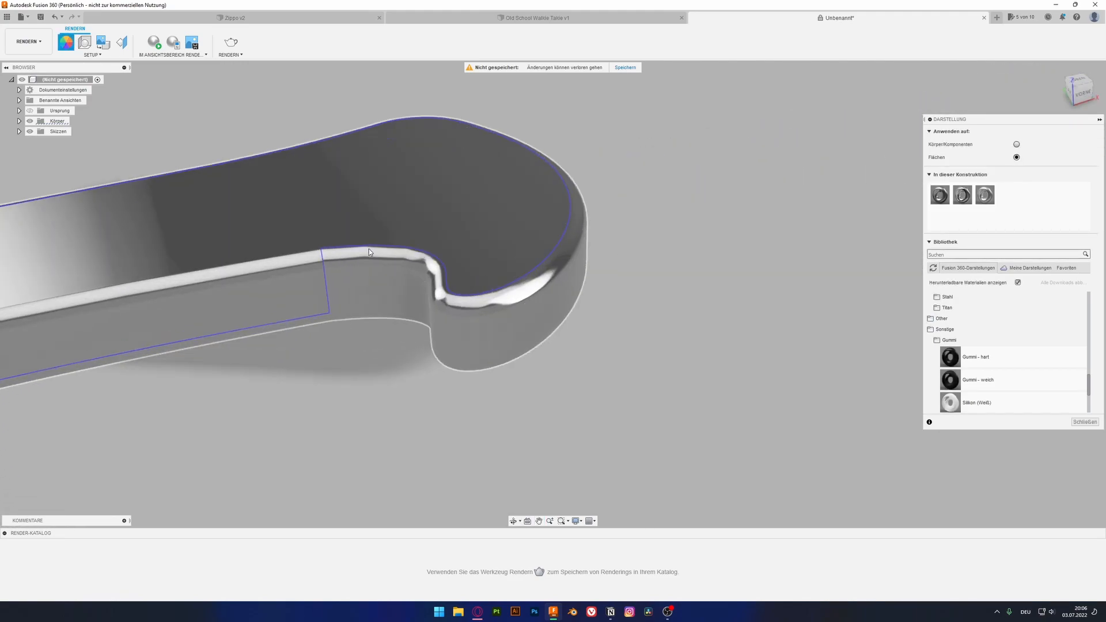
scroll(371, 248, up, 2)
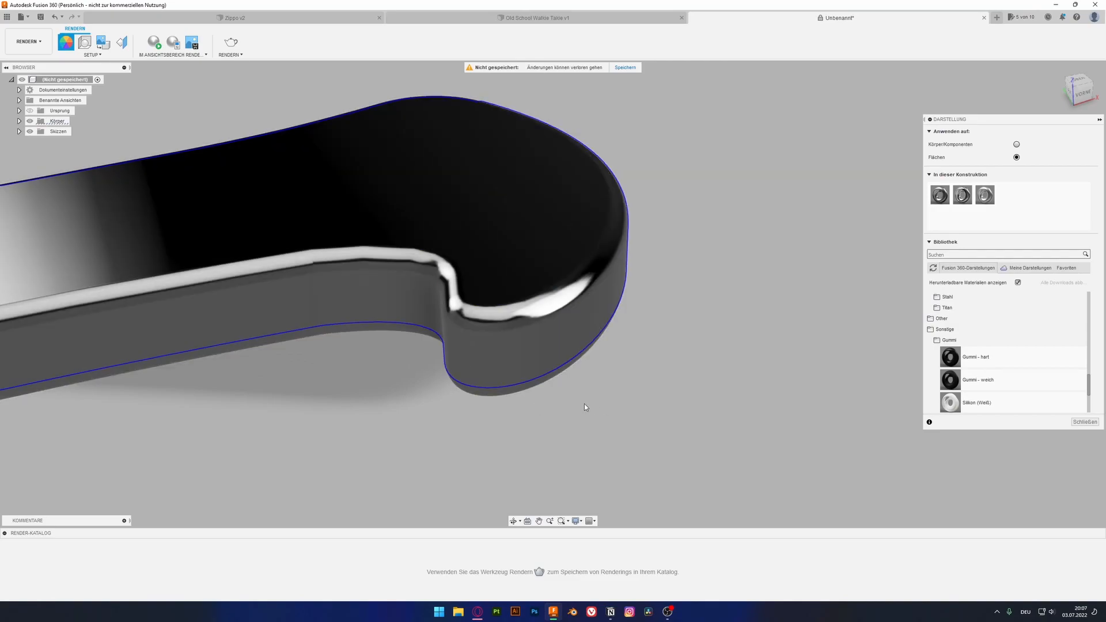
shift+middle_drag(268, 351, 713, 382)
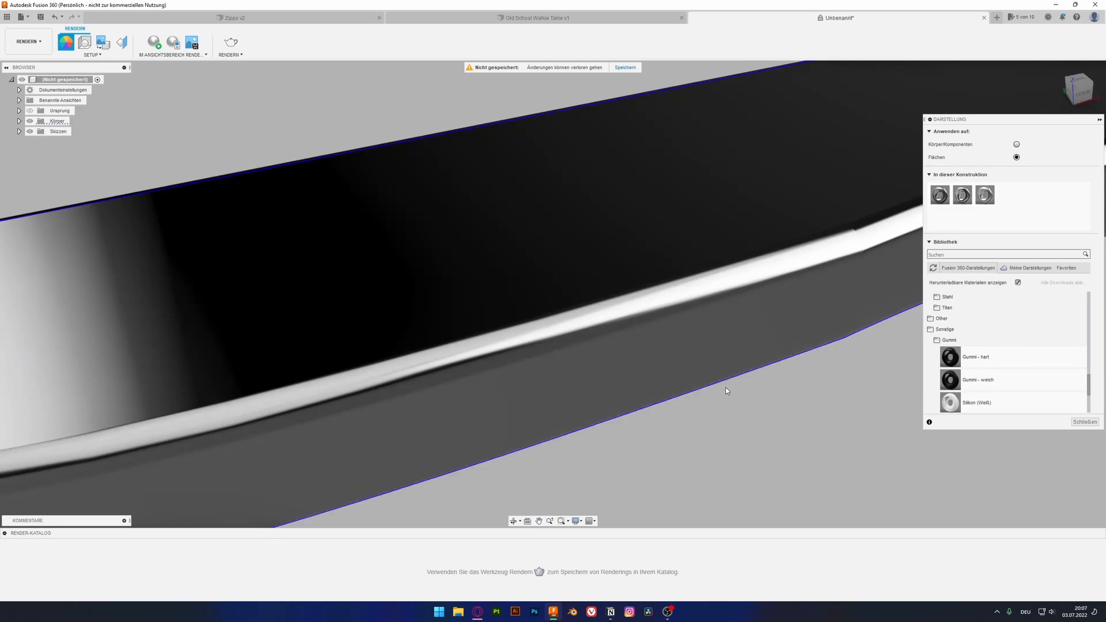
drag(949, 358, 762, 345)
Apply Gummi - hart to the handle's remaining underside, pommel and back faces, including their rounded edges.
mouse_move(745, 378)
shift+middle_down()
mouse_move(724, 326)
mouse_move(601, 337)
mouse_move(550, 282)
shift+middle_up()
scroll(717, 375, down, 5)
scroll(717, 374, up, 5)
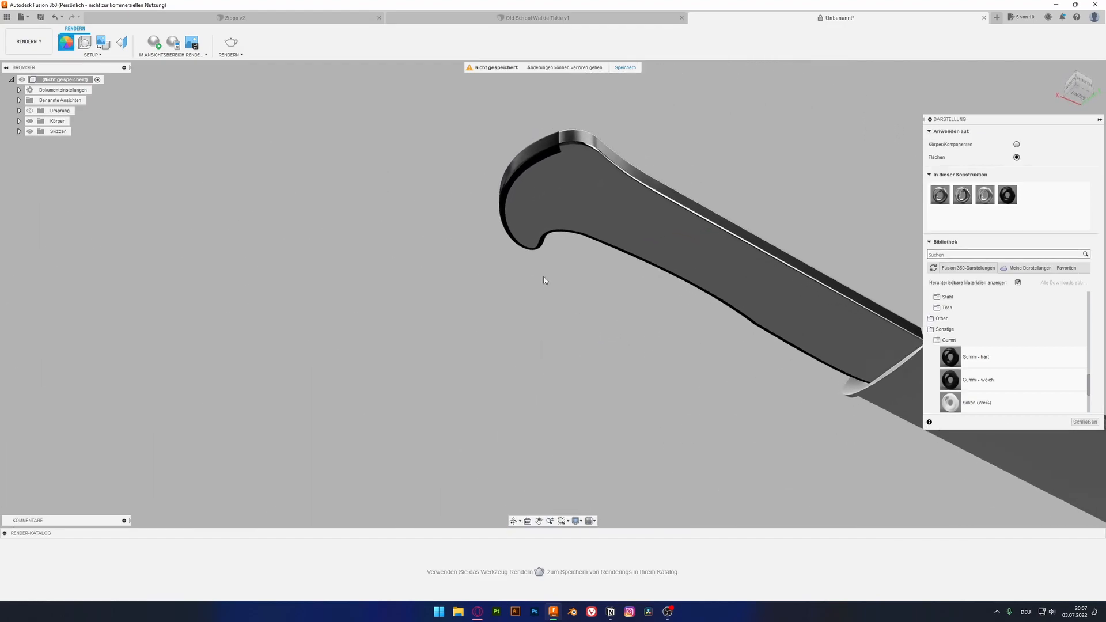
click(532, 218)
middle_drag(533, 217, 380, 248)
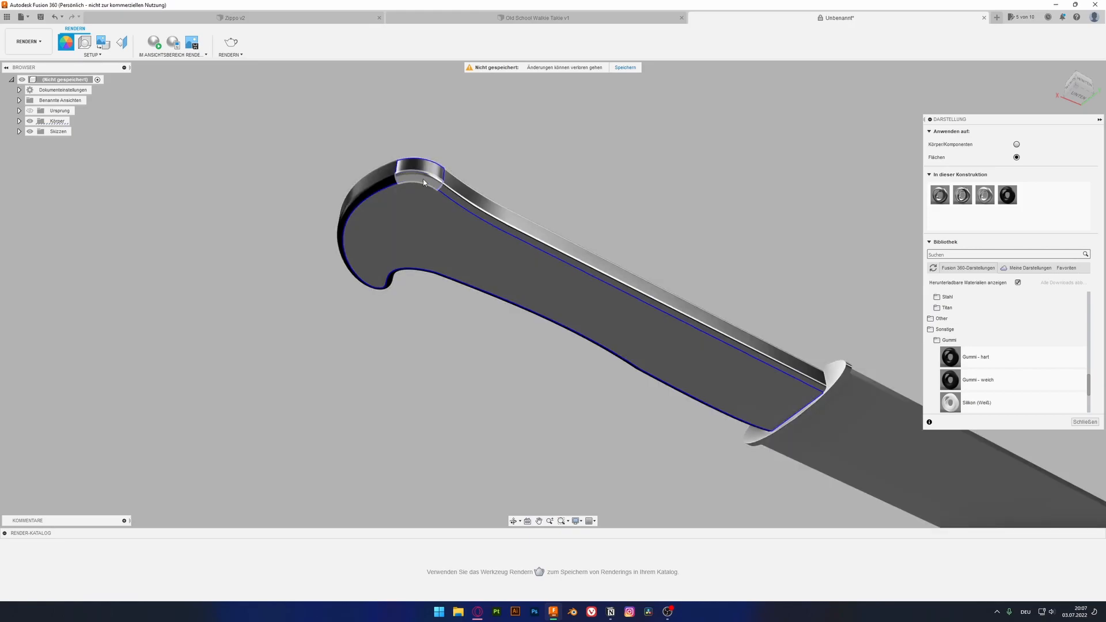
click(484, 206)
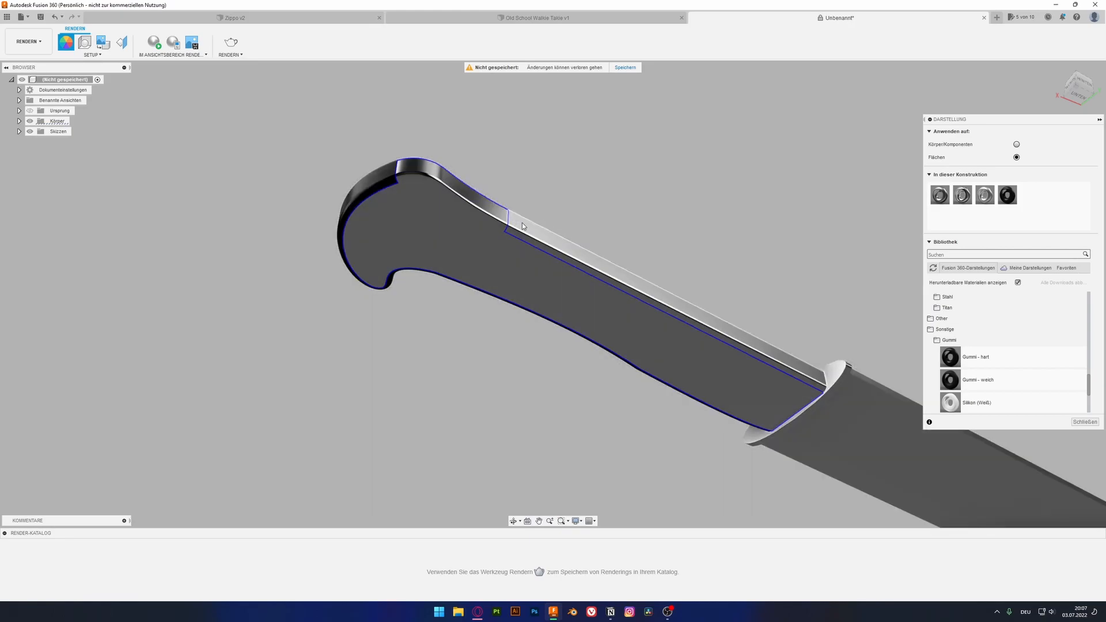
click(522, 223)
shift+middle_drag(778, 222, 576, 299)
scroll(402, 311, up, 3)
mouse_move(403, 311)
shift+middle_down()
mouse_move(412, 266)
mouse_move(530, 264)
shift+middle_up()
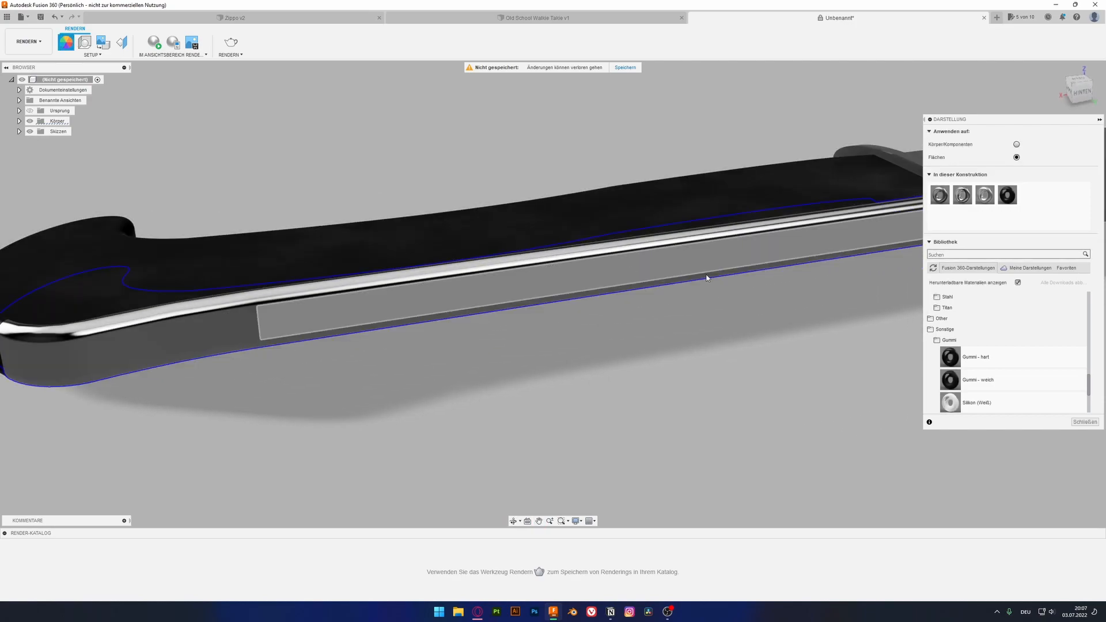
drag(1008, 195, 763, 264)
Browse the steel and iron appearances, then apply the design's existing Edelstahl - satiniert to the guard face between blade and handle.
mouse_move(610, 403)
shift+middle_down()
mouse_move(477, 413)
mouse_move(536, 375)
mouse_move(553, 412)
mouse_move(605, 389)
shift+middle_up()
middle_drag(605, 389, 1098, 345)
scroll(974, 368, down, 3)
scroll(957, 369, up, 4)
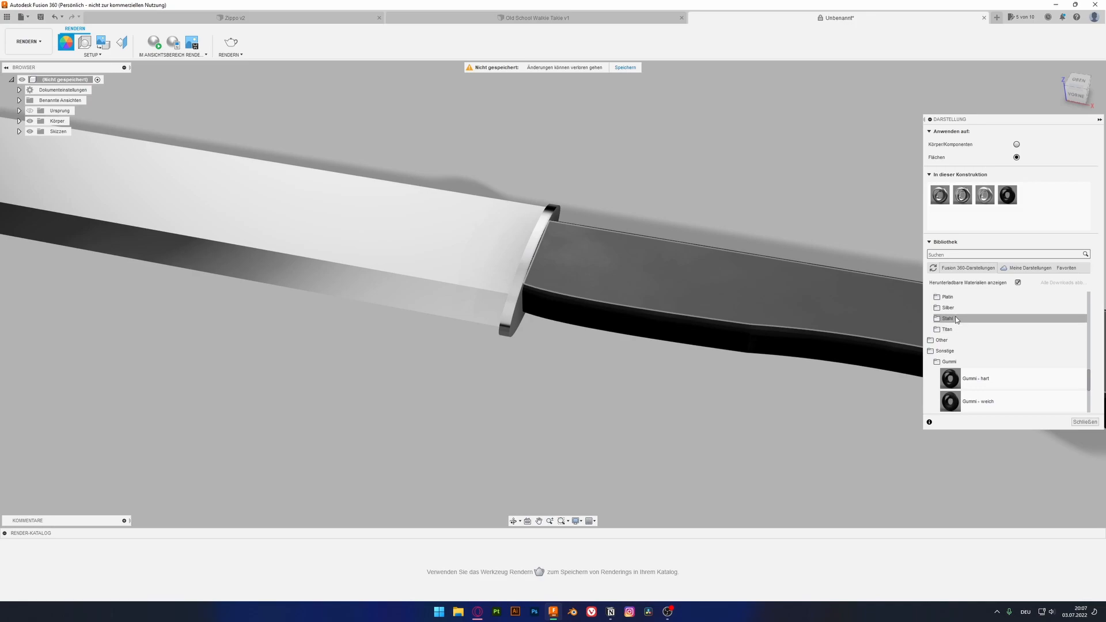
click(957, 320)
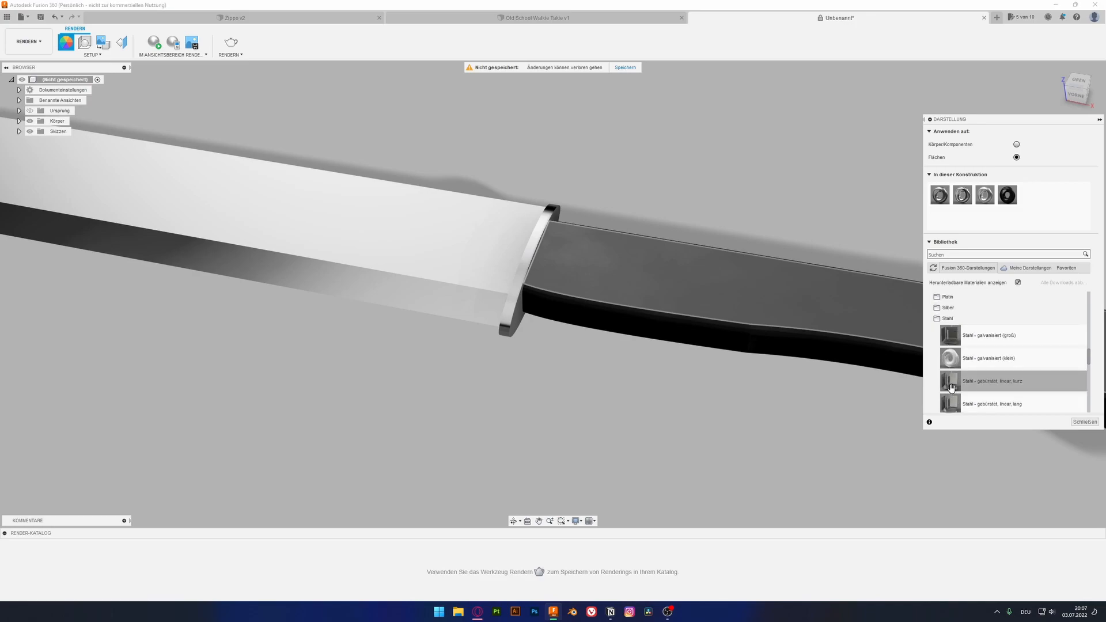
click(948, 319)
scroll(951, 320, up, 3)
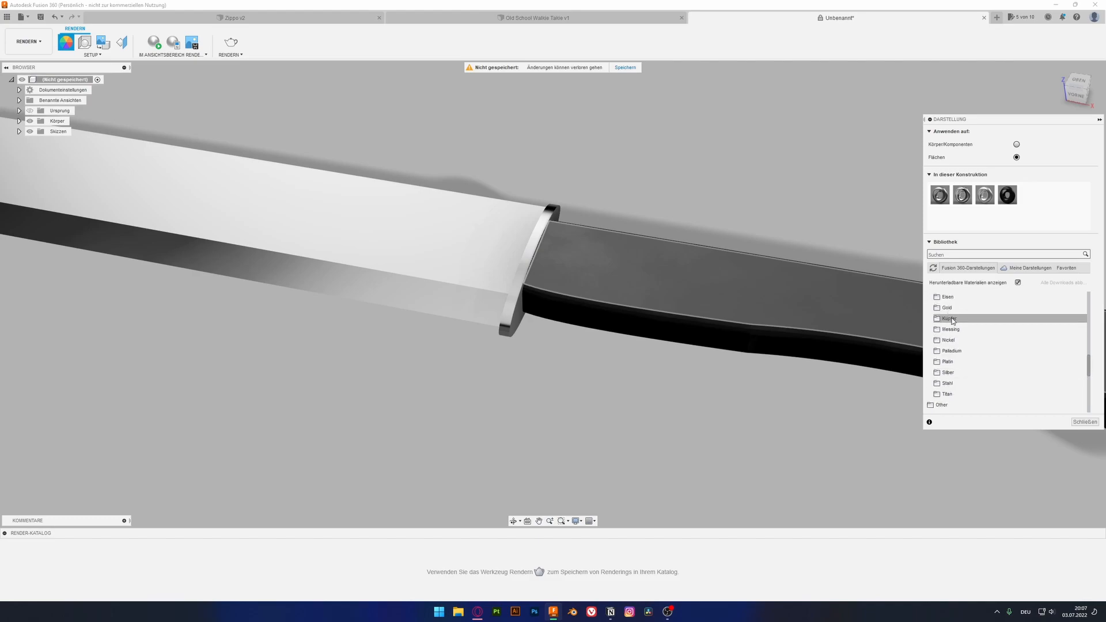
click(956, 298)
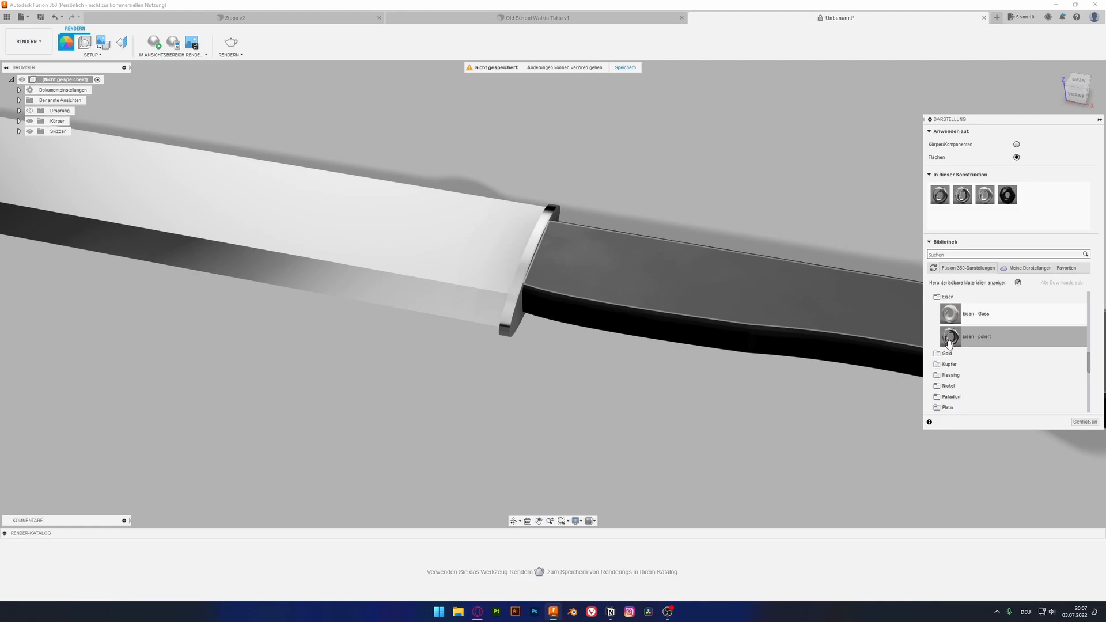
scroll(951, 364, down, 2)
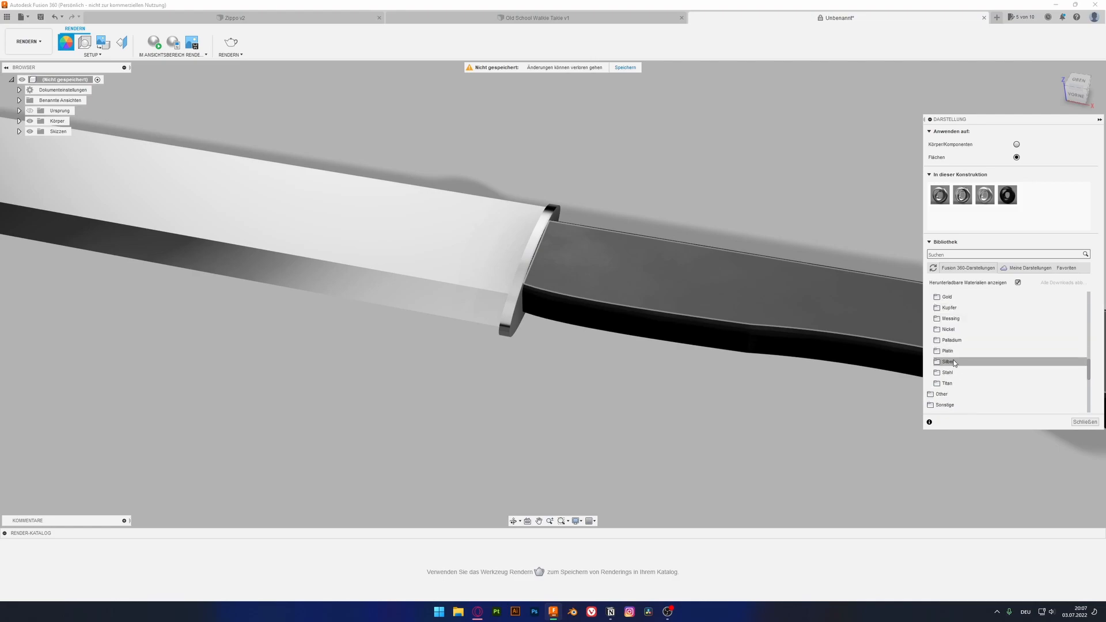
drag(984, 196, 541, 236)
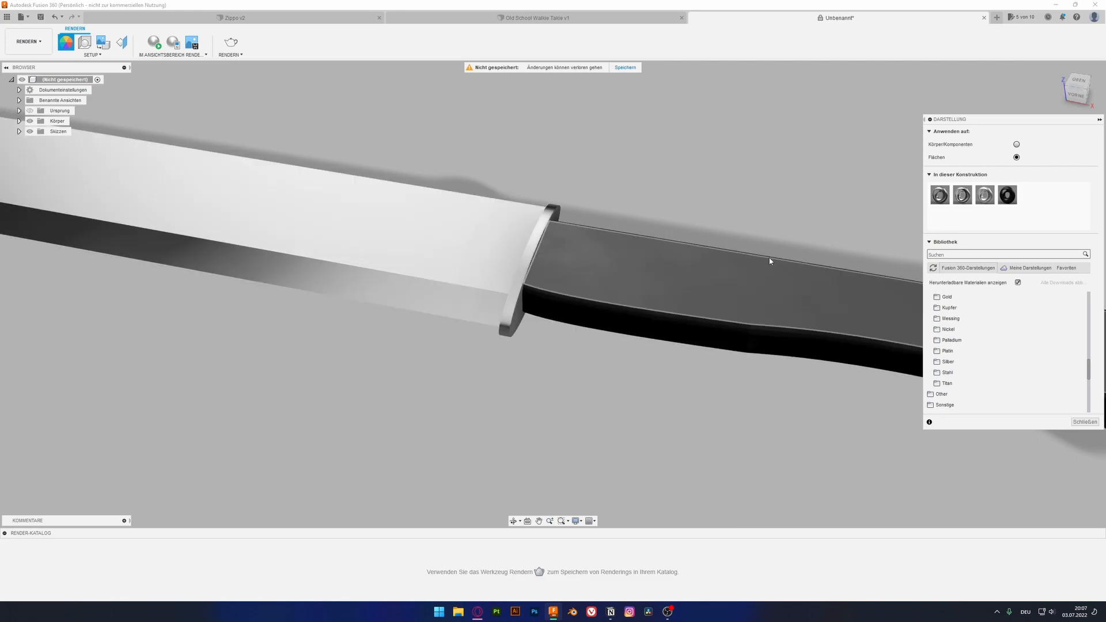
Apply the design's existing steel appearance to the guard face and finish assigning appearances.
shift+middle_drag(596, 319, 506, 323)
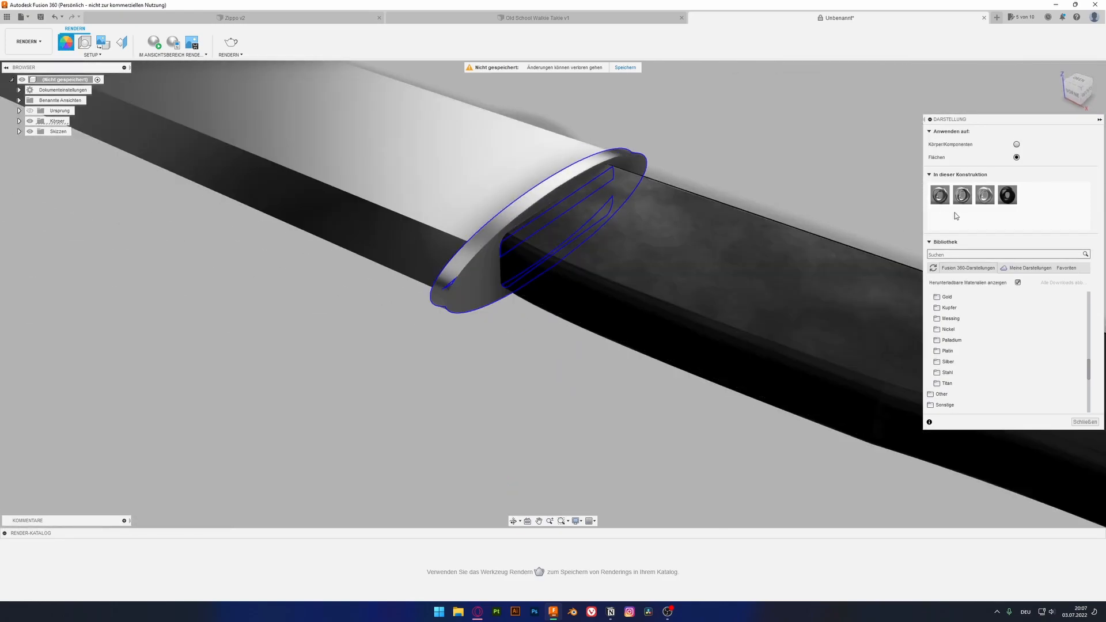
drag(985, 195, 478, 272)
scroll(478, 272, down, 5)
click(33, 43)
click(34, 93)
Start in-canvas rendering and inspect the whole knife with the blade tip towards the viewer.
click(153, 43)
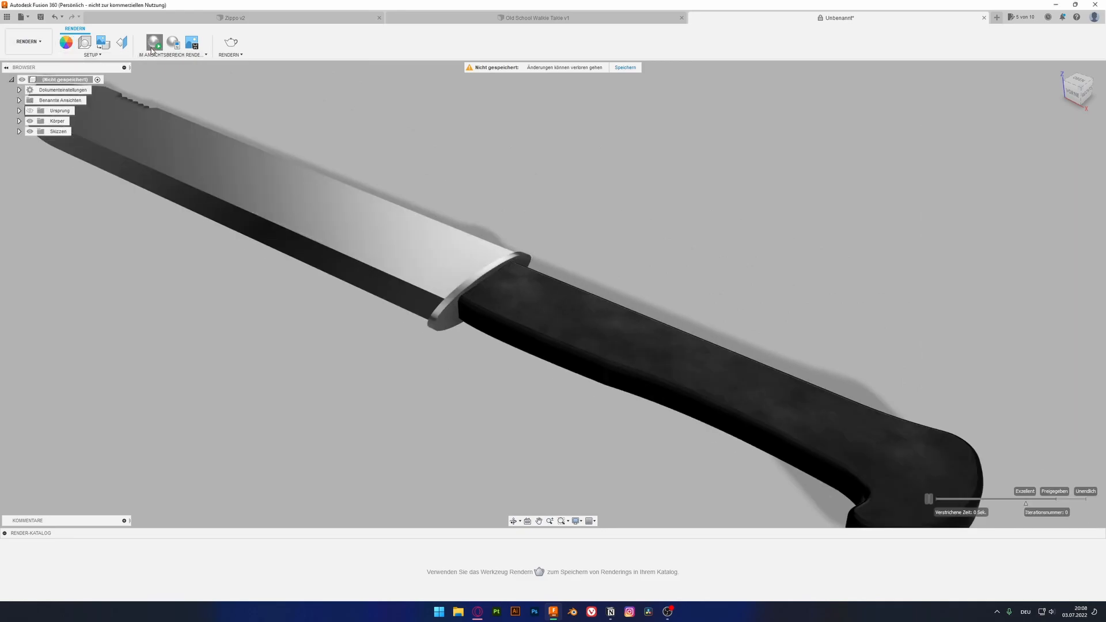
scroll(283, 235, down, 3)
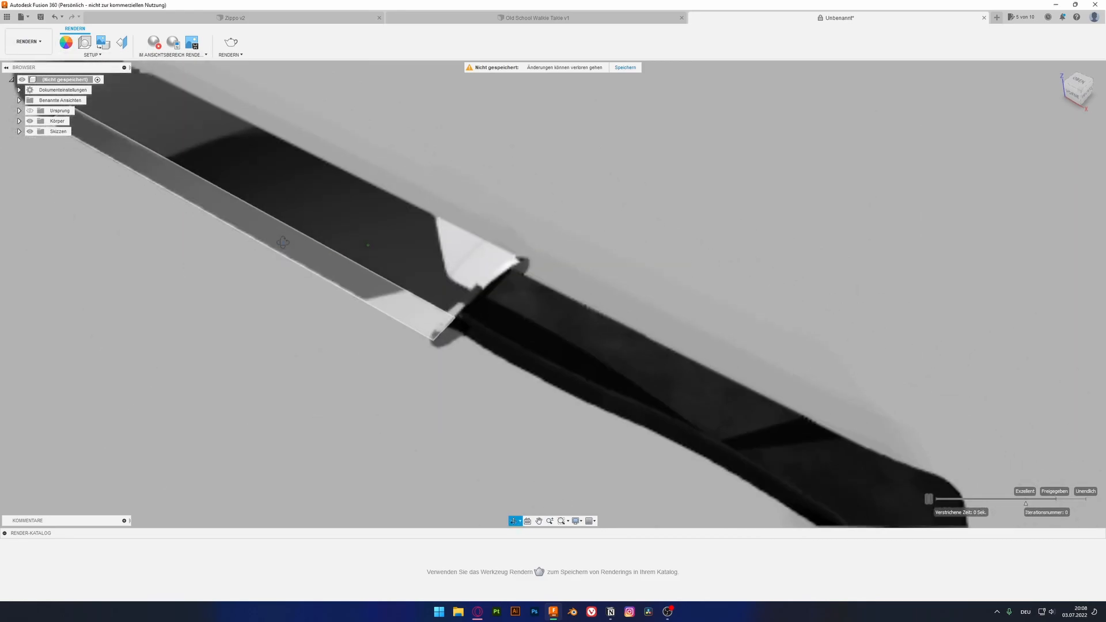
middle_drag(289, 299, 407, 316)
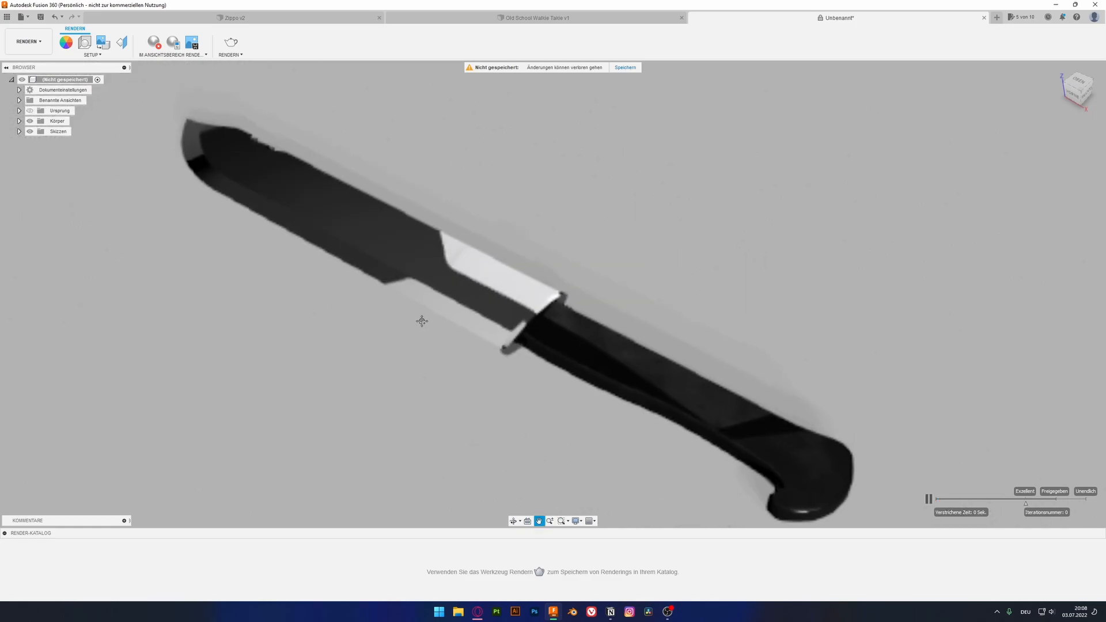
shift+middle_drag(542, 288, 361, 170)
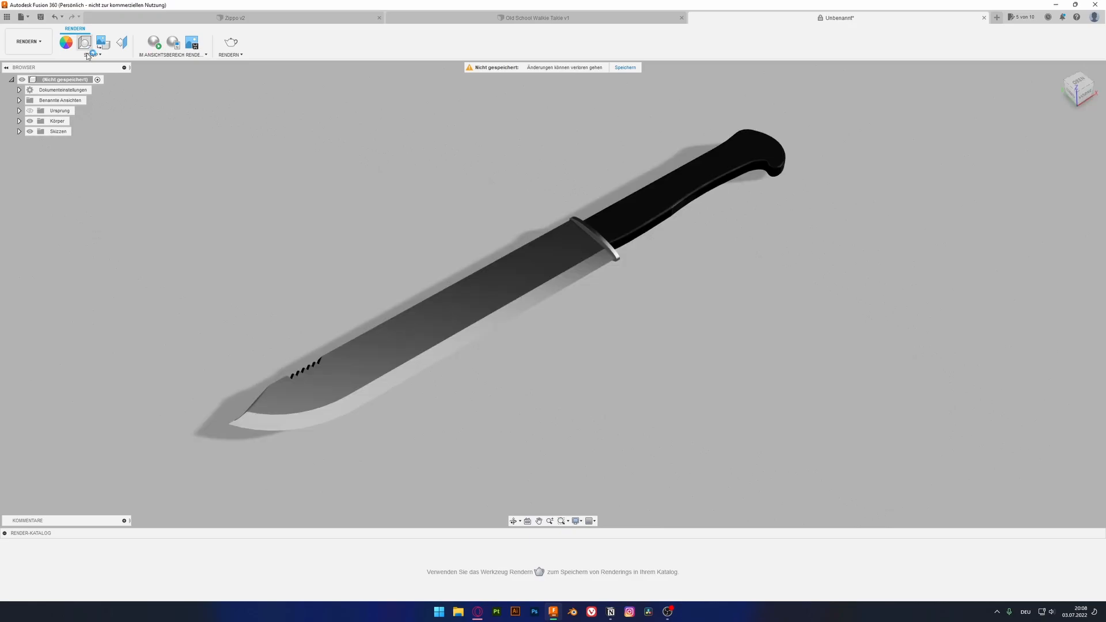
Turn on ground reflections in the scene settings and start in-canvas rendering of the knife.
click(88, 54)
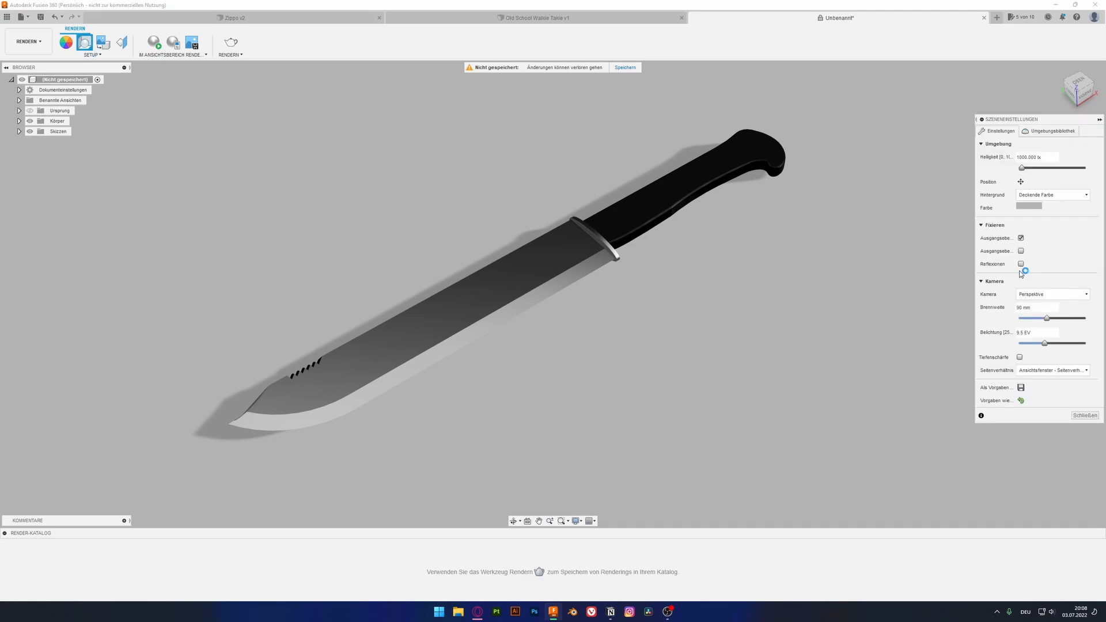
click(1021, 264)
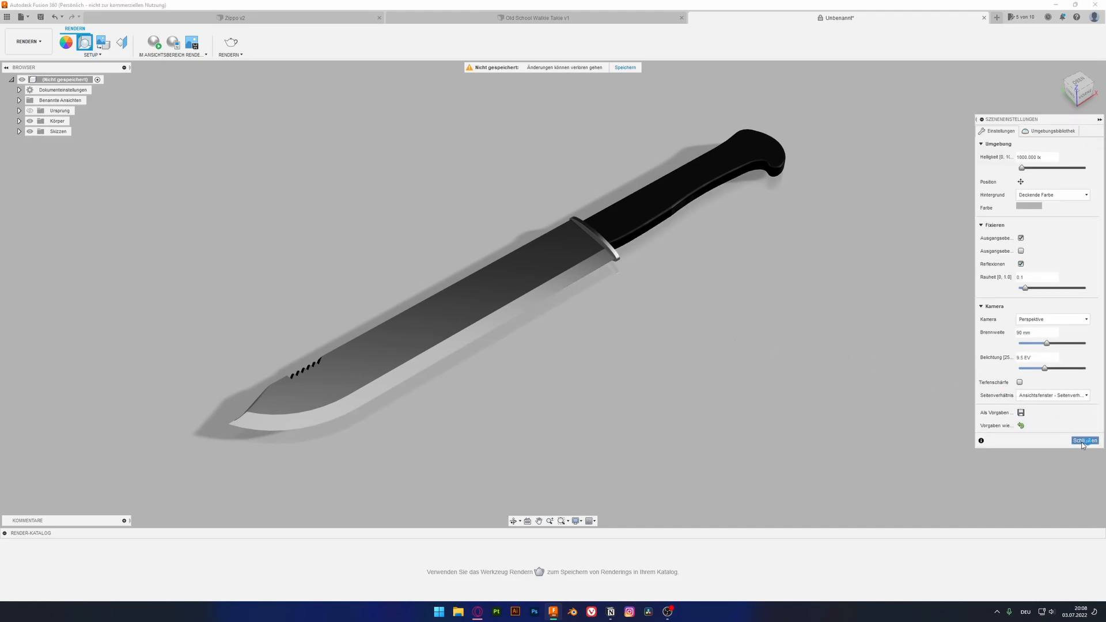
click(1083, 441)
shift+middle_drag(605, 286, 591, 288)
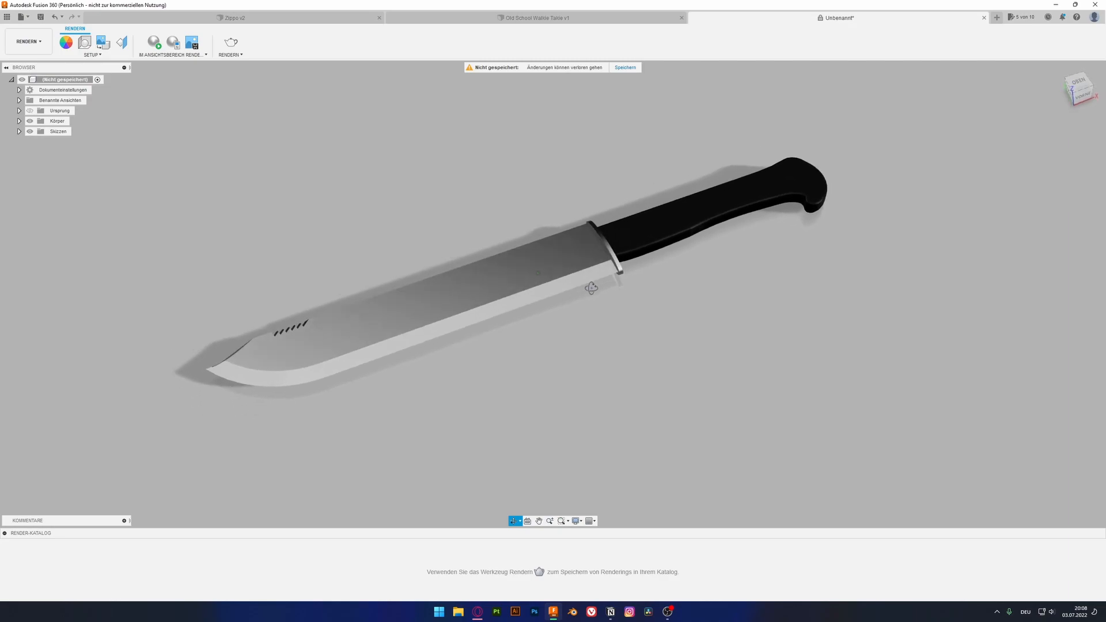
click(153, 44)
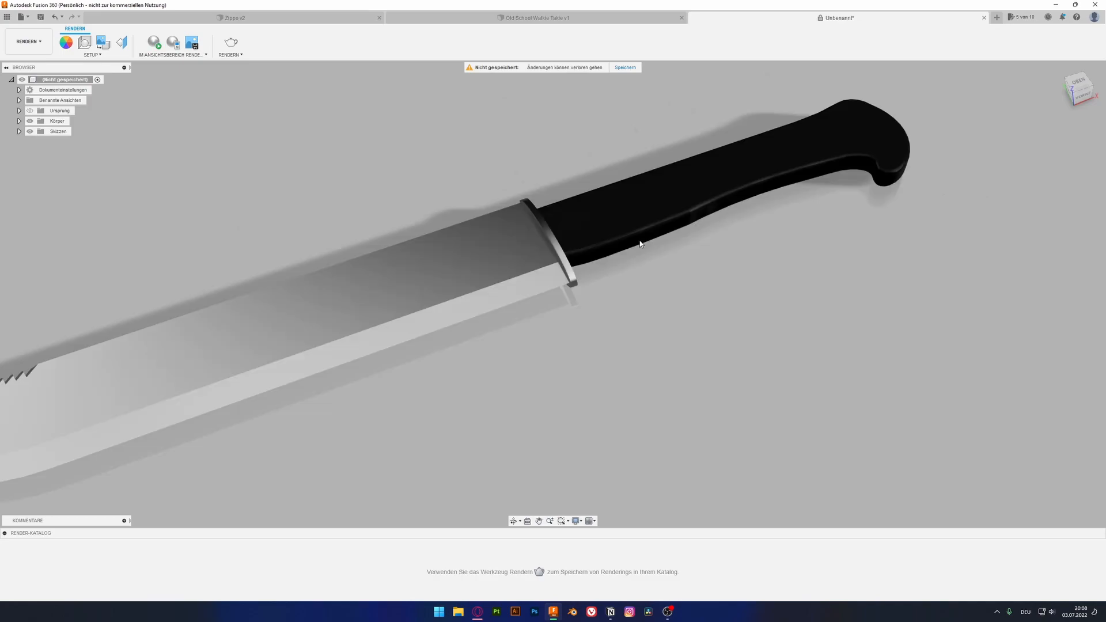
Apply the design's existing Gummi - hart appearance to the entire guard body so it matches the handle.
scroll(640, 229, up, 1)
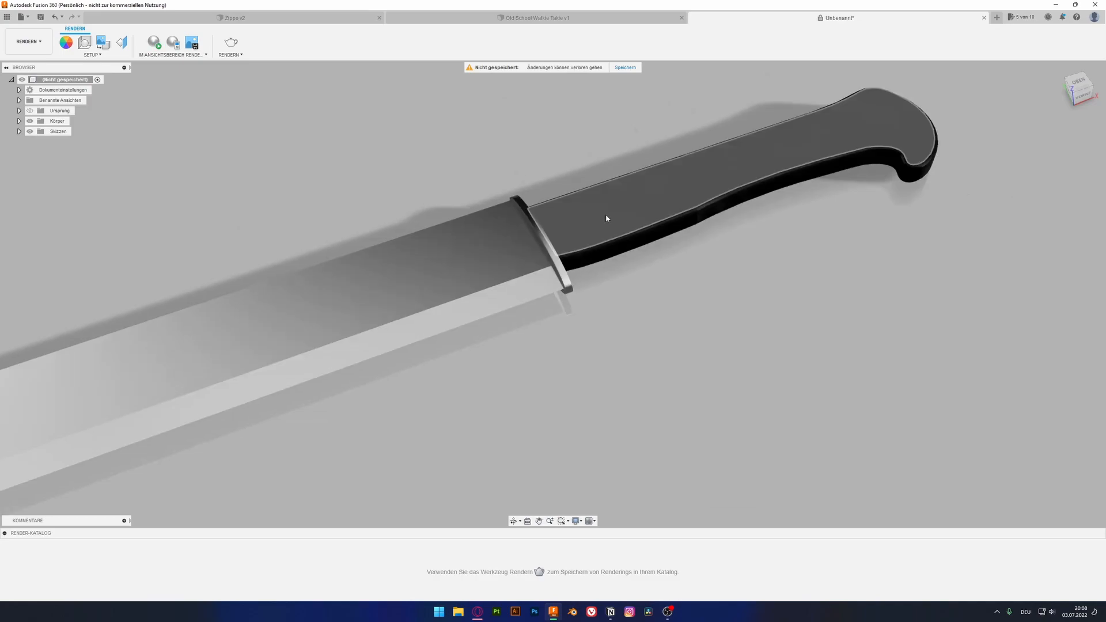
scroll(432, 186, up, 3)
click(34, 50)
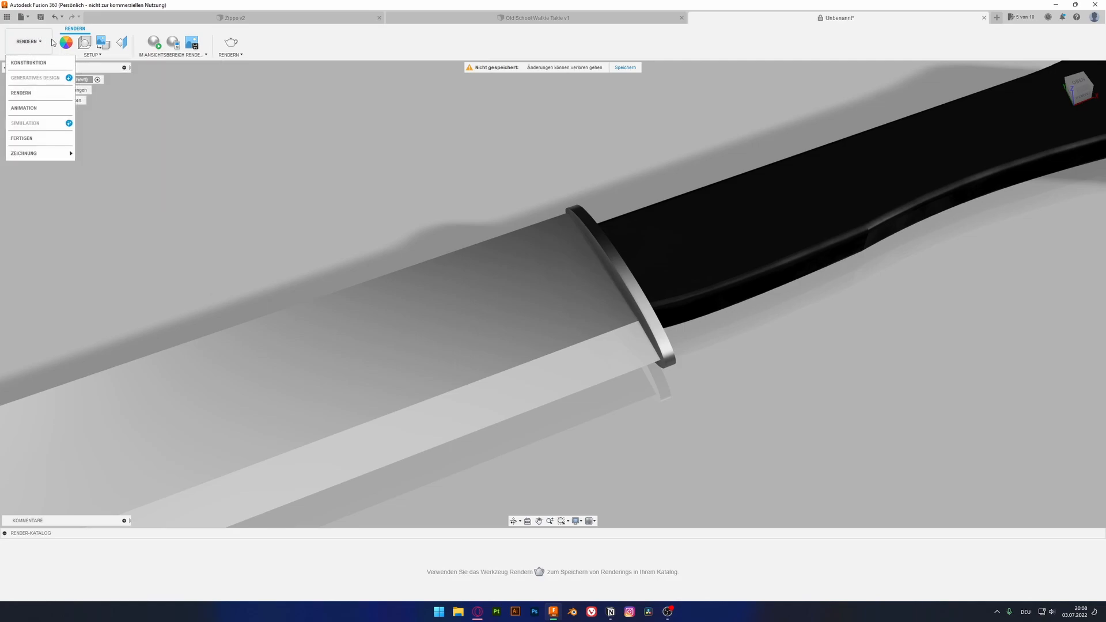
click(377, 201)
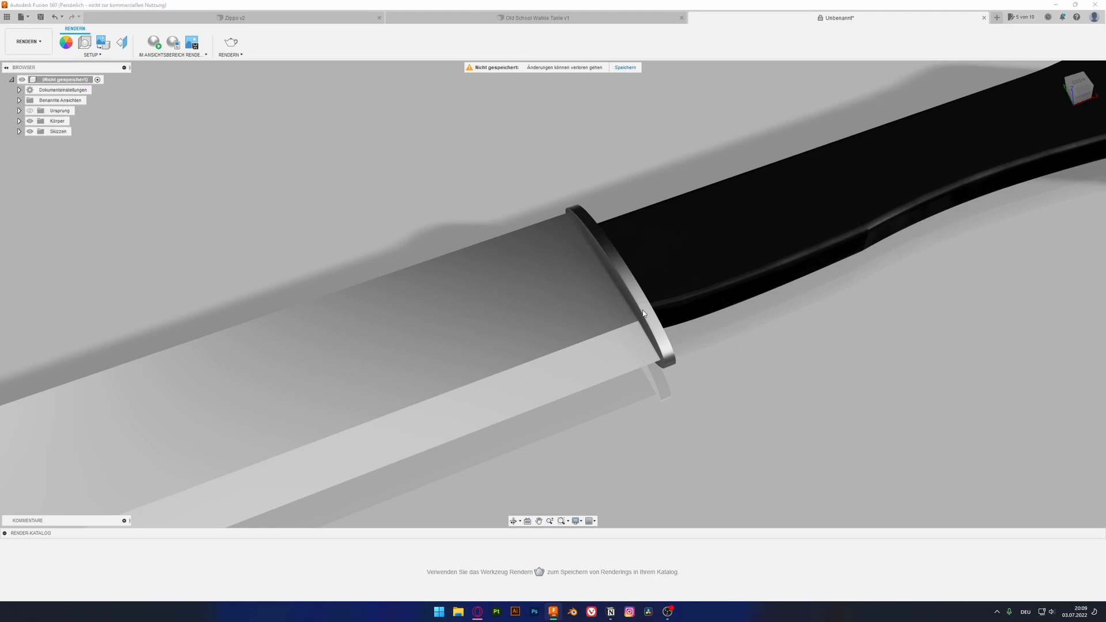
click(73, 46)
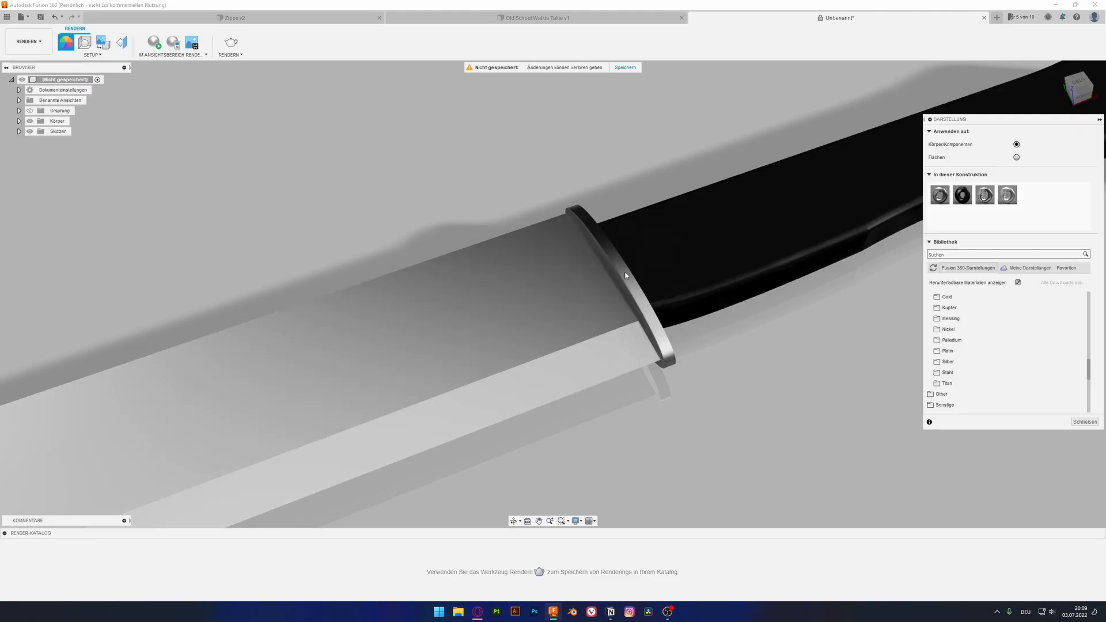
scroll(606, 296, up, 4)
click(606, 297)
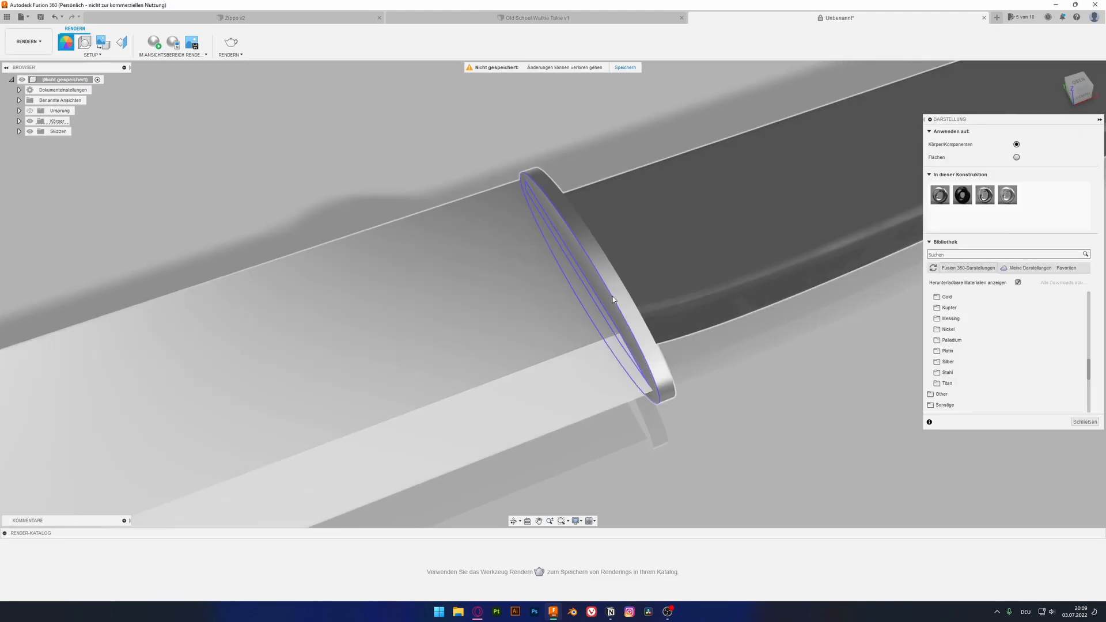
shift+middle_drag(619, 295, 582, 351)
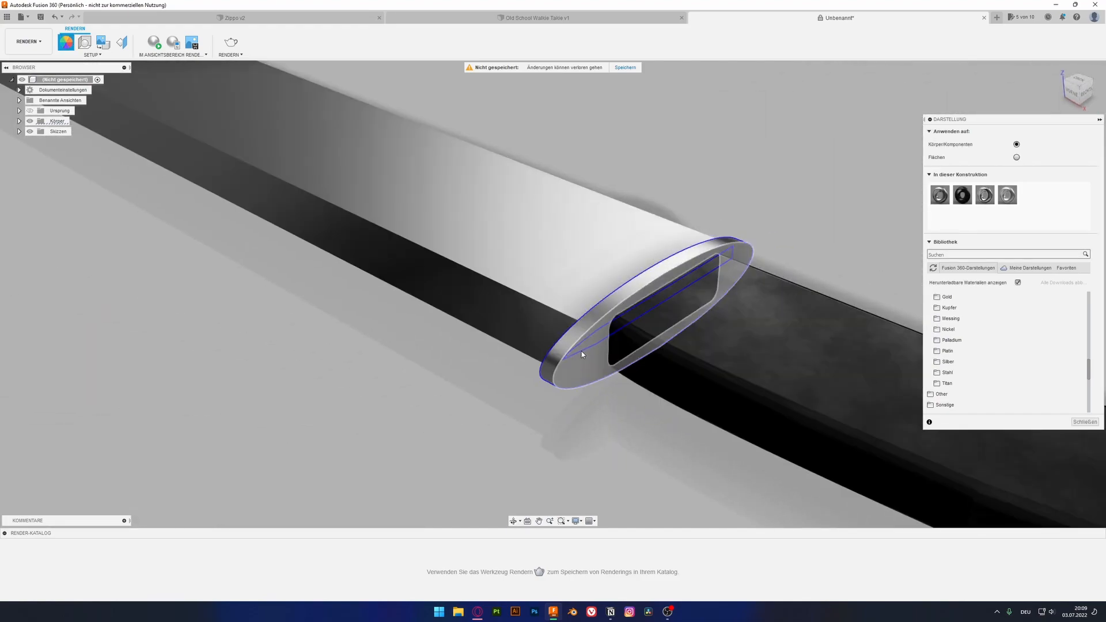
drag(958, 195, 575, 365)
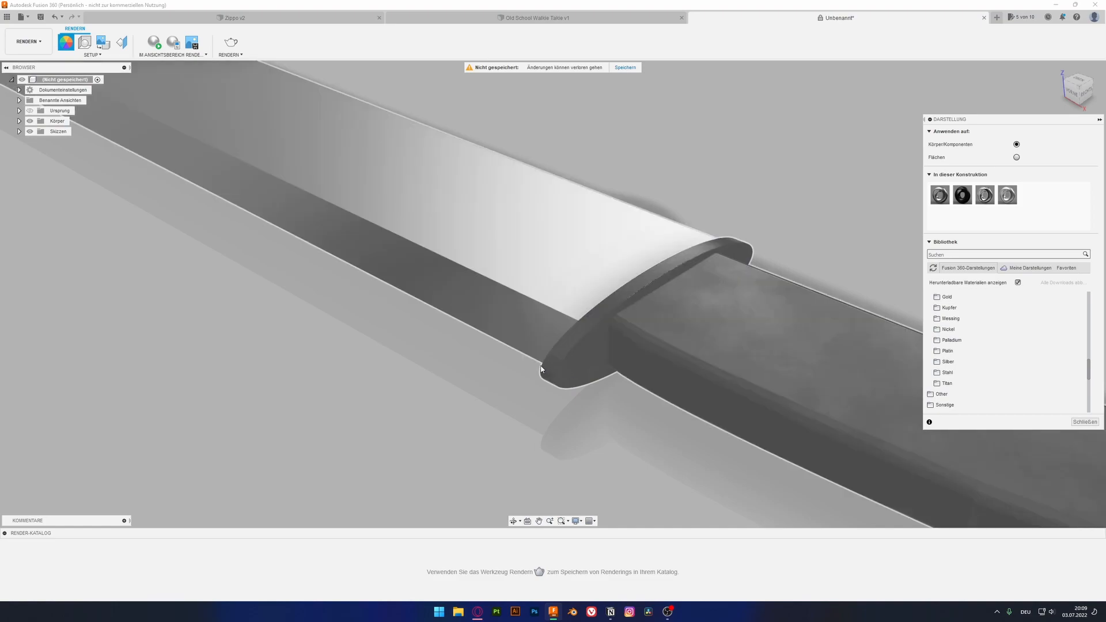
shift+middle_drag(383, 333, 490, 253)
scroll(463, 351, down, 4)
shift+middle_drag(490, 253, 442, 278)
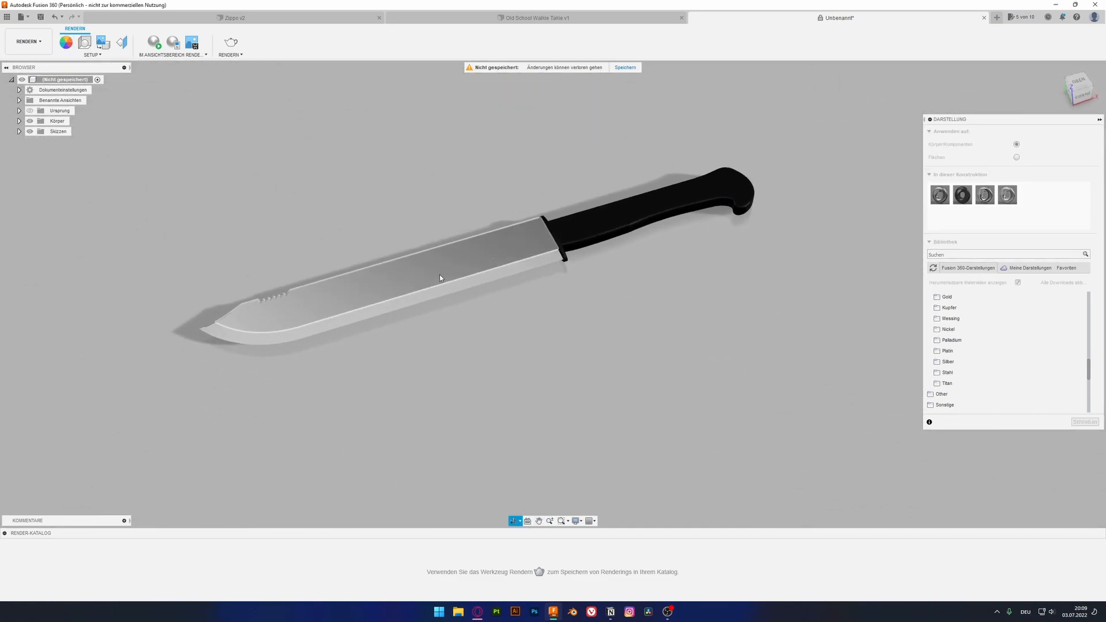
Return to the design workspace and offset the guard's outer rim face by 3 mm.
click(28, 41)
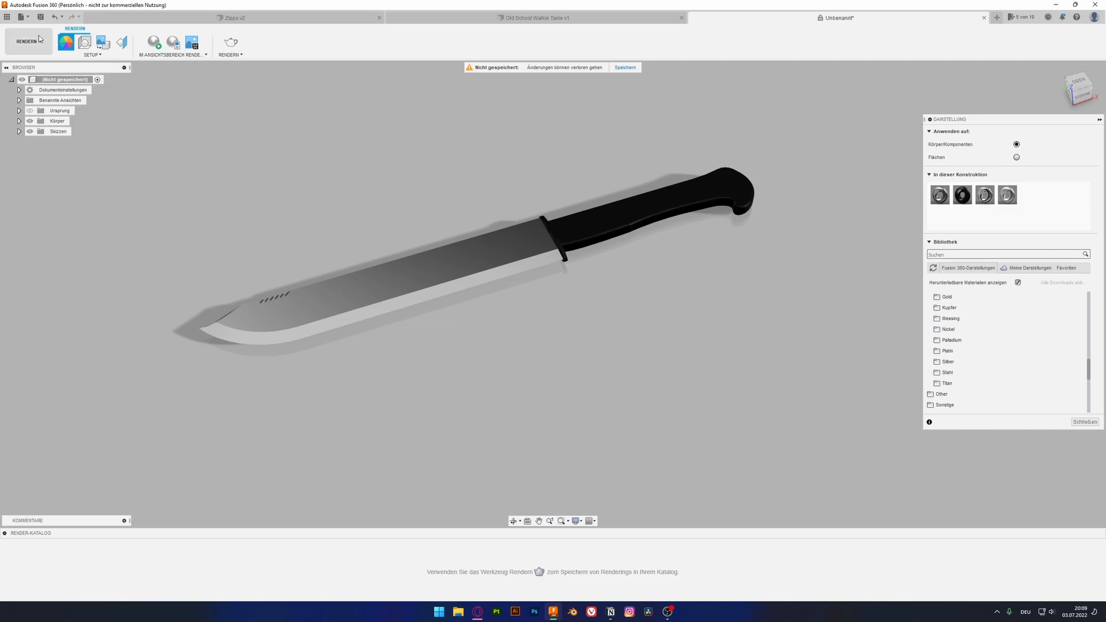
click(35, 62)
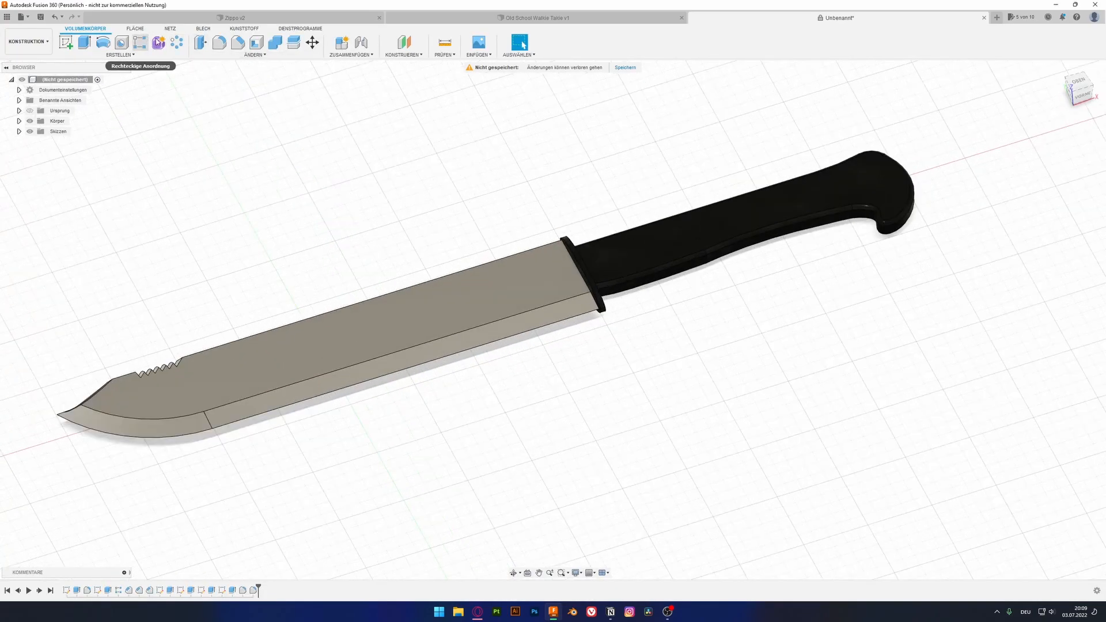
click(240, 55)
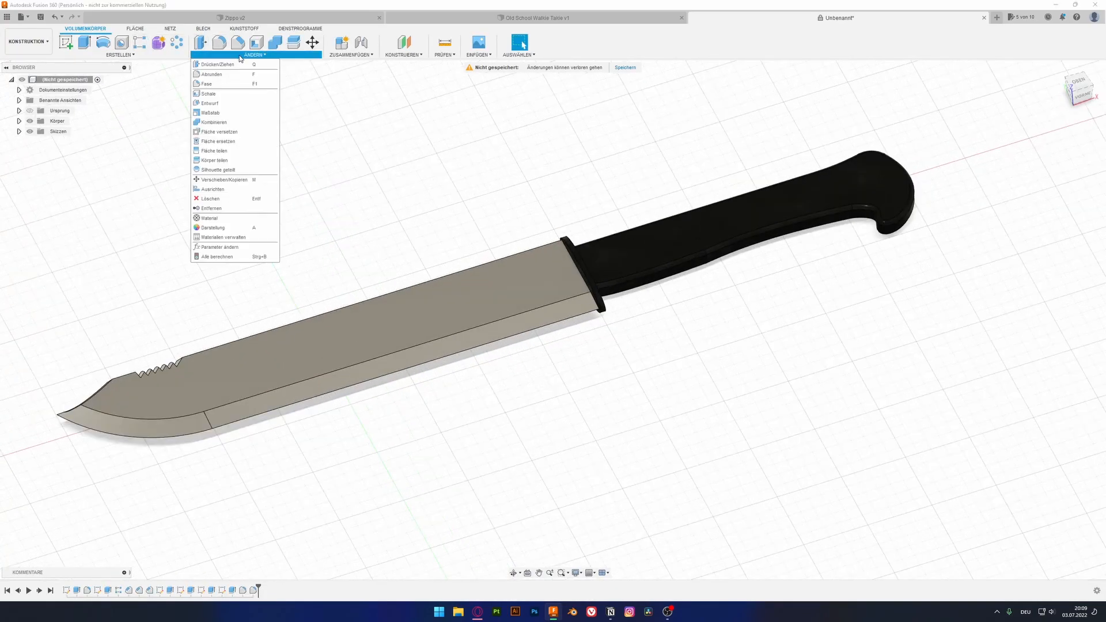
click(234, 133)
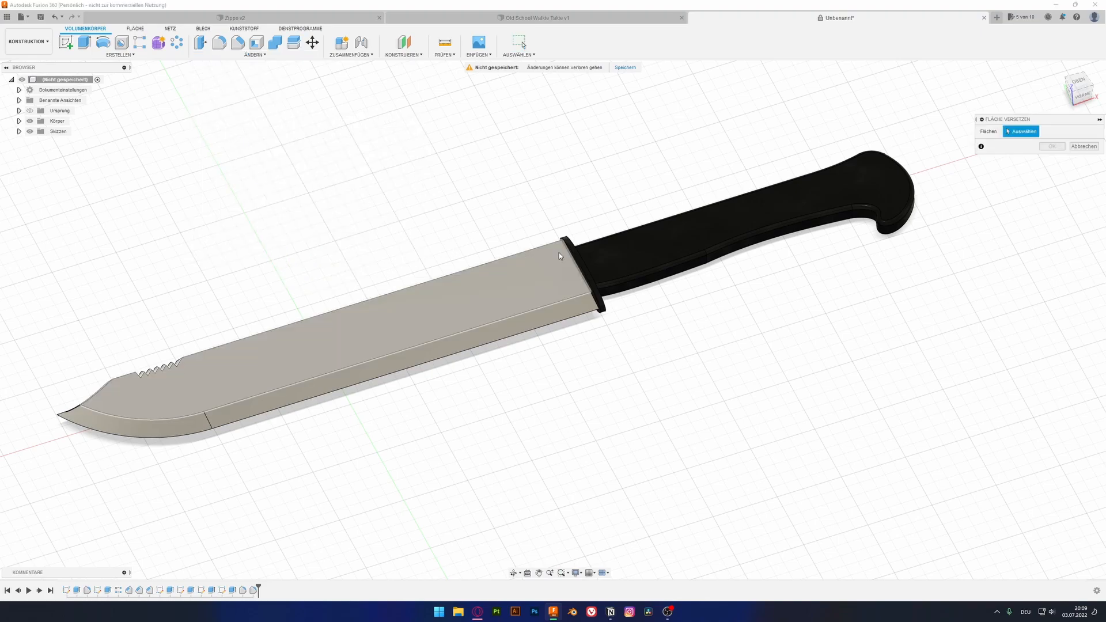
scroll(562, 250, up, 3)
click(571, 238)
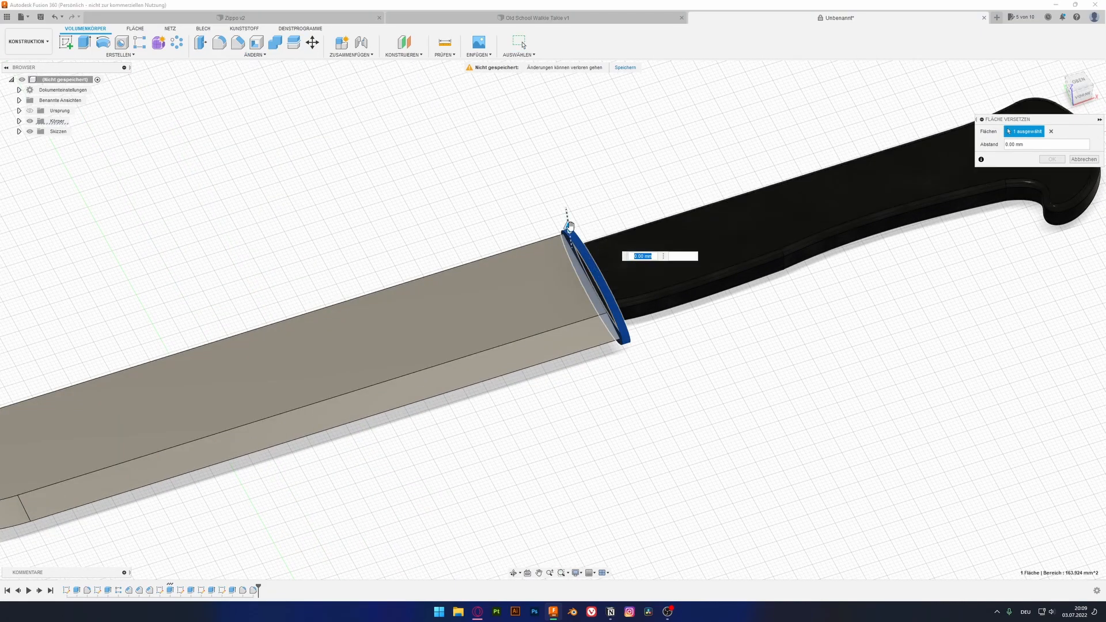
text(3)
key(Return)
Adjust the guard rim's offset directly on the model and accept the enlarged guard.
shift+middle_drag(441, 211, 379, 186)
drag(593, 335, 599, 326)
key(Return)
shift+middle_drag(610, 326, 689, 325)
scroll(689, 324, up, 2)
scroll(689, 325, down, 5)
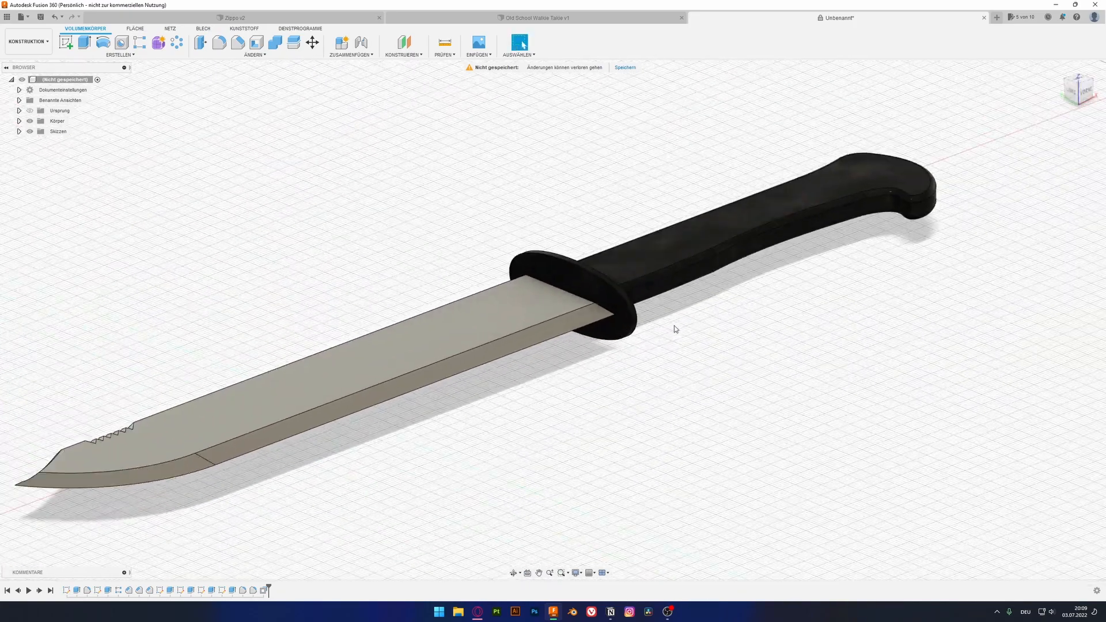
Switch back to the render workspace, align the view to the top-front edge, and render the centred knife in-canvas.
click(27, 42)
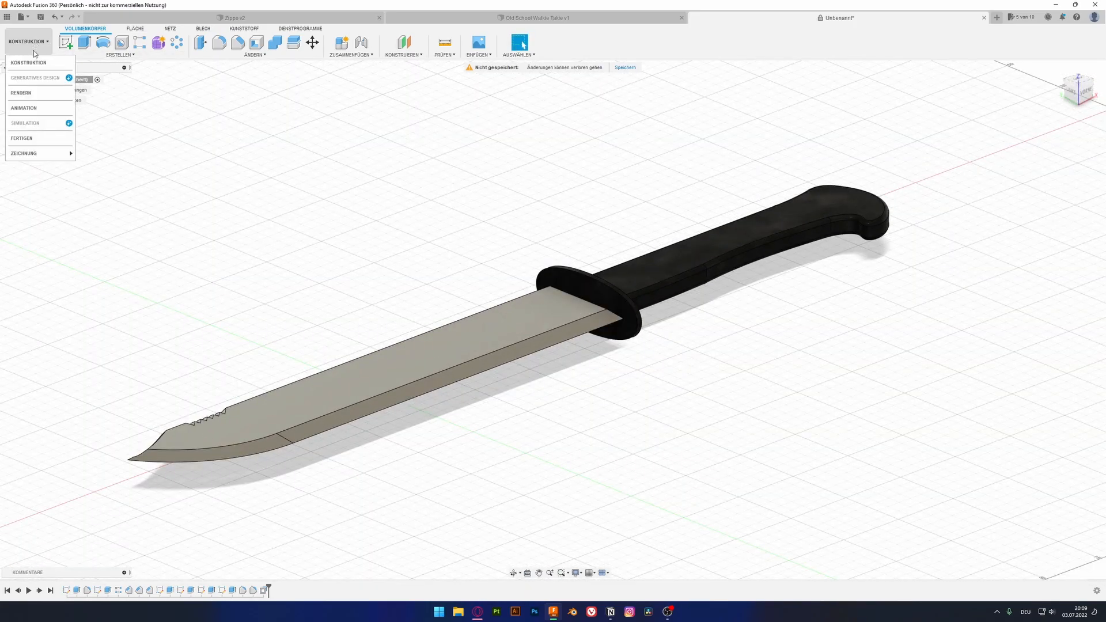
click(33, 92)
shift+middle_drag(358, 171, 336, 199)
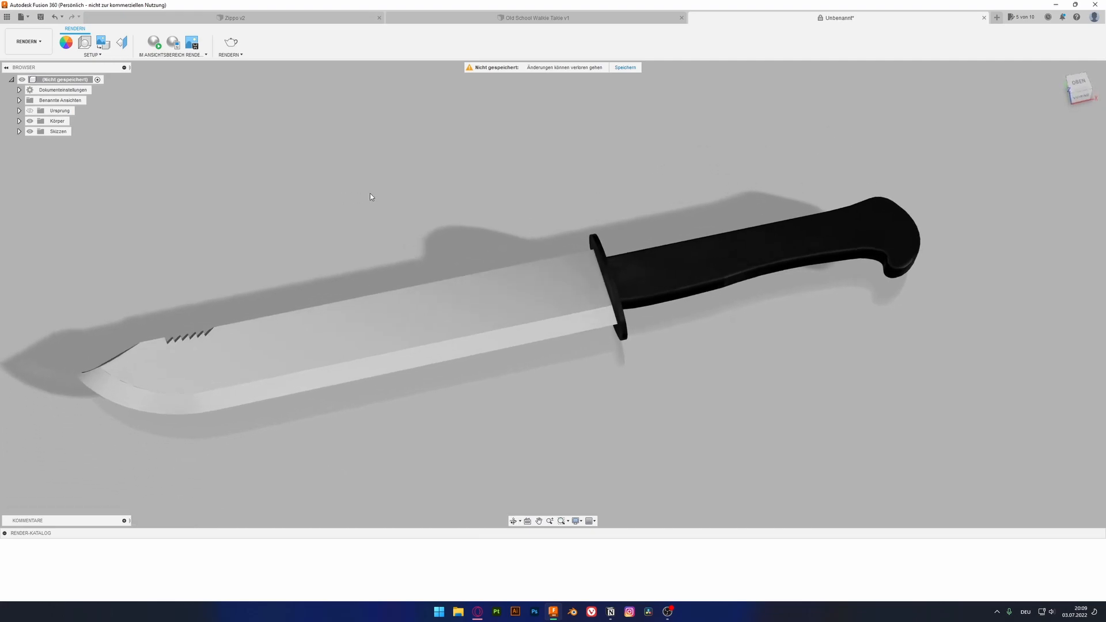
click(1079, 89)
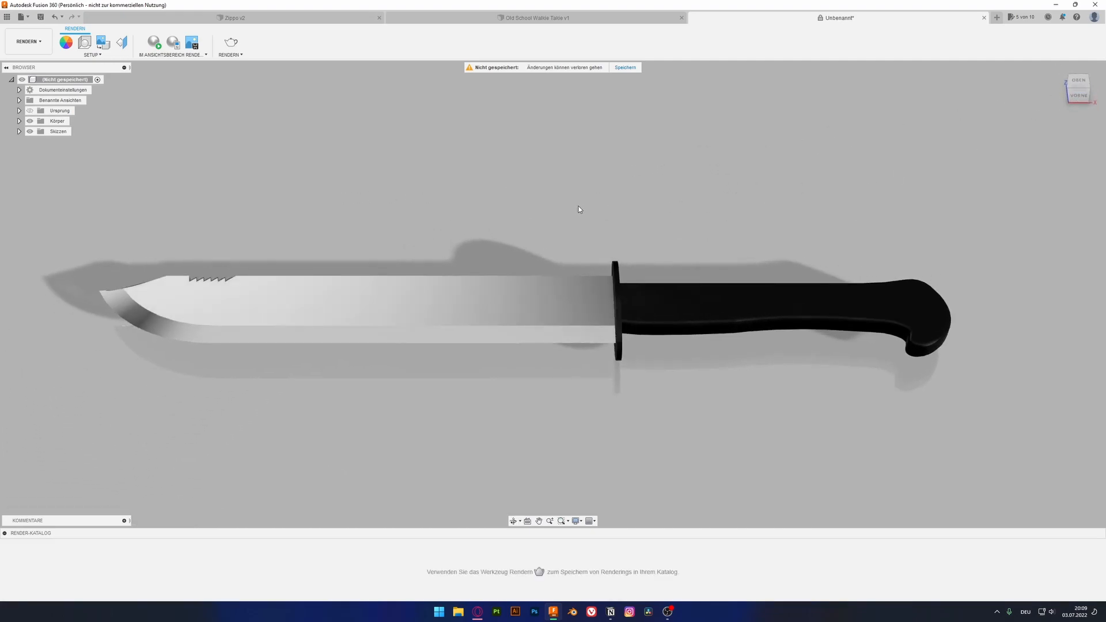
middle_drag(553, 231, 530, 252)
click(153, 41)
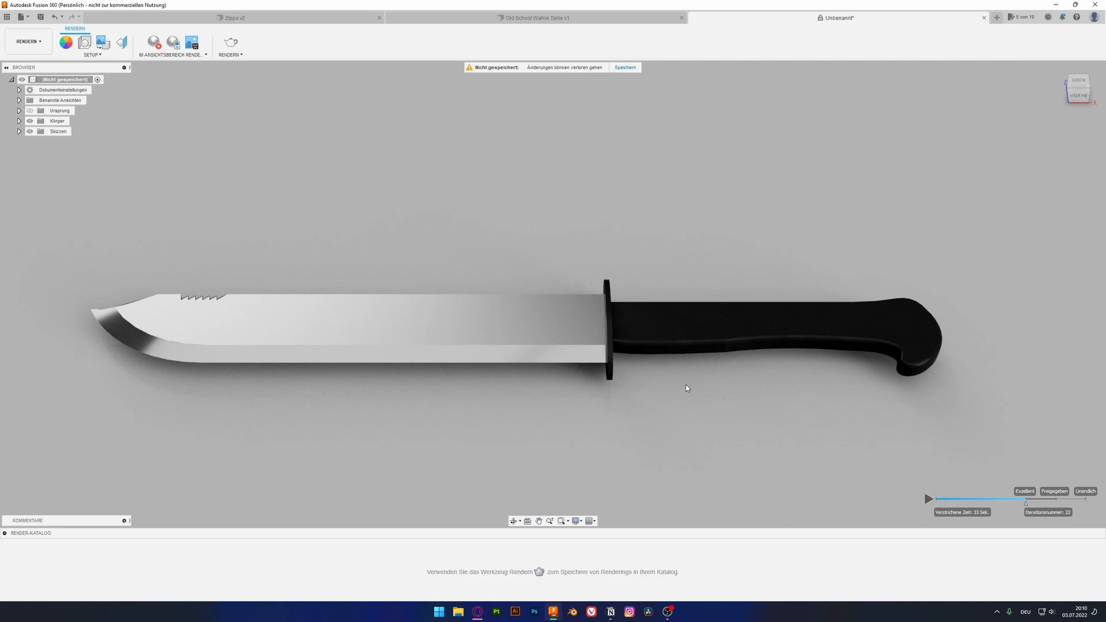
Open the scene settings.
click(84, 42)
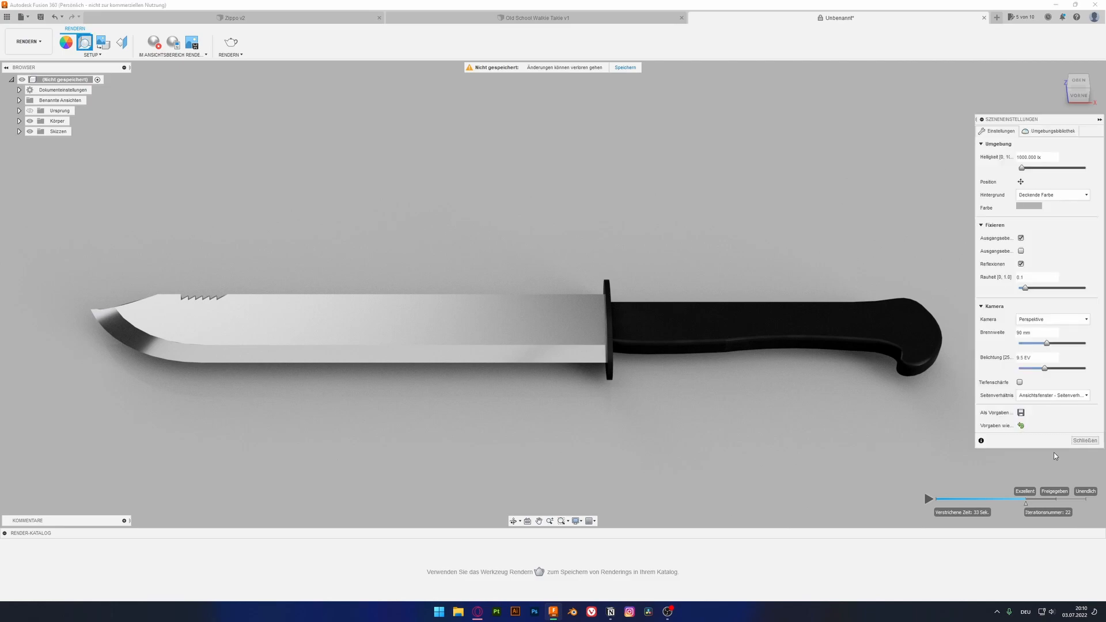